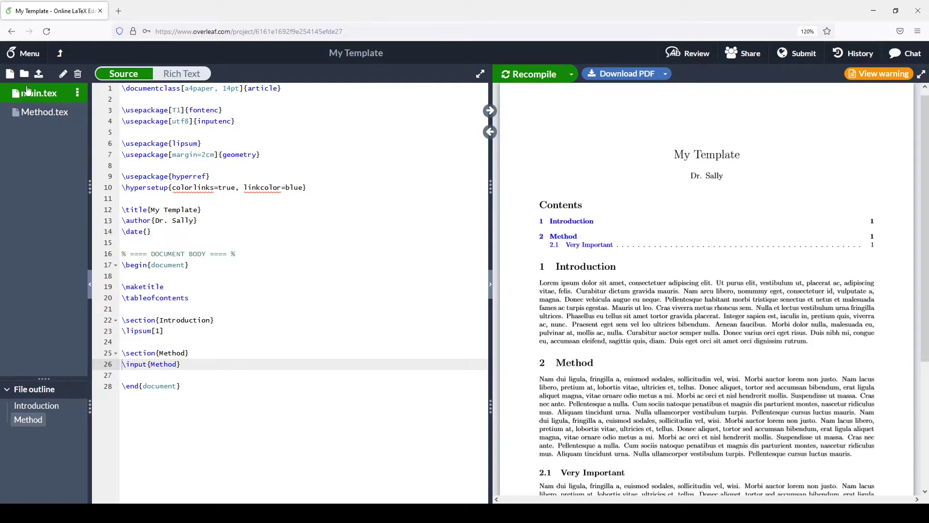
# - Create a new file named maths.tex in the project
pyautogui.click(11, 75)
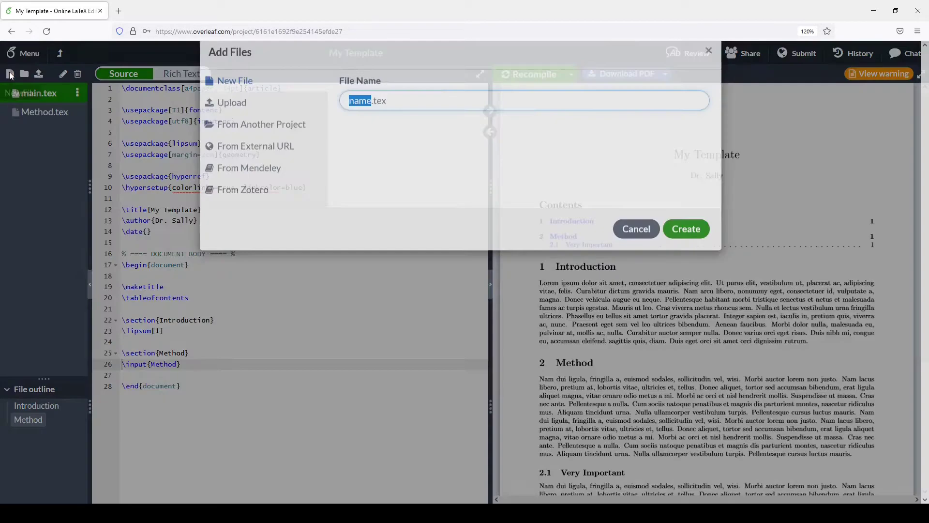
pyautogui.write('maths')
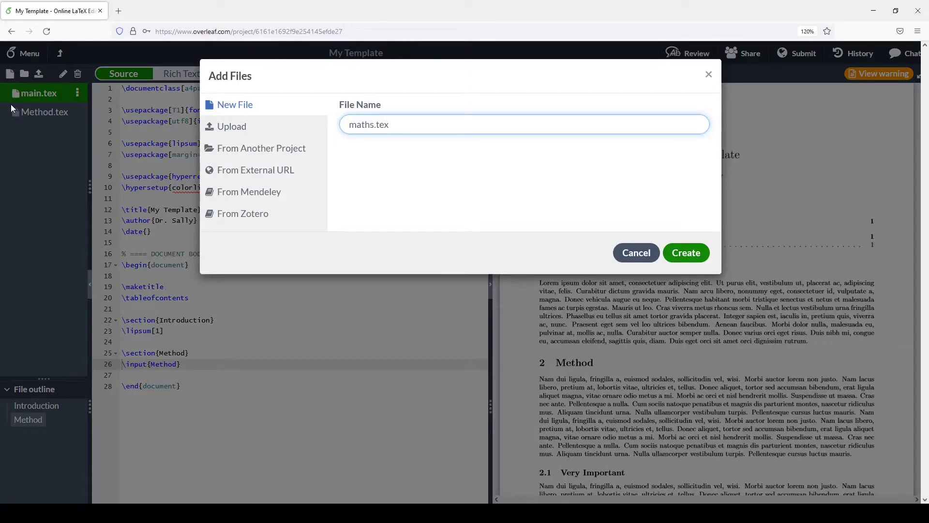
pyautogui.click(686, 252)
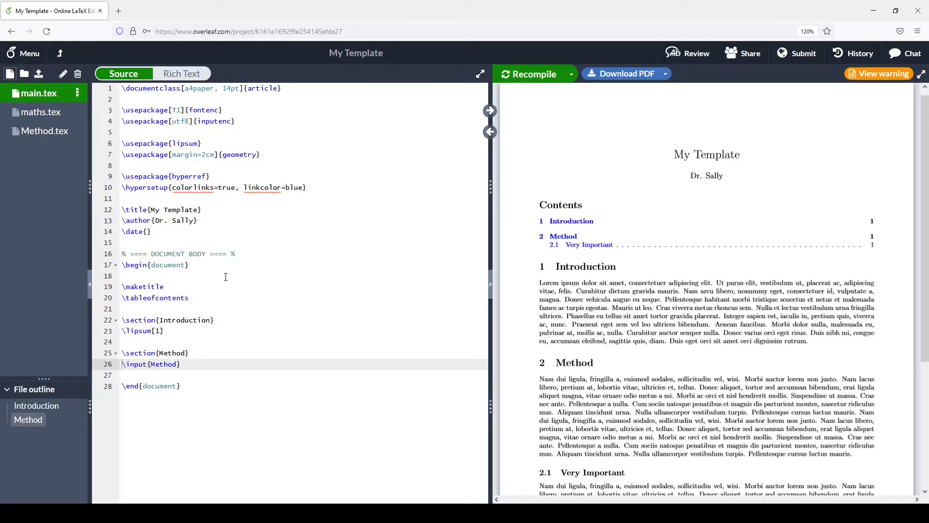
# - In main.tex, add \section{Maths} with \input{maths.tex} before \end{document}
pyautogui.click(151, 375)
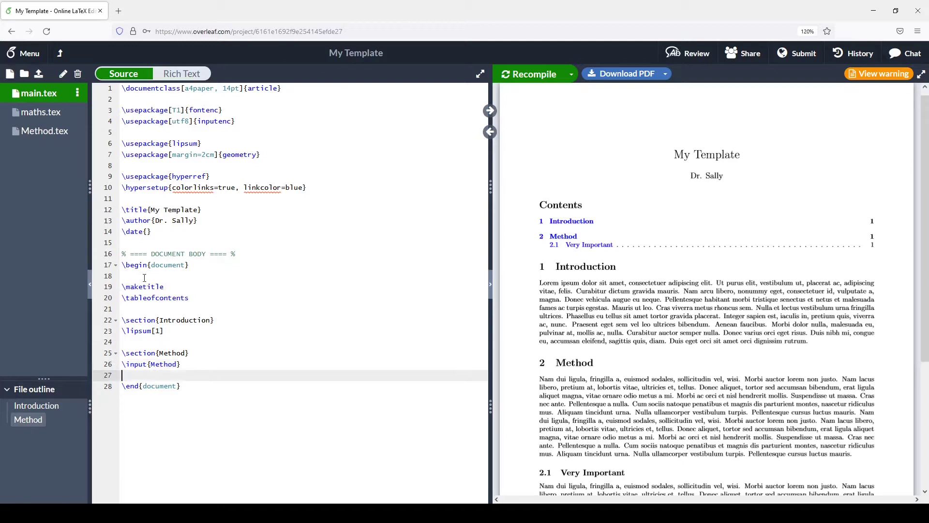
pyautogui.press('Return')
pyautogui.write('\\section{')
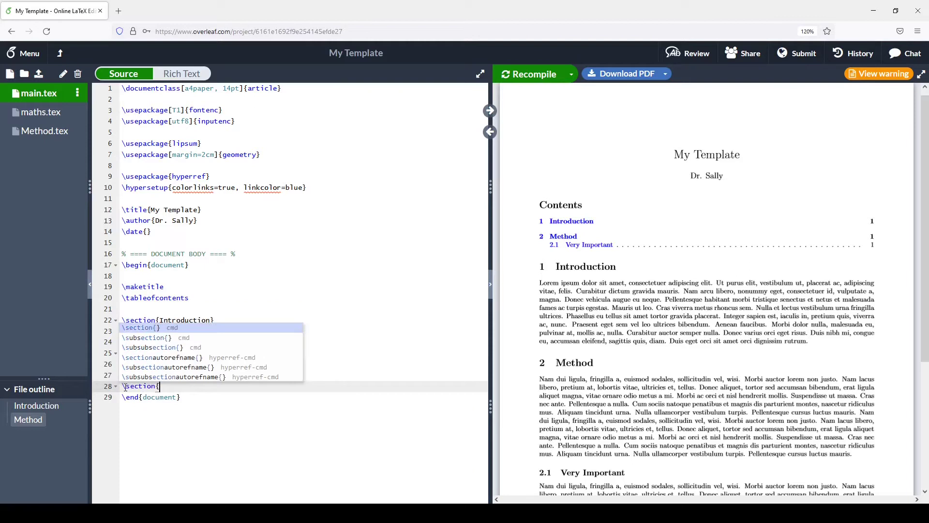
pyautogui.press('Return')
pyautogui.write('Maths}')
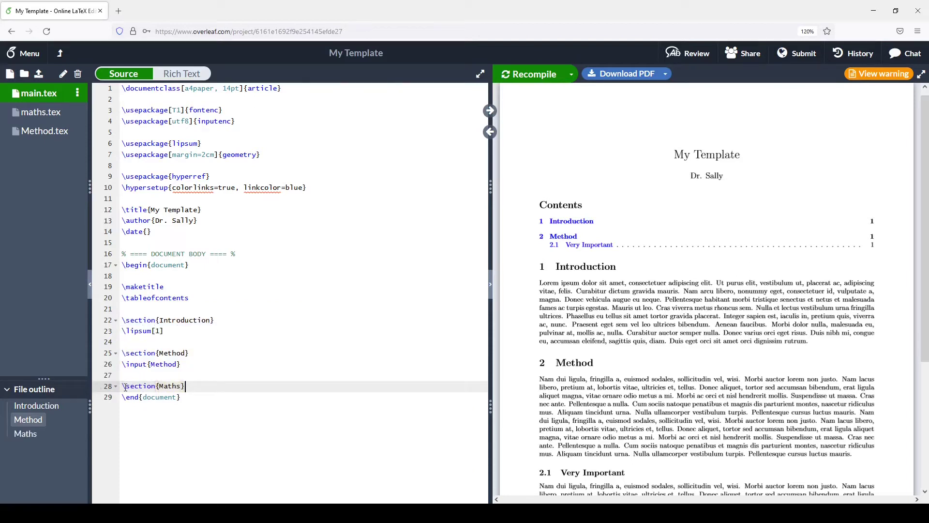
pyautogui.press('Return')
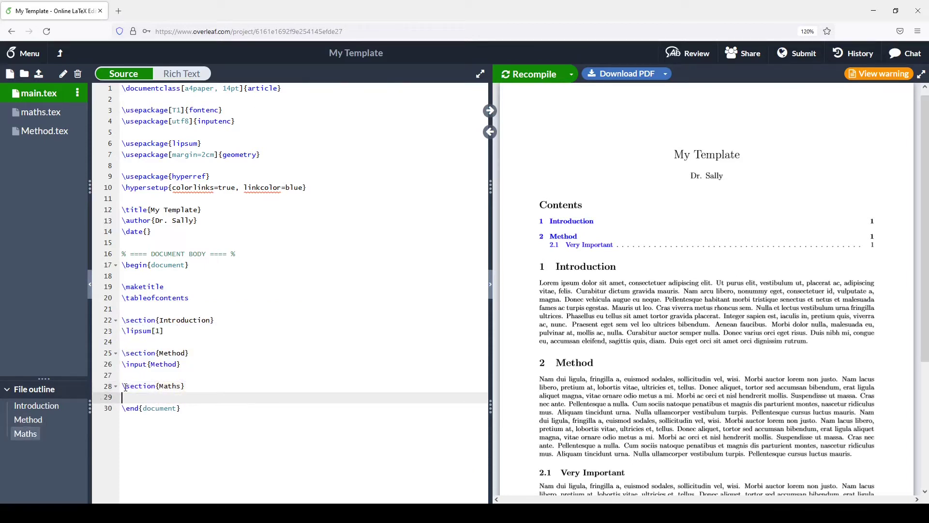
pyautogui.write('\\input')
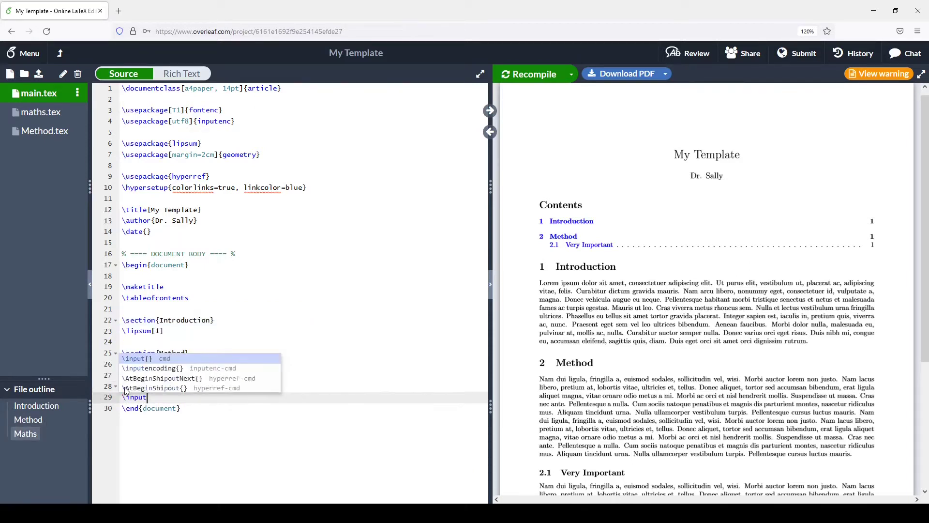
pyautogui.write('{')
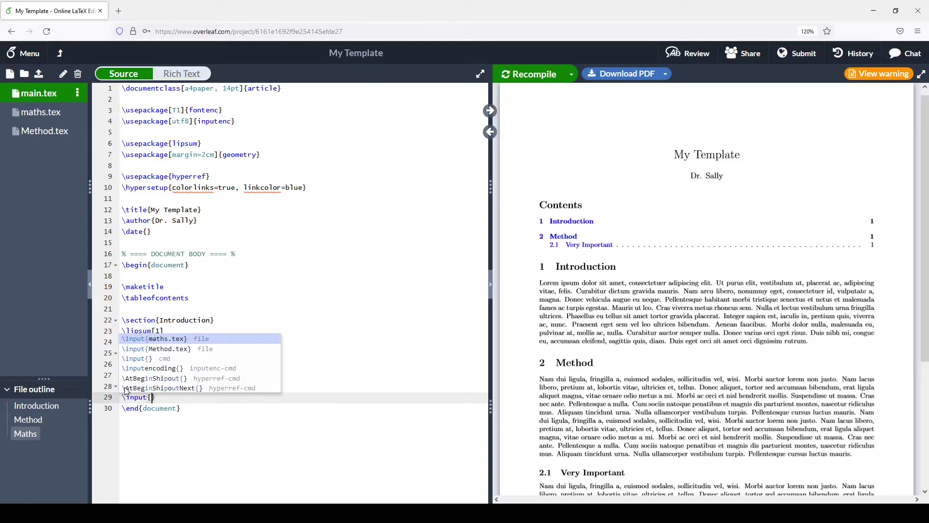
pyautogui.write('ma')
pyautogui.press('Return')
pyautogui.press('Return')
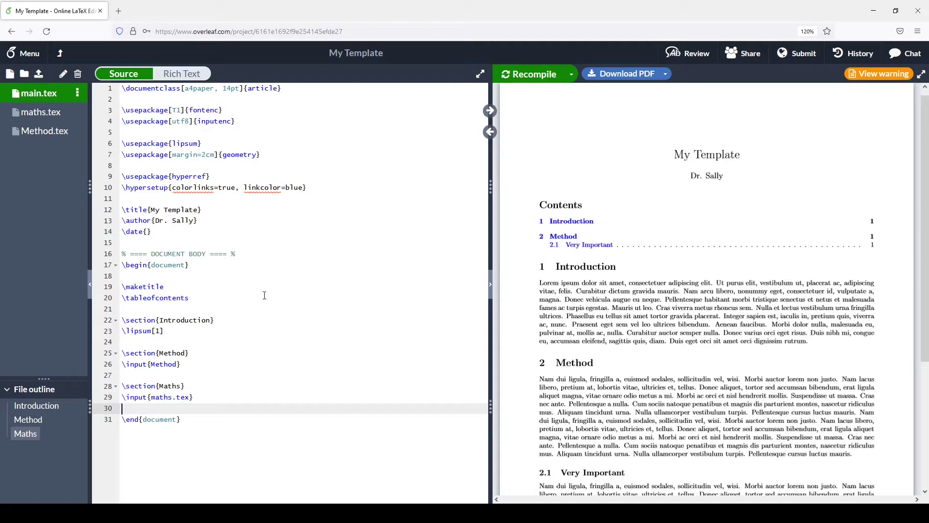
# - Comment out the Introduction heading, its lipsum line, the Method heading and the Method input
pyautogui.click(122, 320)
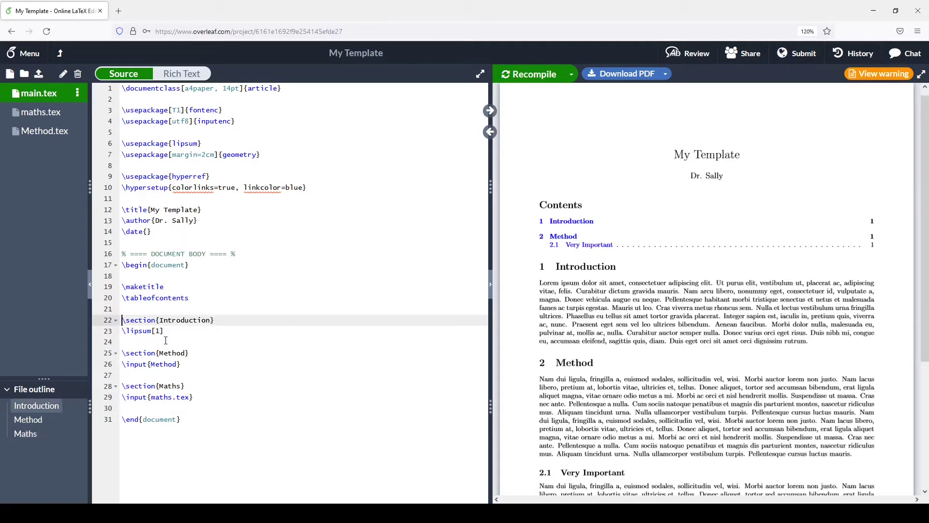
pyautogui.hotkey('ctrl', '/')
pyautogui.press('Down')
pyautogui.hotkey('ctrl', '/')
pyautogui.press('Down')
pyautogui.press('Down')
pyautogui.hotkey('ctrl', '/')
pyautogui.press('Down')
pyautogui.hotkey('ctrl', '/')
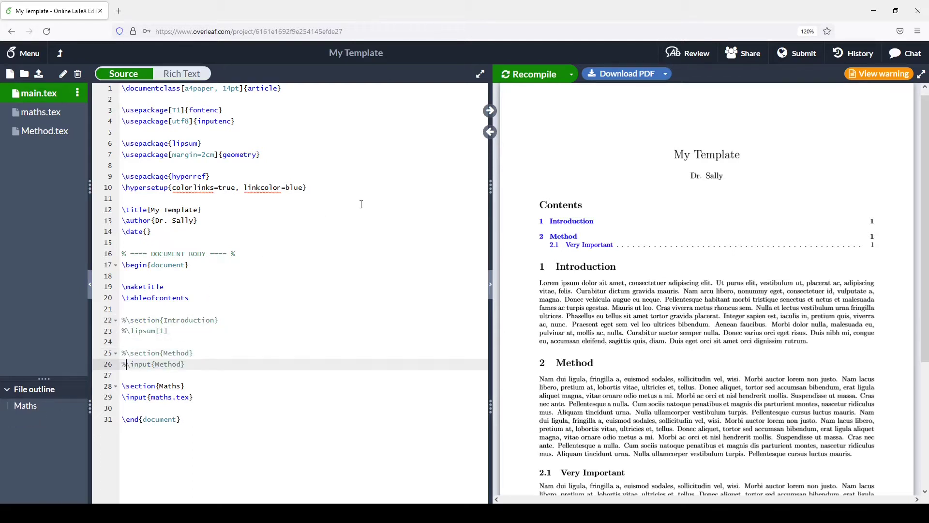
# - Recompile the PDF, then open and close the compile settings dropdown
pyautogui.click(544, 74)
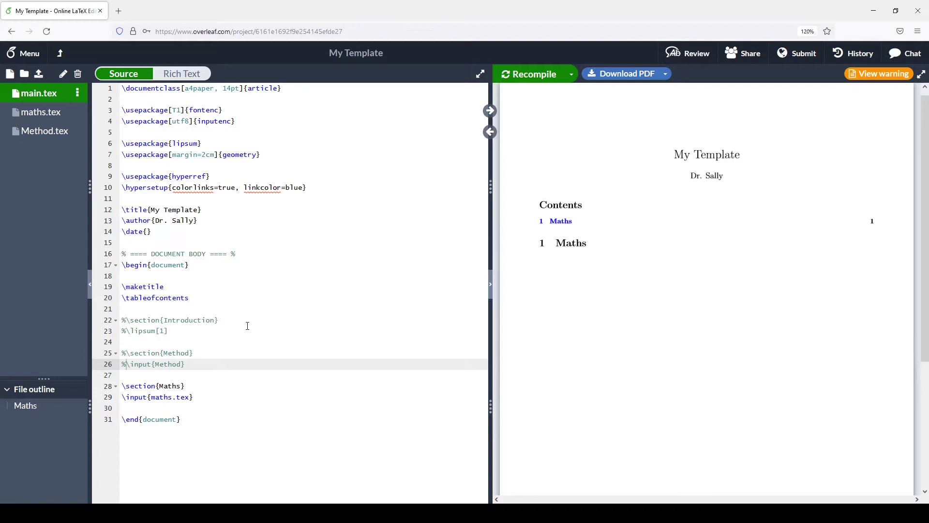
pyautogui.click(571, 75)
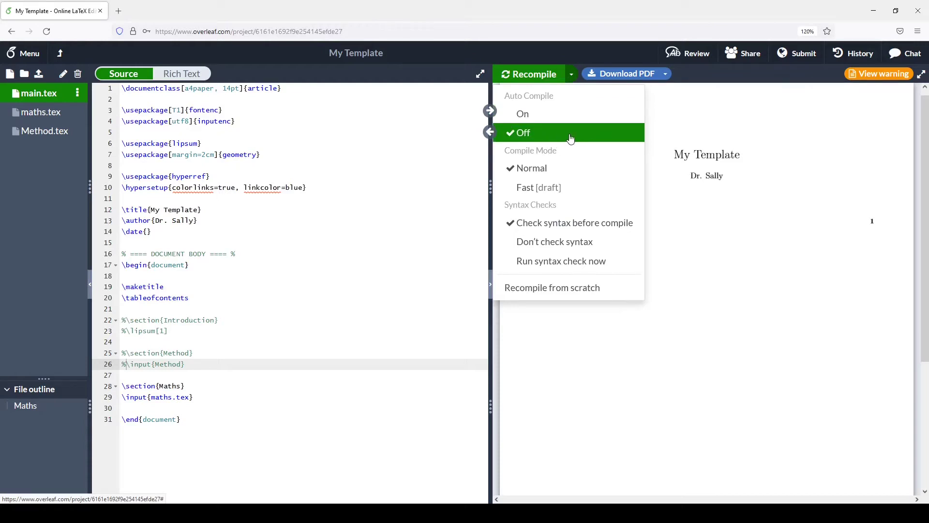
pyautogui.click(178, 409)
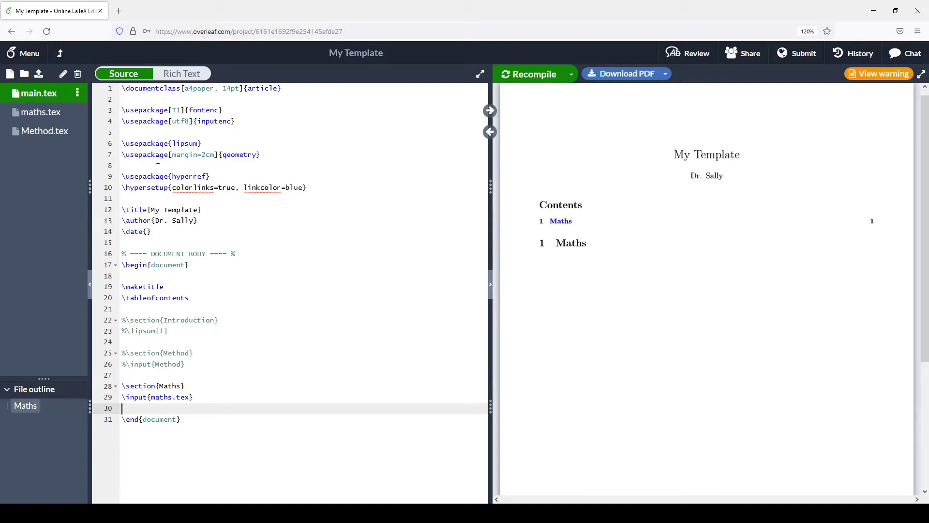
# - Add \usepackage{mathtools} on a new preamble line in main.tex
pyautogui.click(161, 197)
pyautogui.press('Return')
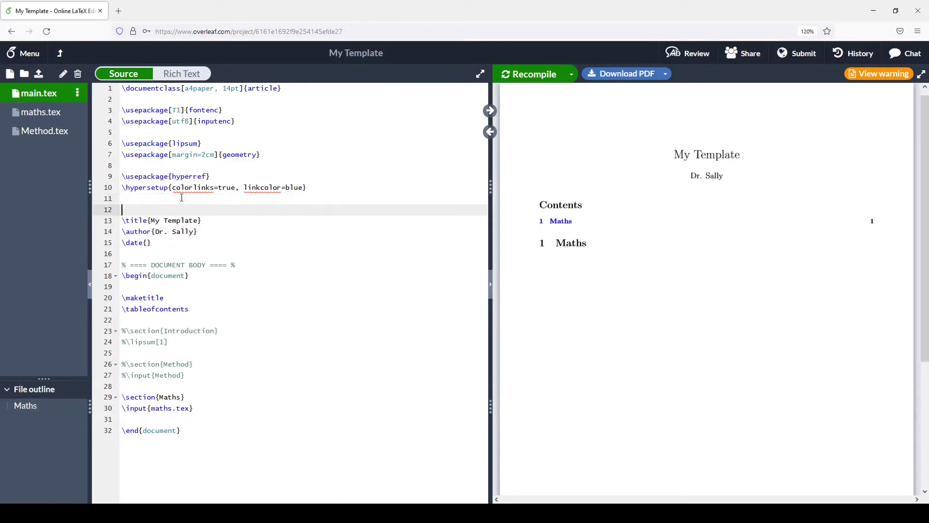
pyautogui.write('\\usepackage{math')
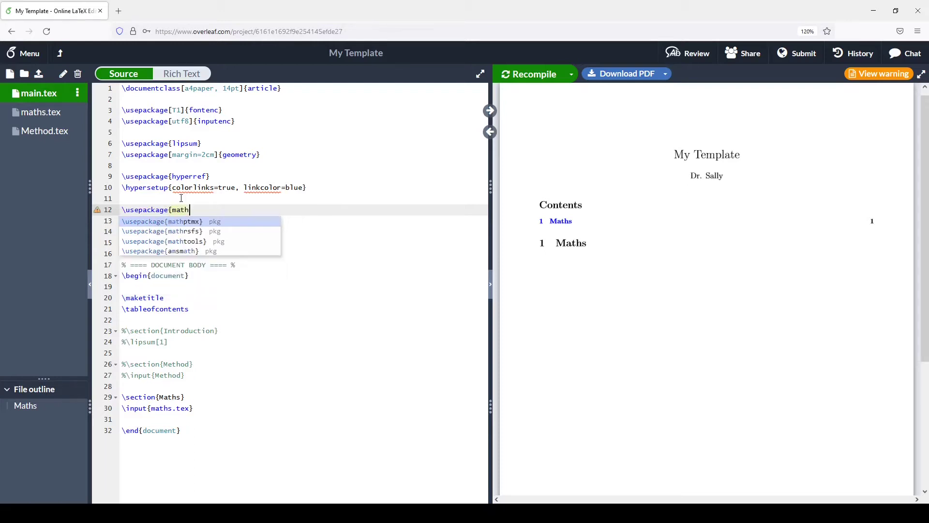
pyautogui.write('tools')
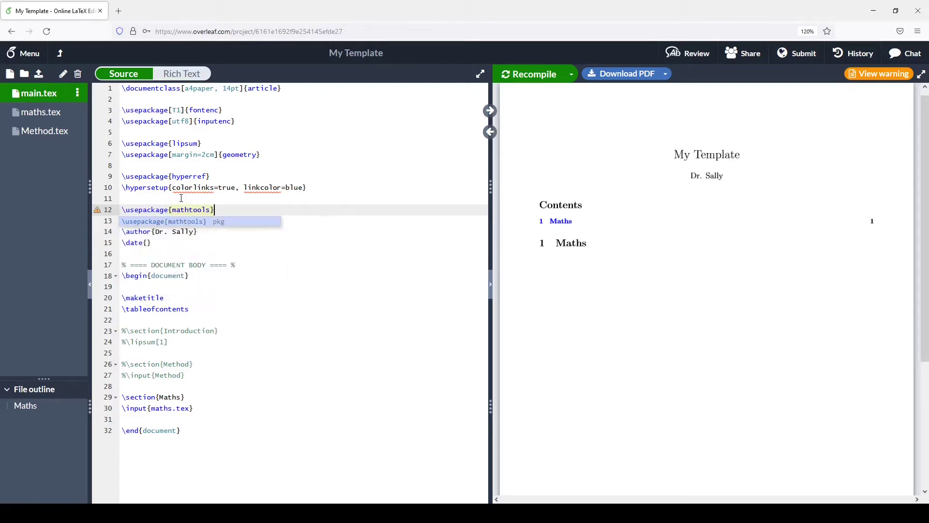
pyautogui.press('Return')
pyautogui.press('Return')
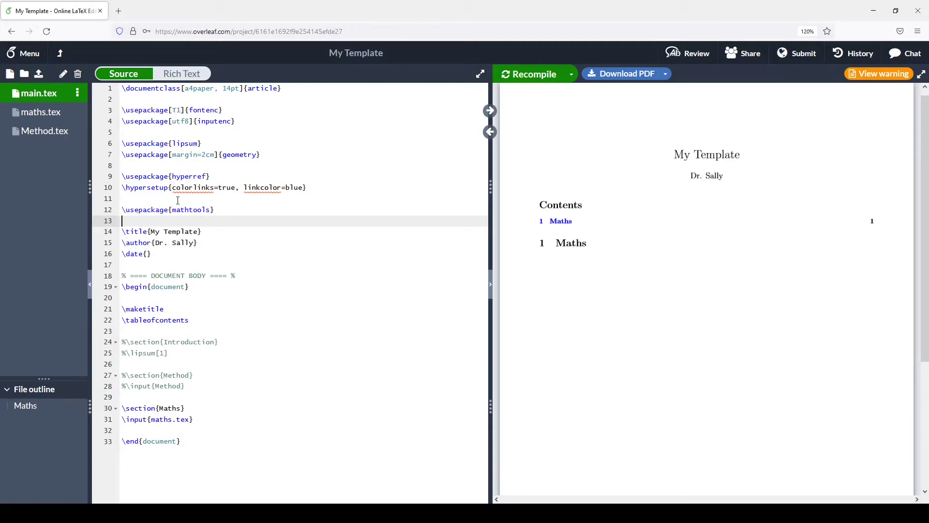
# - Add \usepackage{amsmath} below it, commented out with %, followed by a blank line
pyautogui.write('\\')
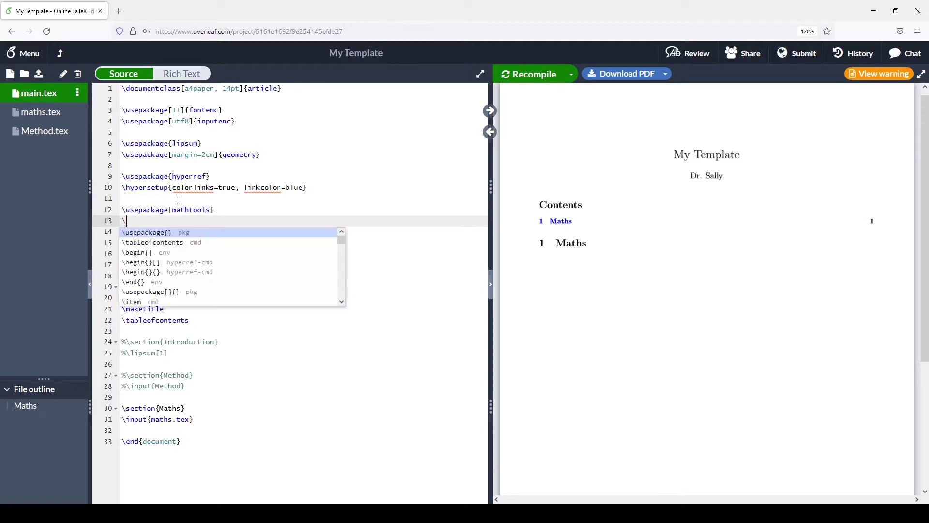
pyautogui.write('usepackage{a')
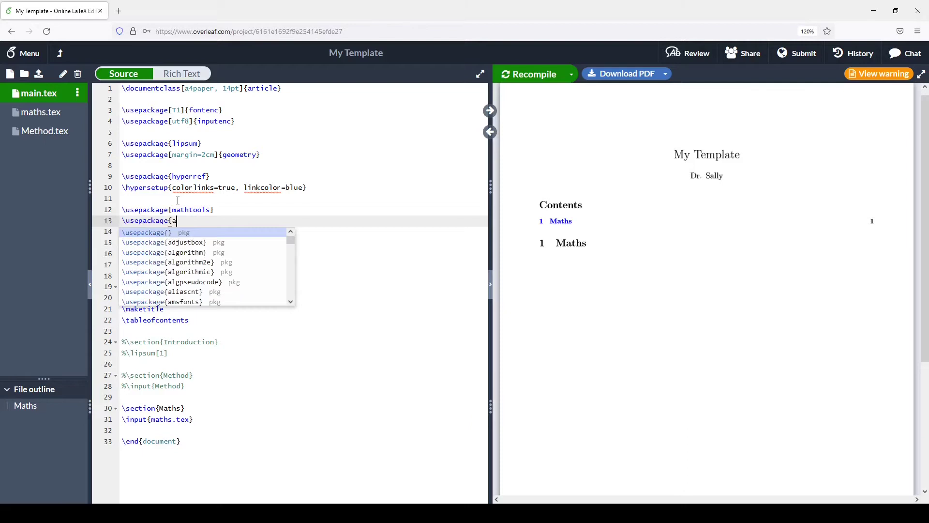
pyautogui.write('msmath}')
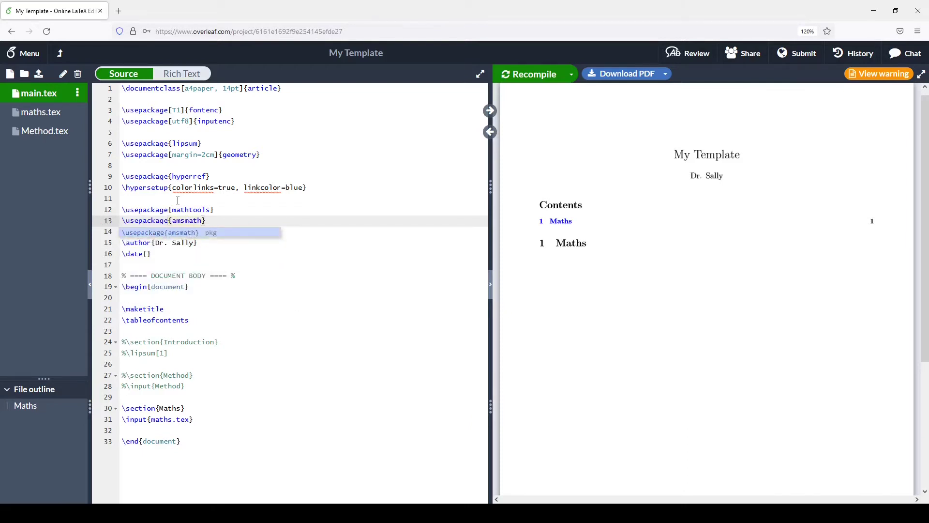
pyautogui.press('Home')
pyautogui.press('Down')
pyautogui.press('Return')
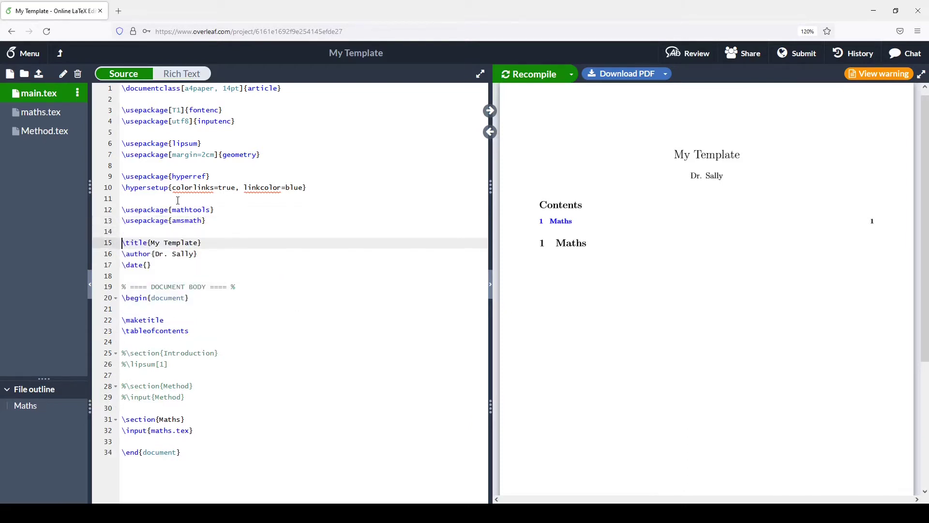
pyautogui.press('Up')
pyautogui.press('Up')
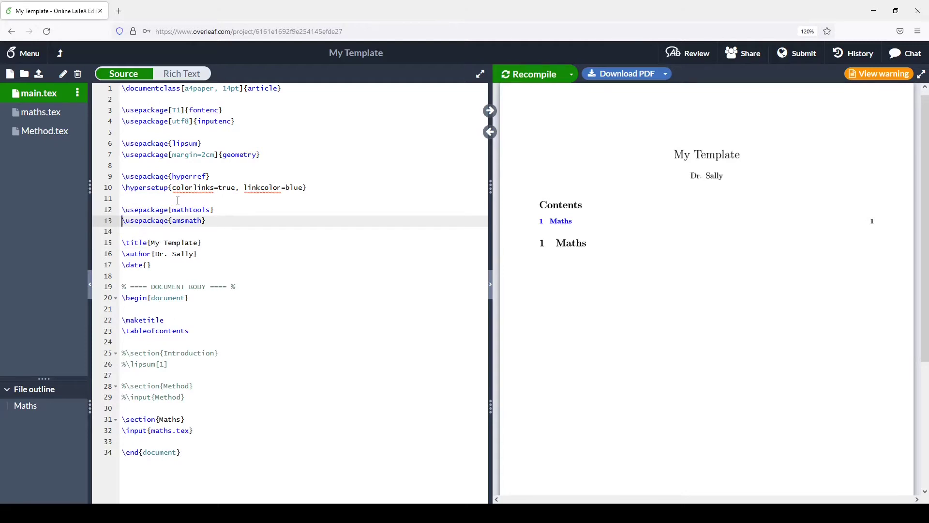
pyautogui.press('Up')
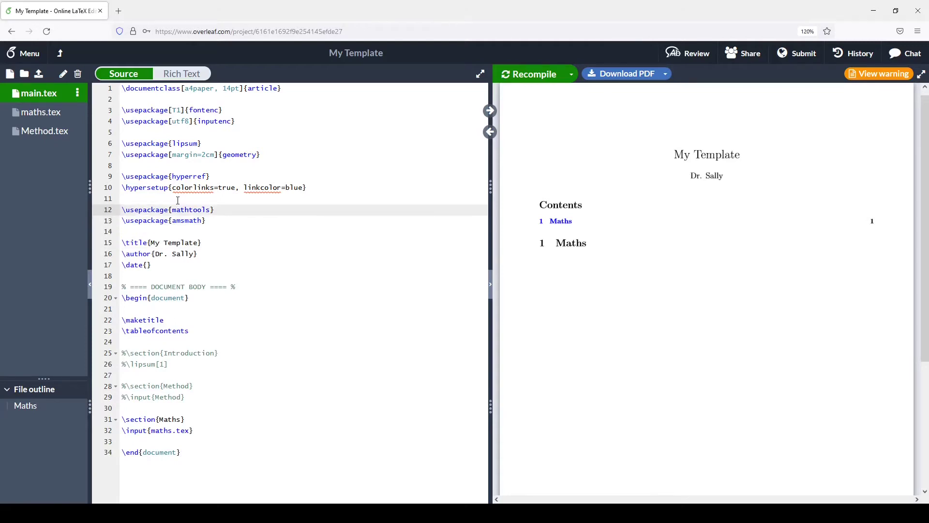
pyautogui.press('Down')
pyautogui.press('Up')
pyautogui.press('Down')
pyautogui.write('%')
pyautogui.press('Down')
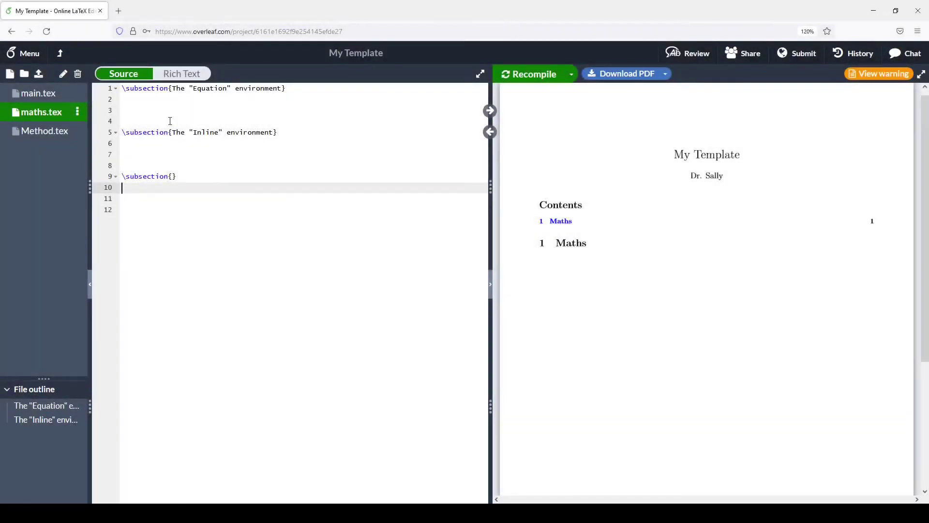
# - Insert a \begin{equation}…\end{equation} block under the Equation heading and place the cursor inside it
pyautogui.click(170, 121)
pyautogui.press('Up')
pyautogui.press('Up')
pyautogui.press('Up')
pyautogui.press('Down')
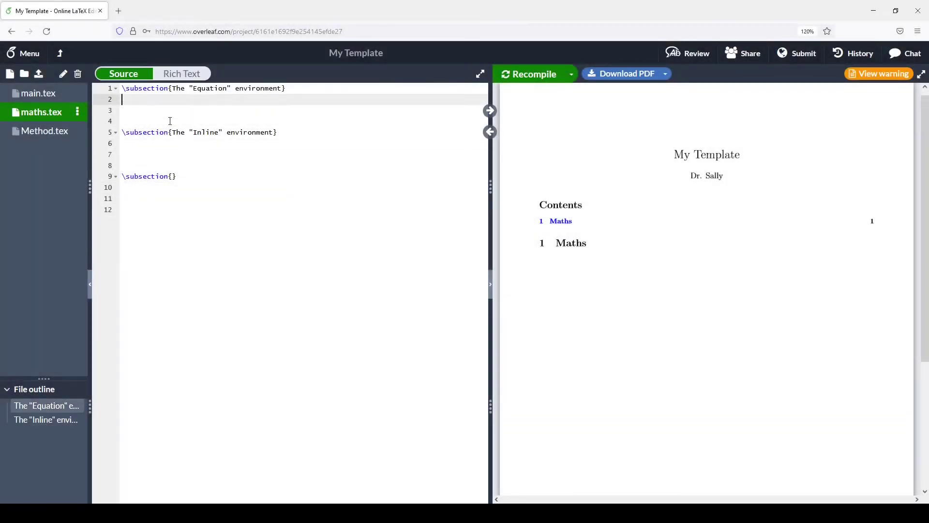
pyautogui.write('\x08')
pyautogui.write('egin{')
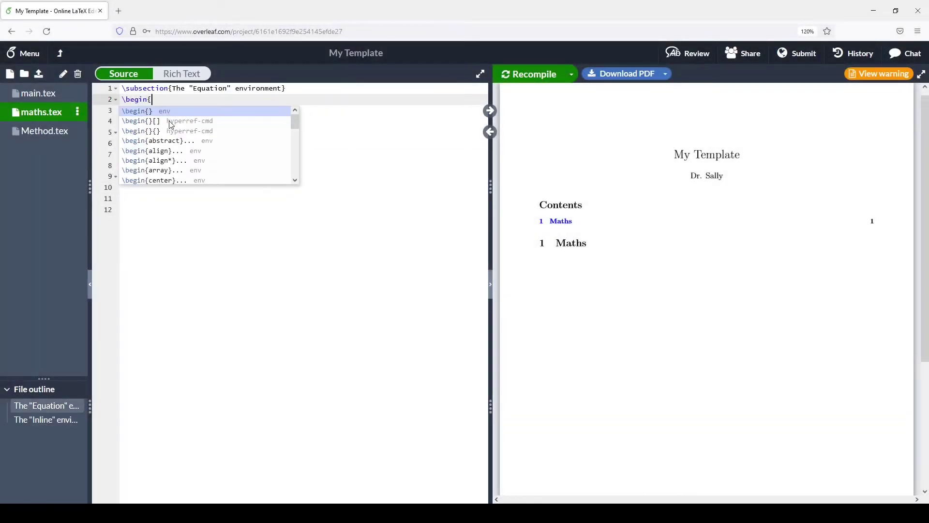
pyautogui.write('equation')
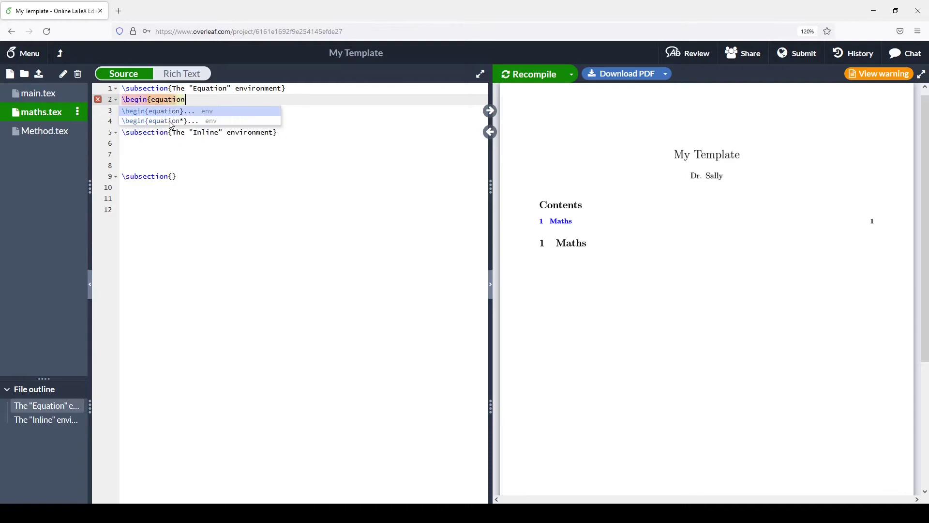
pyautogui.press('Return')
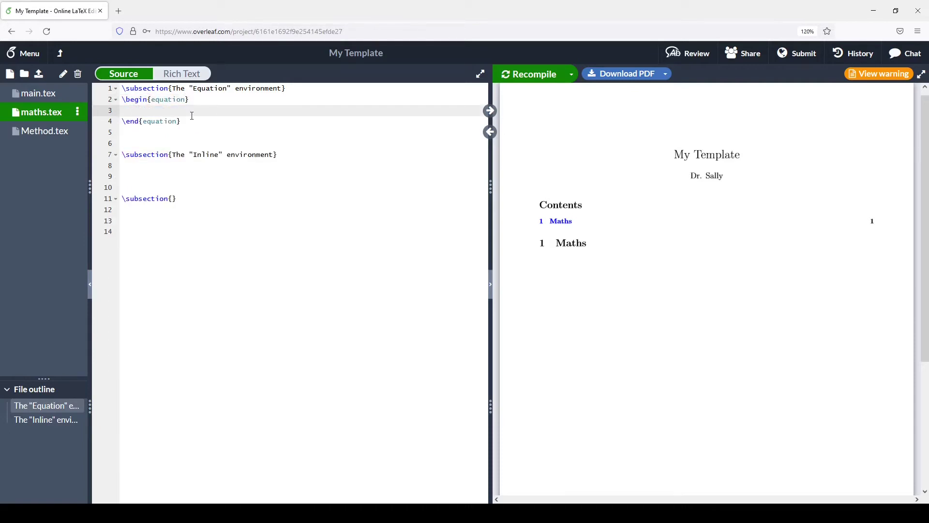
pyautogui.moveTo(181, 121); pyautogui.dragTo(121, 123)
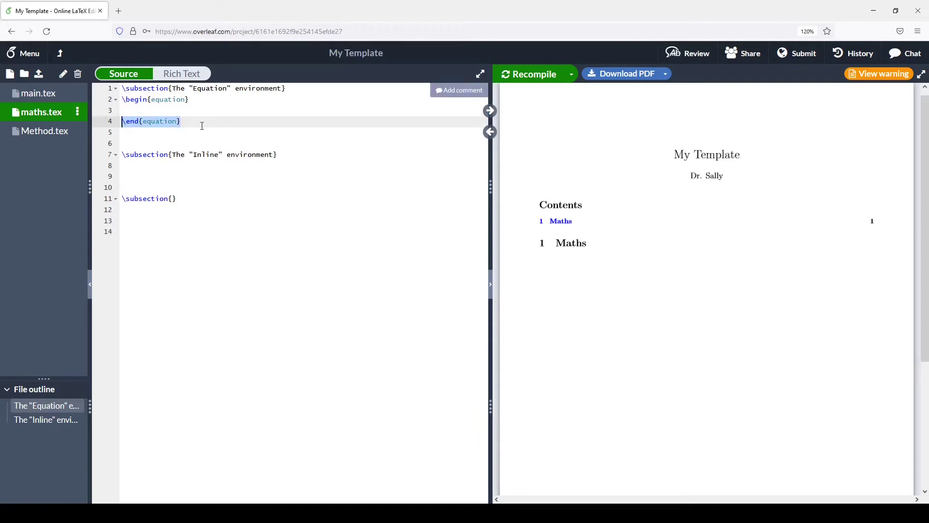
pyautogui.click(178, 108)
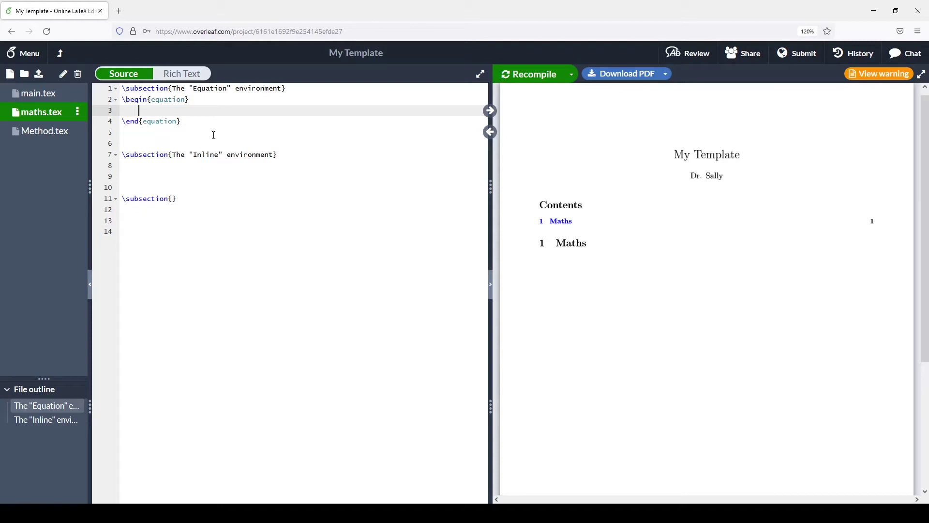
# - Type y=mx+c in the equation, compile, then try it as equation* and recompile
pyautogui.write('y=mx+c')
pyautogui.click(534, 72)
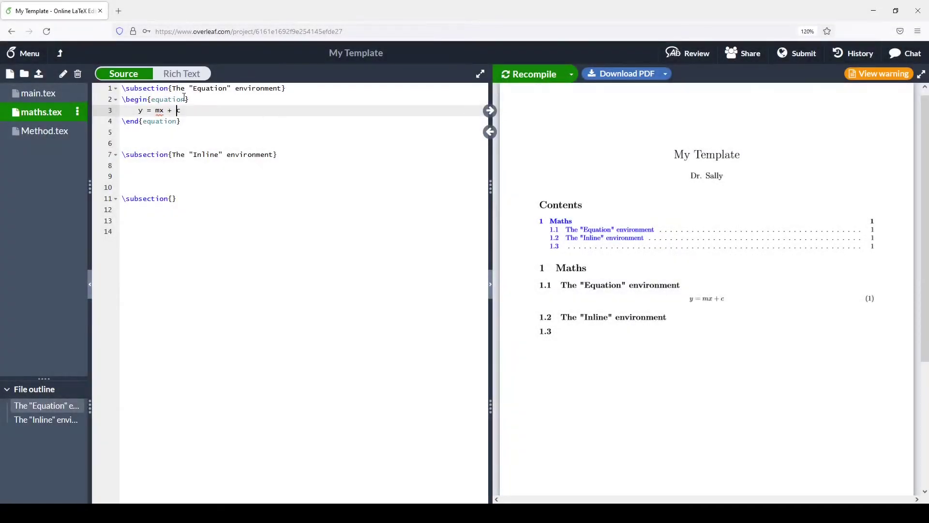
pyautogui.click(184, 99)
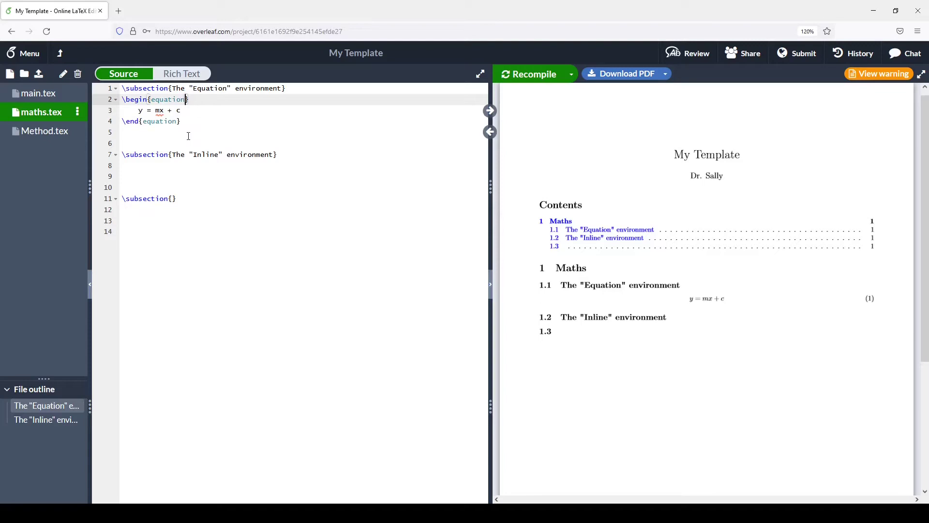
pyautogui.write('*')
pyautogui.click(190, 122)
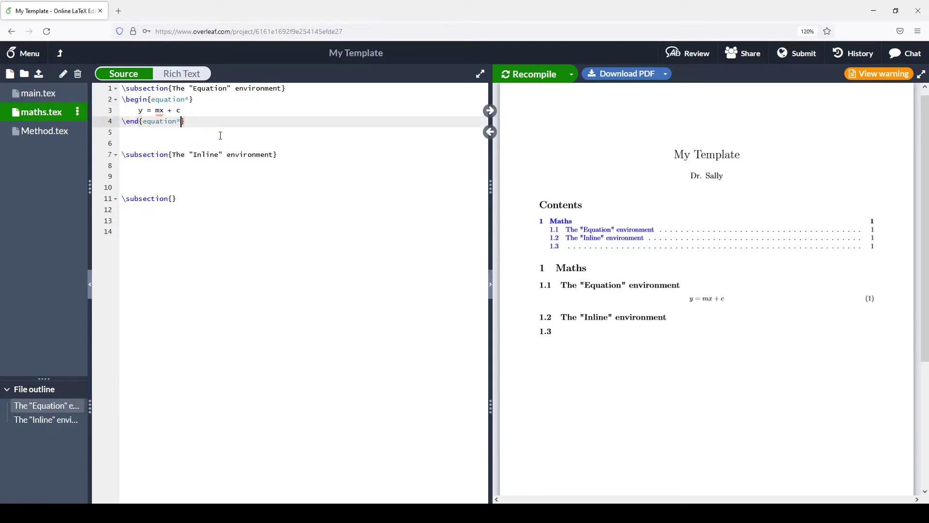
pyautogui.click(535, 76)
# - Remove the asterisks from both equation* lines to restore the numbered equation
pyautogui.click(188, 97)
pyautogui.press('BackSpace')
pyautogui.press('Down')
pyautogui.press('Down')
pyautogui.press('Left')
pyautogui.press('BackSpace')
pyautogui.press('Up')
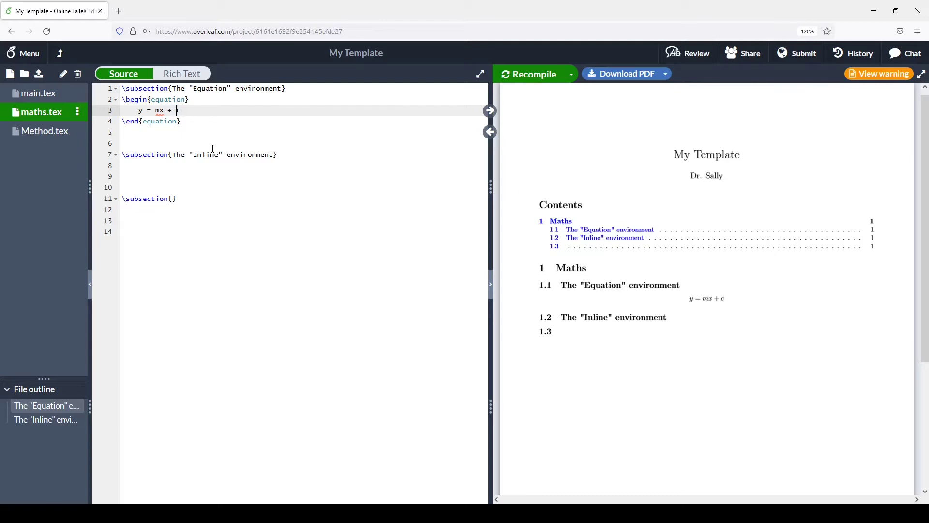
# - Add \label{eq:gradient} inside the equation below y=mx+c
pyautogui.click(231, 111)
pyautogui.press('Return')
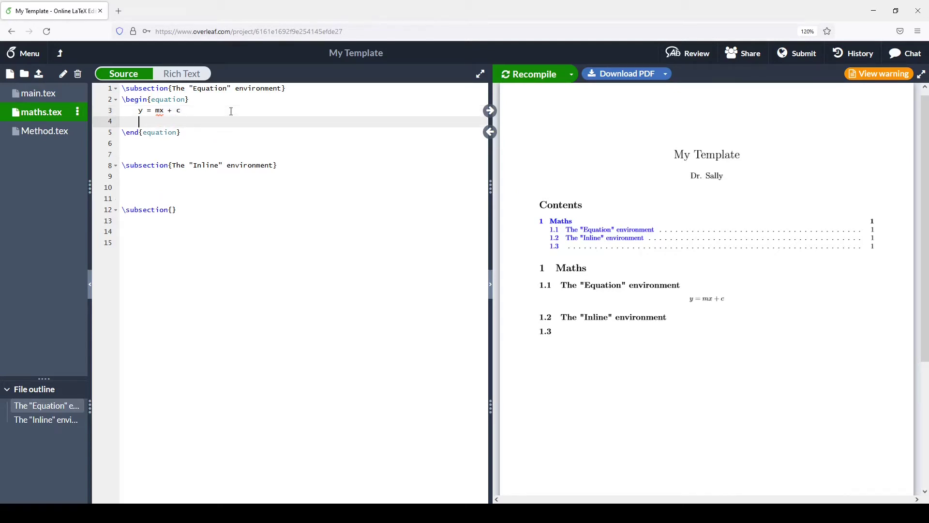
pyautogui.write('\\label{}')
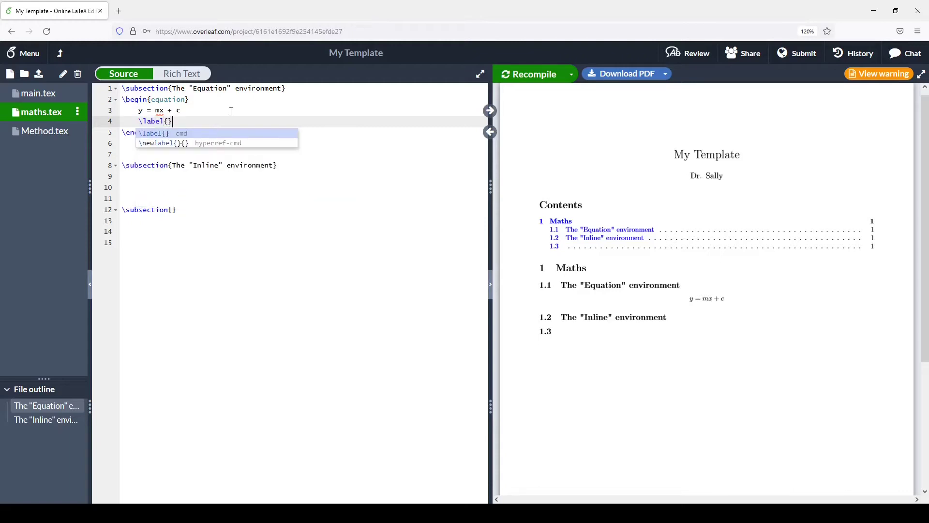
pyautogui.press('Left')
pyautogui.write('eq:')
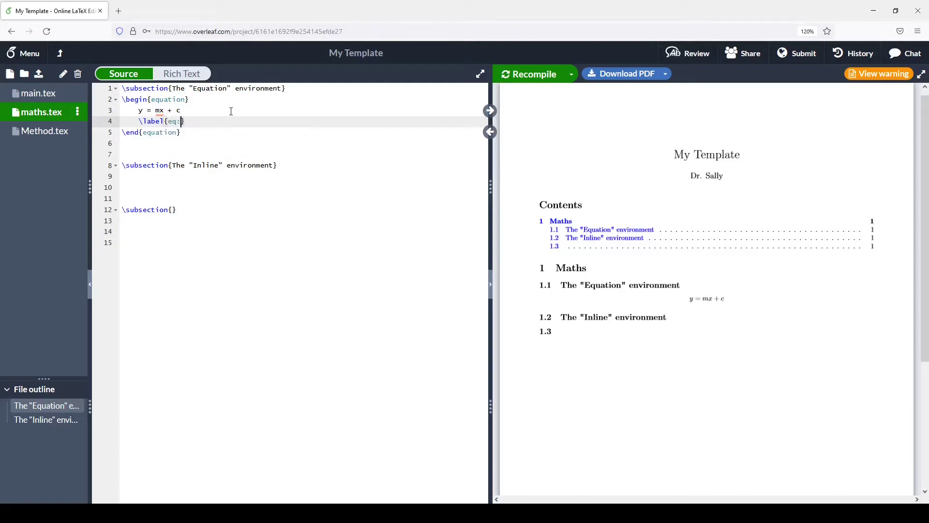
pyautogui.write('gradient')
# - Write 'As one can see in Equation \ref{eq:gradient}' plus \lipsum[1] below it, and recompile
pyautogui.click(135, 154)
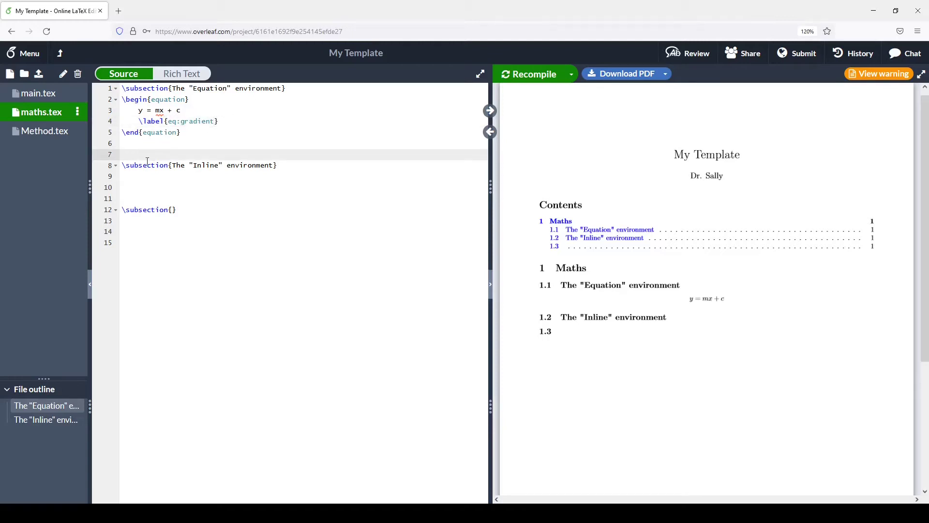
pyautogui.write('As one can see in Equation \\r \ref{}')
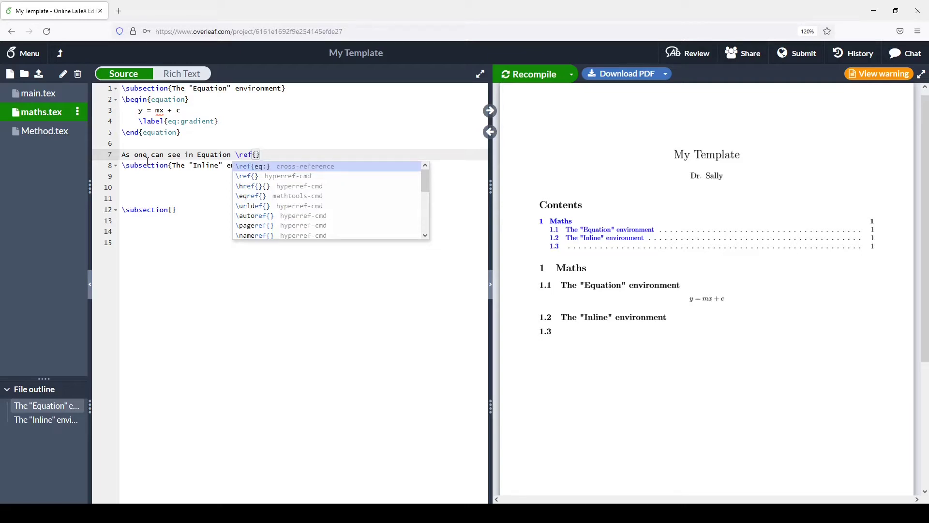
pyautogui.write('eq')
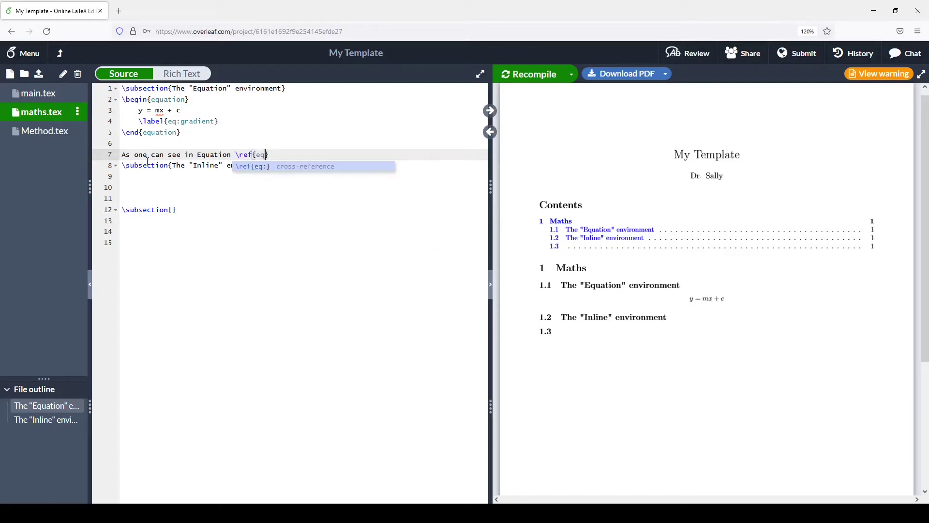
pyautogui.write(':gradient')
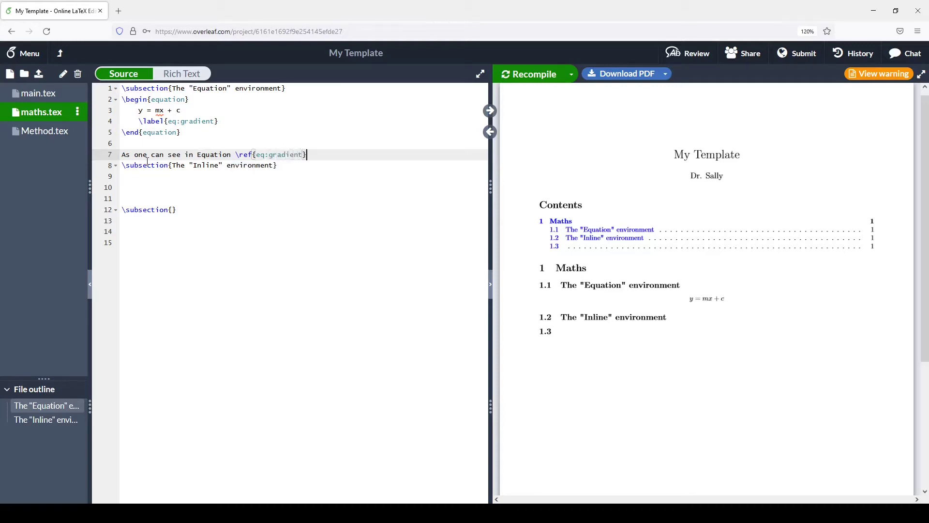
pyautogui.press('Return')
pyautogui.press('Up')
pyautogui.press('End')
pyautogui.write('\\lipsum[1]')
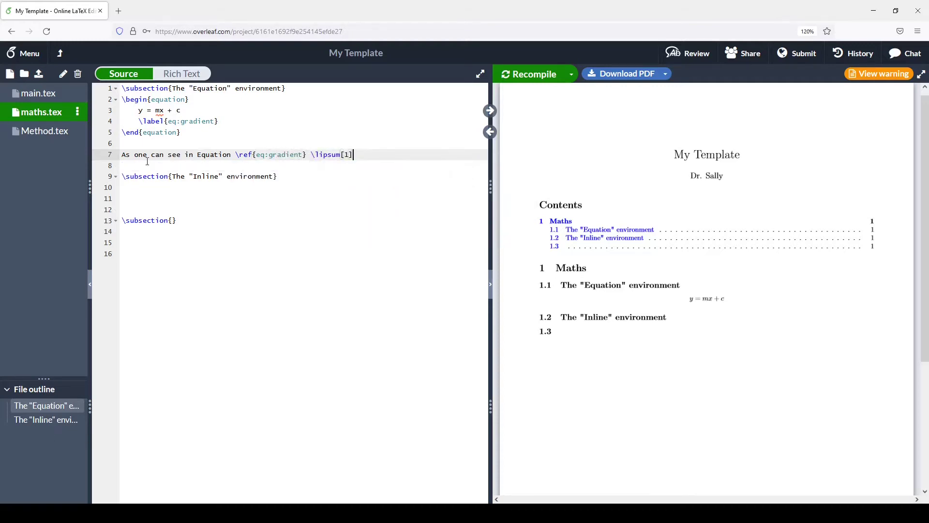
pyautogui.click(540, 79)
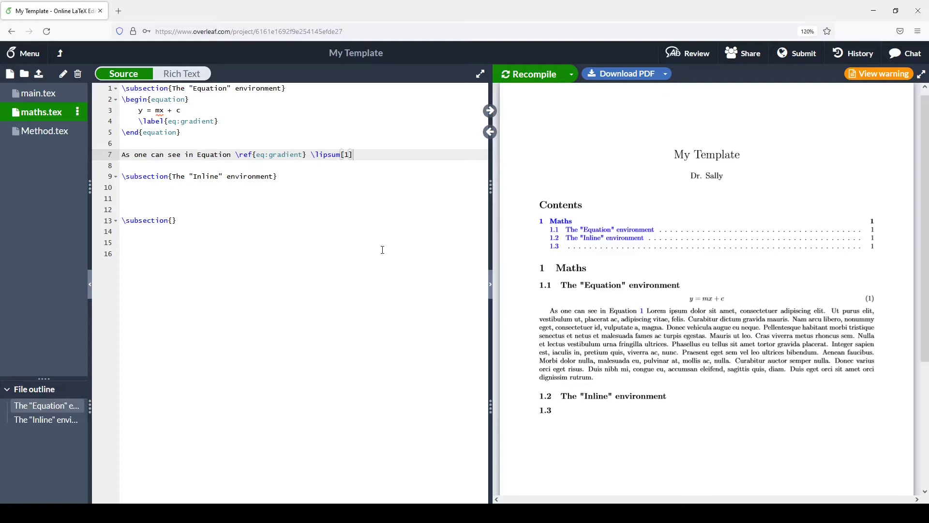
# - Add \lipsum[2] filler text under the Inline subsection
pyautogui.click(168, 186)
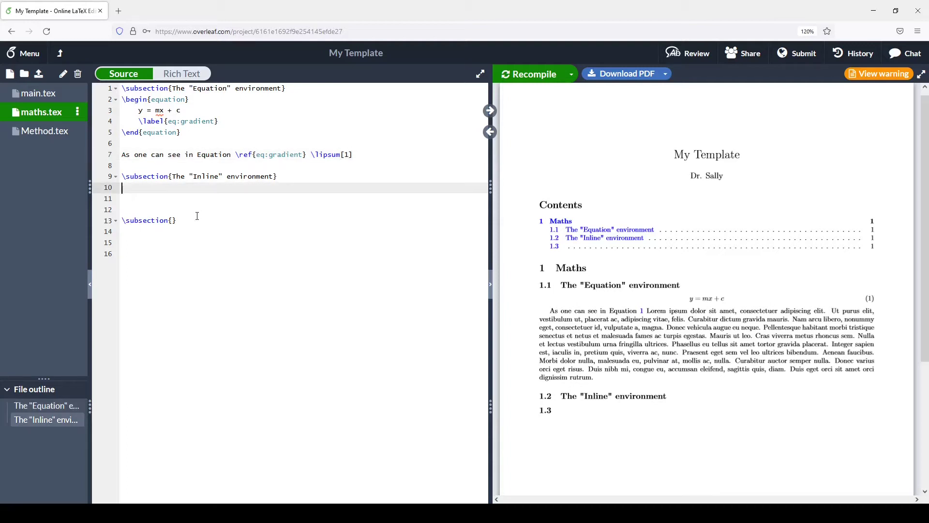
pyautogui.write('\\lip')
pyautogui.press('Return')
pyautogui.write('2')
pyautogui.press('Right')
# - Append 'something something $\sigma$-clipping' with inline sigma, then recompile
pyautogui.write('something something sigma-slipping')
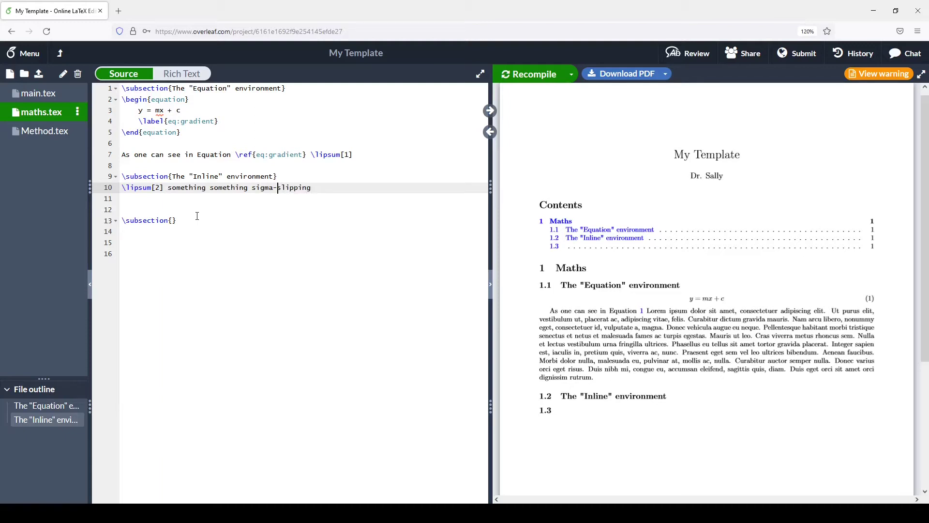
pyautogui.press('Left')
pyautogui.press('Left')
pyautogui.hotkey('shift', 'Left')
pyautogui.write('c')
pyautogui.press('Left')
pyautogui.press('Left')
pyautogui.press('Left')
pyautogui.press('Left')
pyautogui.press('Left')
pyautogui.press('Left')
pyautogui.press('Left')
pyautogui.write('$')
pyautogui.press('Right')
pyautogui.press('Right')
pyautogui.press('Right')
pyautogui.press('Right')
pyautogui.press('Right')
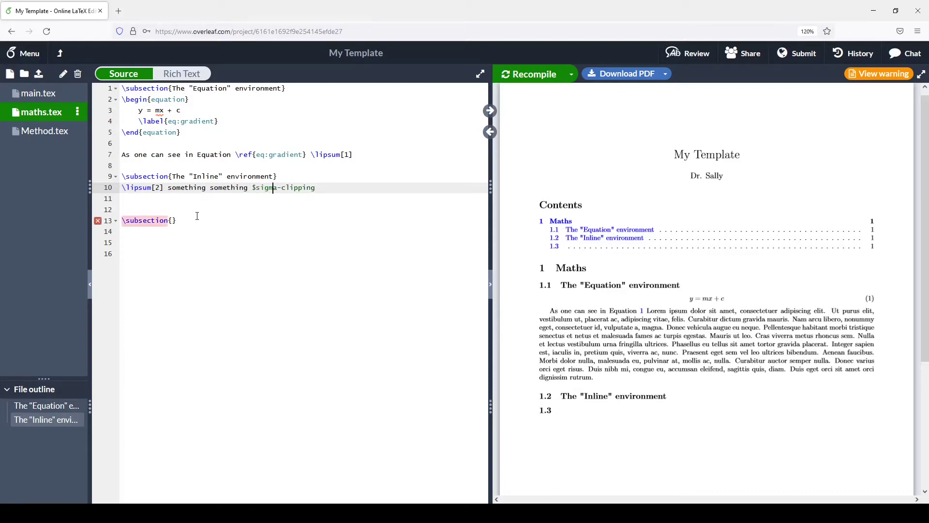
pyautogui.write('$')
pyautogui.press('Left')
pyautogui.press('Left')
pyautogui.press('Left')
pyautogui.write('\\')
pyautogui.press('Right')
pyautogui.press('Right')
pyautogui.press('Right')
pyautogui.press('Right')
pyautogui.press('Right')
pyautogui.press('Right')
pyautogui.press('Right')
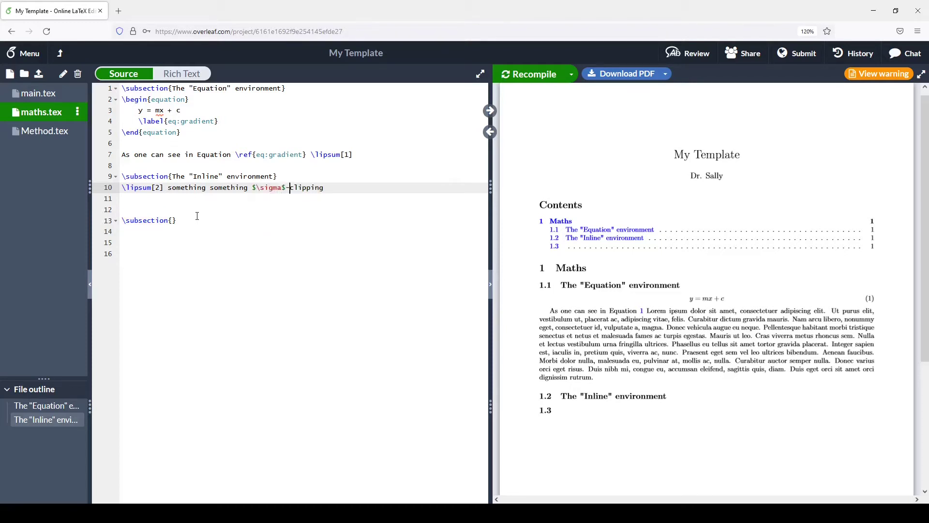
pyautogui.click(530, 77)
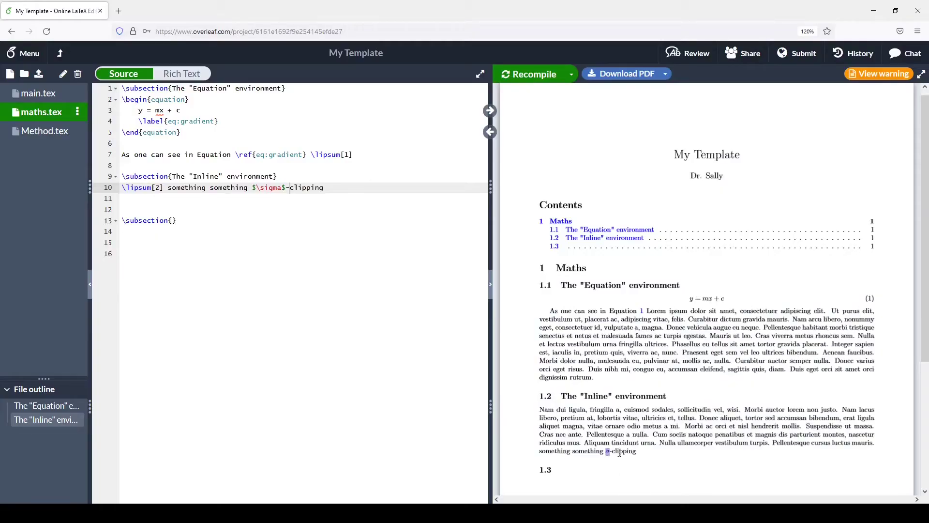
# - Try capital \Sigma with a recompile, then revert to lowercase \sigma
pyautogui.click(262, 187)
pyautogui.press('Delete')
pyautogui.write('S')
pyautogui.hotkey('ctrl', 's')
pyautogui.click(267, 188)
pyautogui.press('BackSpace')
pyautogui.write('s')
# - Append '. $y=mx+c$' as inline maths to the end of the Inline paragraph
pyautogui.click(359, 187)
pyautogui.write('. ')
pyautogui.write('$y=mx')
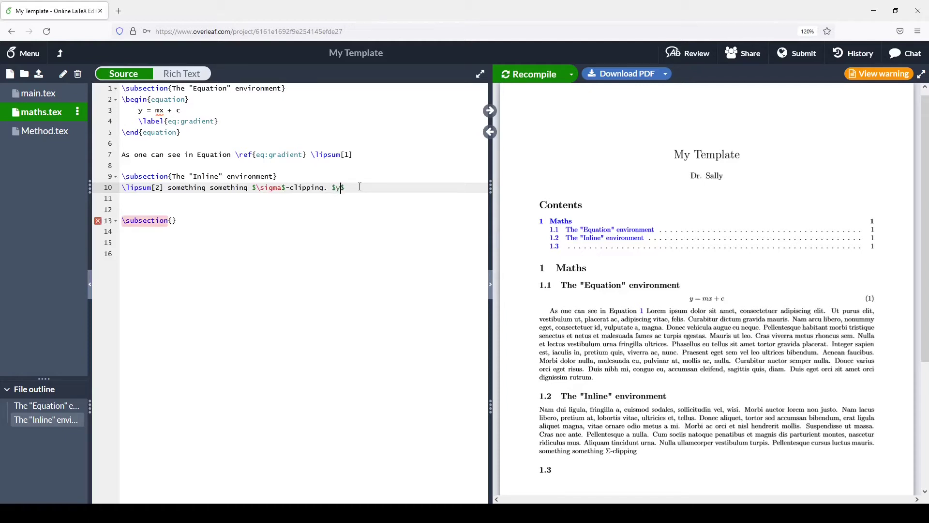
pyautogui.write('+c')
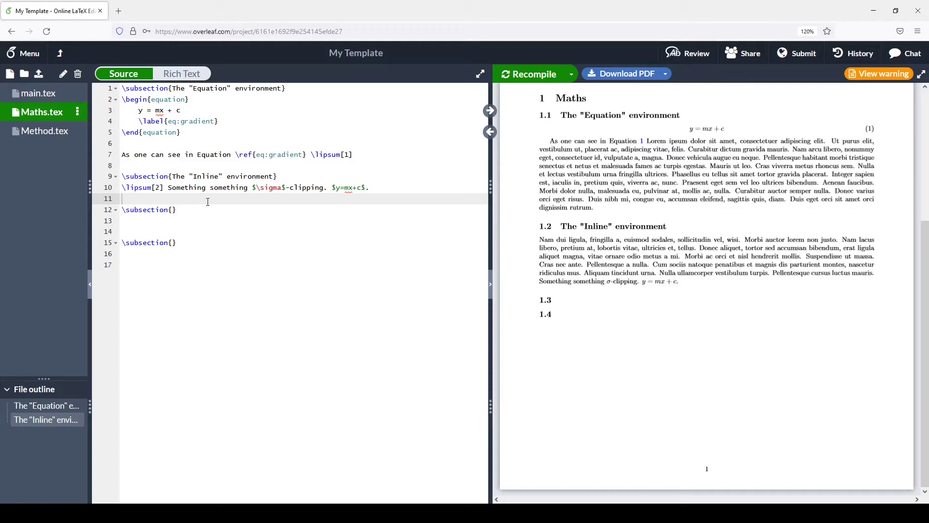
pyautogui.click(173, 210)
# - Title the subsection 'Subscript, Superscript' and insert an equation environment beneath it
pyautogui.write('Subscript, Superscript')
pyautogui.press('Down')
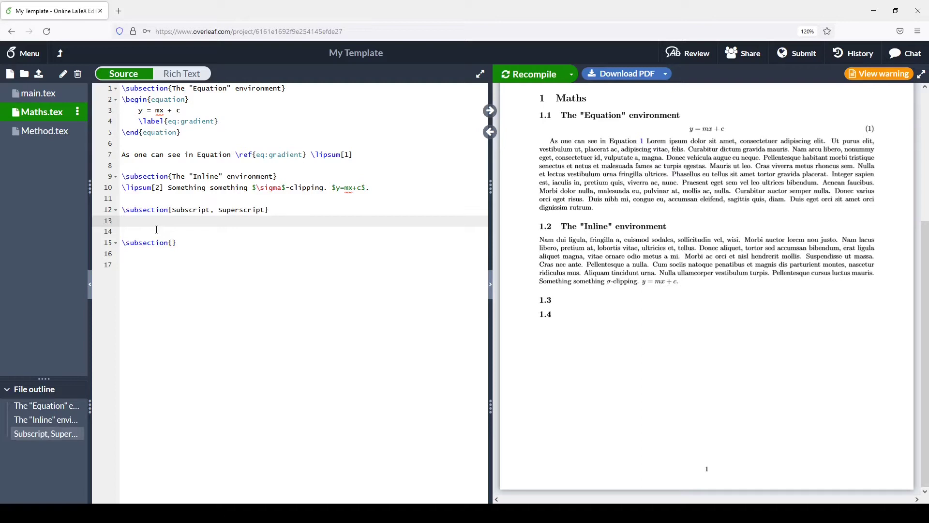
pyautogui.write('\x08egin{equation')
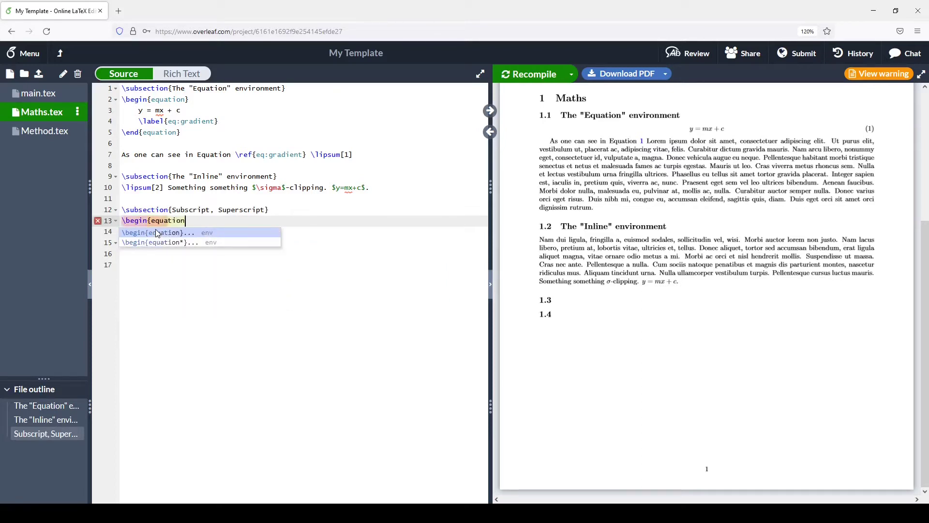
pyautogui.click(158, 233)
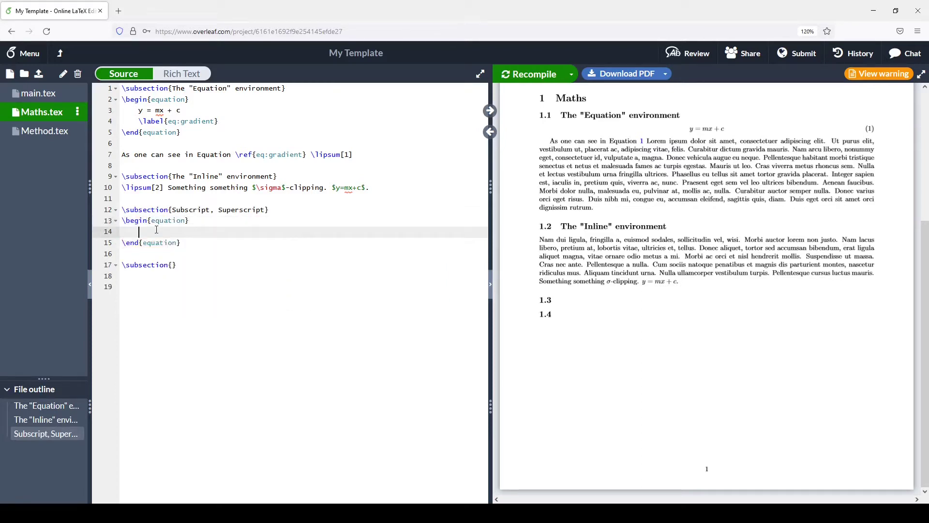
# - Write the integral \int_0^1 x dx in the equation and recompile
pyautogui.write('\\int')
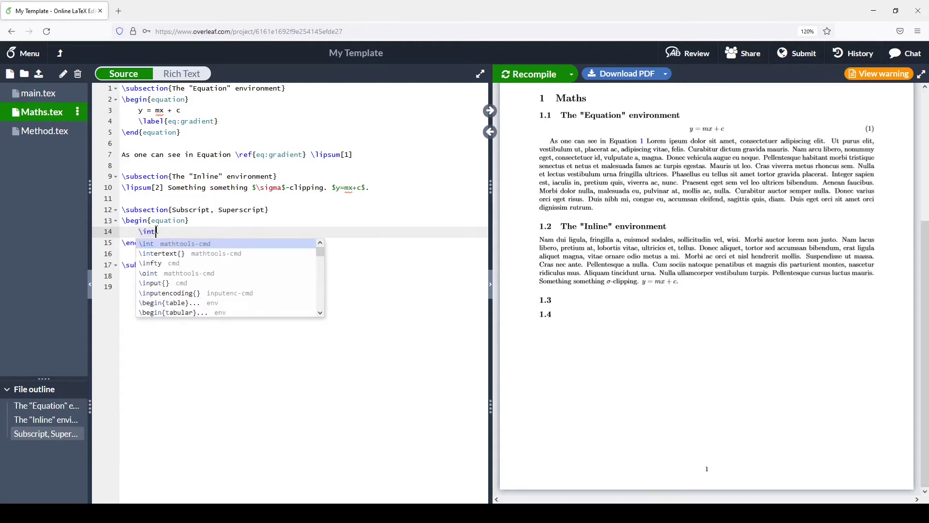
pyautogui.press('Escape')
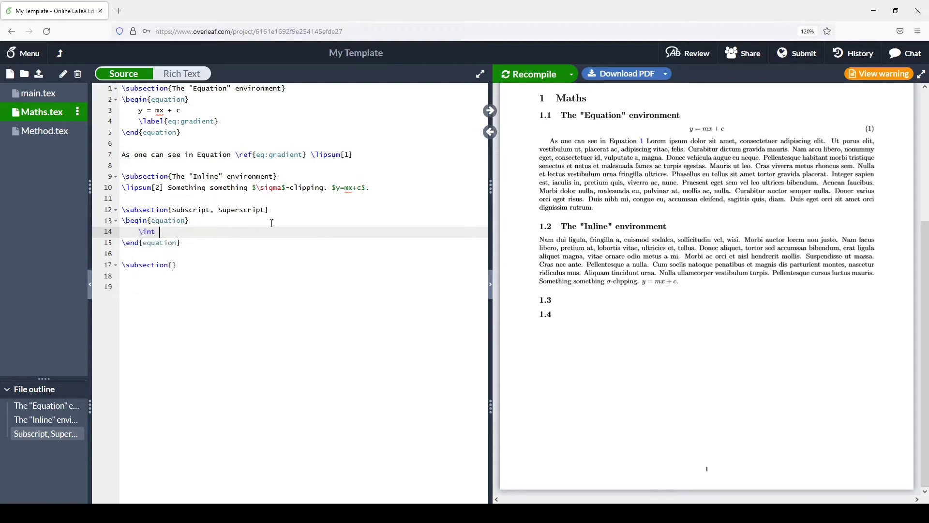
pyautogui.write('x d')
pyautogui.write('_0')
pyautogui.write('^')
pyautogui.write('1')
pyautogui.click(528, 76)
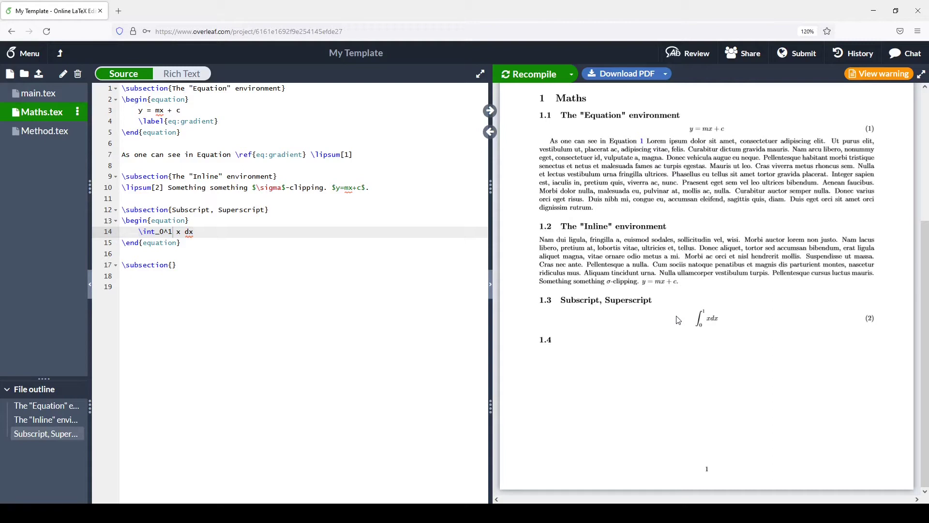
# - Add inline subscript examples $H_0$ and H$_0$ below the equation and recompile
pyautogui.click(163, 252)
pyautogui.write('$')
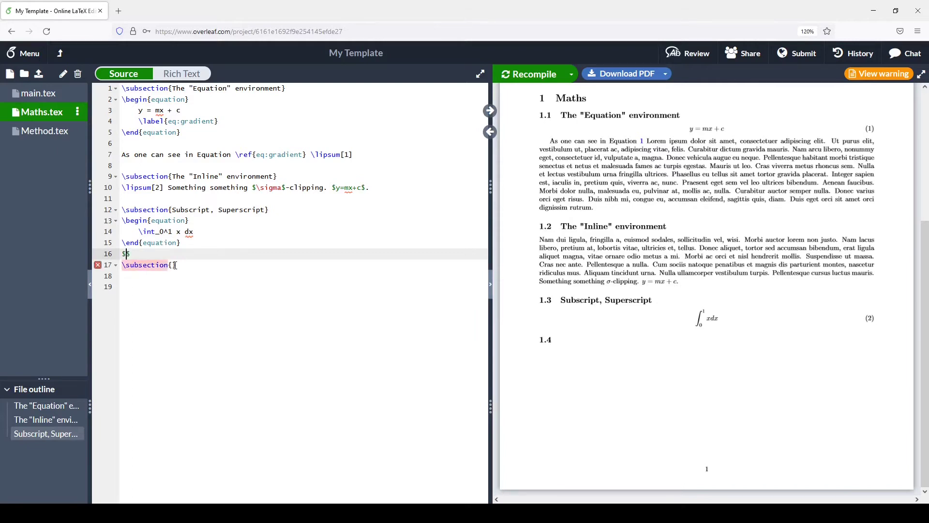
pyautogui.write('H_0$, H')
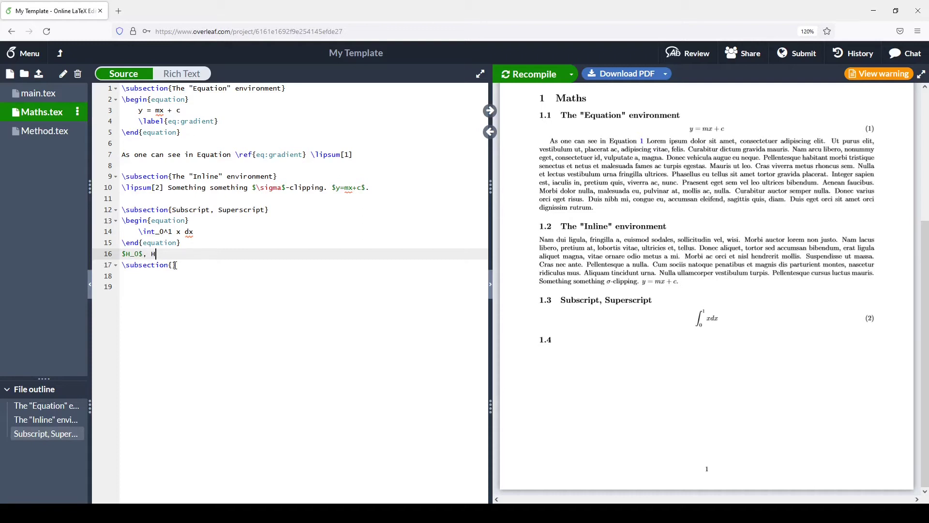
pyautogui.write('$_0$')
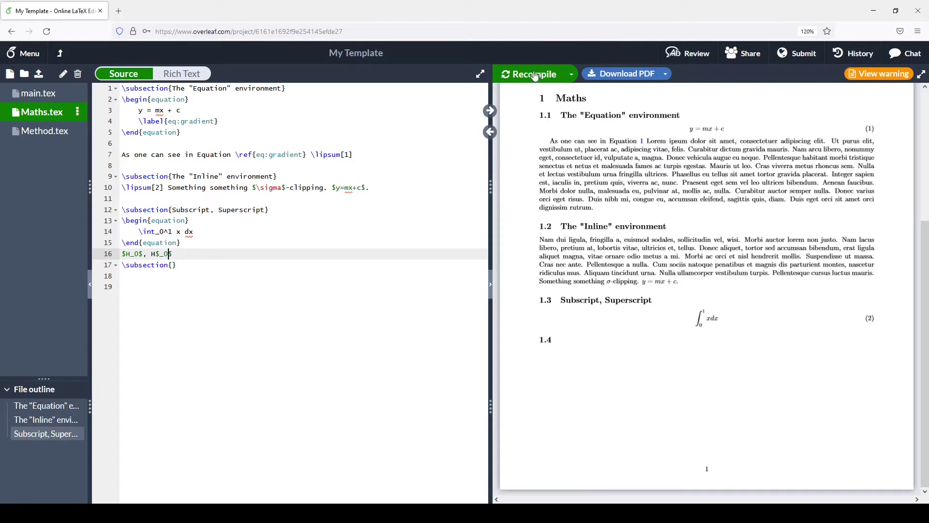
pyautogui.click(533, 75)
# - Add $x^-1$, then brace the exponent as $x^{-1}$ and recompile
pyautogui.press('Return')
pyautogui.write('$')
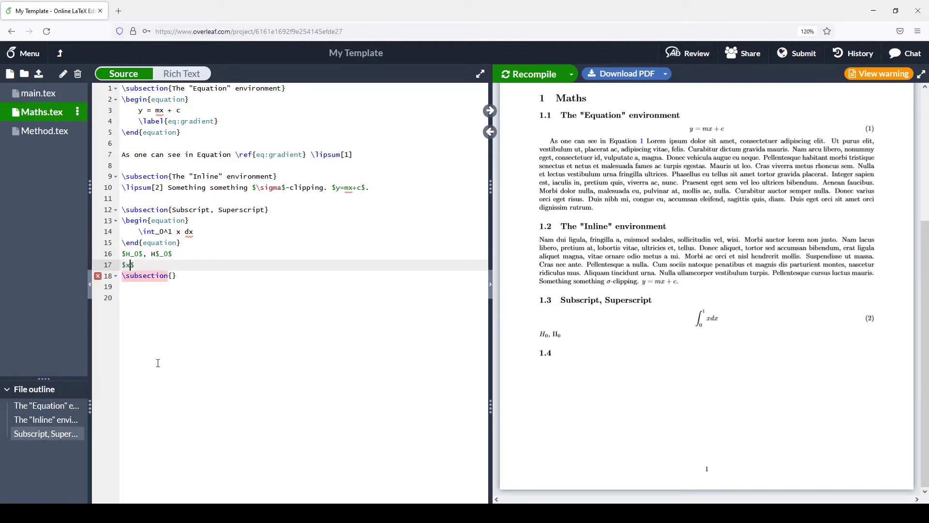
pyautogui.write('x^-1')
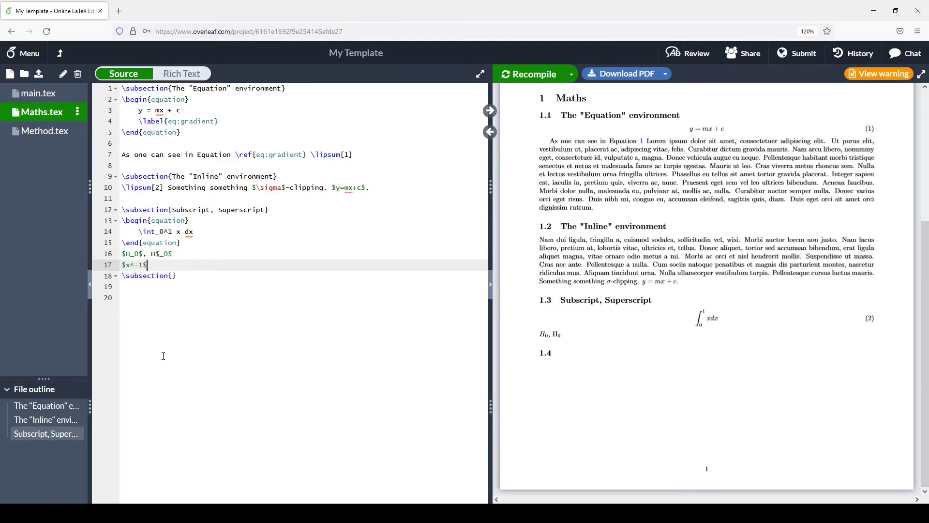
pyautogui.click(534, 75)
pyautogui.press('Left')
pyautogui.press('Left')
pyautogui.write('{')
pyautogui.press('Right')
pyautogui.press('Right')
pyautogui.write('}')
pyautogui.click(530, 82)
# - Insert a blank line after line 17 and move into the empty \subsection{} title
pyautogui.click(196, 265)
pyautogui.press('Return')
pyautogui.press('Down')
pyautogui.press('Down')
pyautogui.press('Up')
pyautogui.press('End')
pyautogui.press('Left')
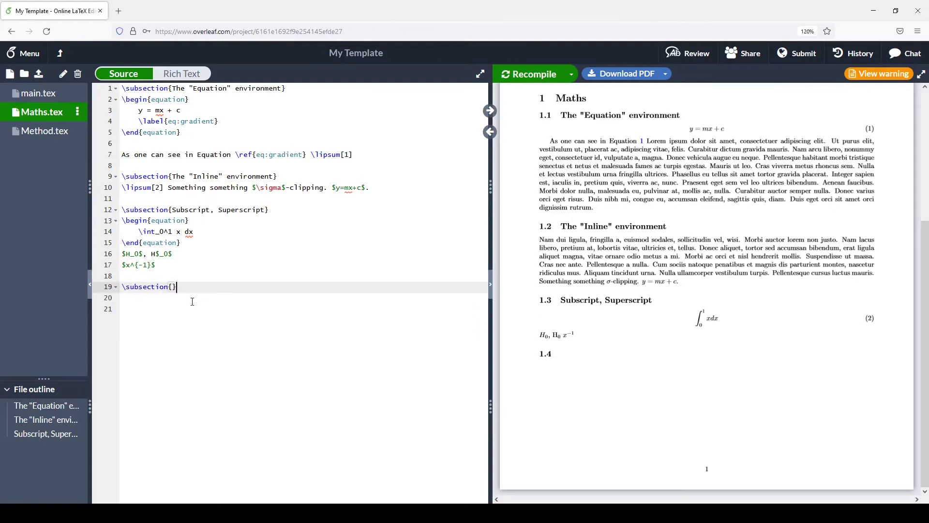
# - Title the subsection 'Definitions' and add the degree symbol $^{\circ}$ beneath it
pyautogui.write('Definitions')
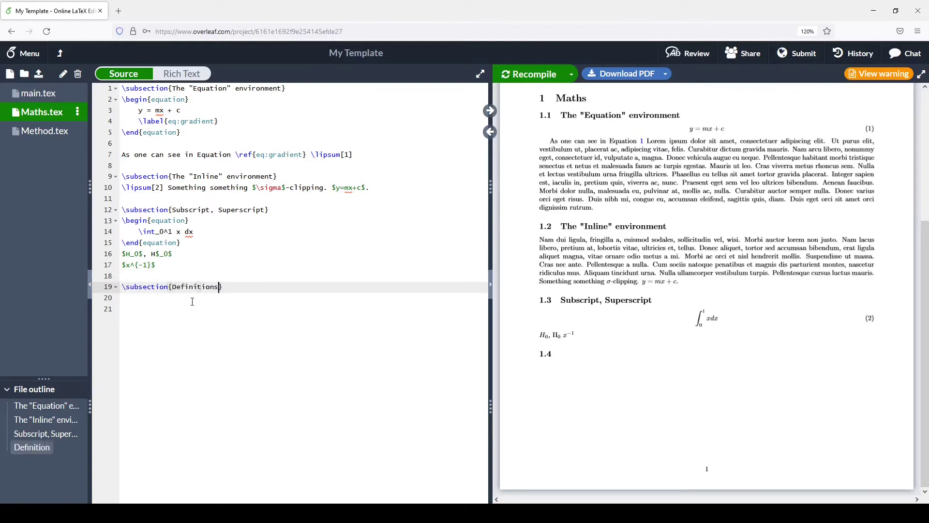
pyautogui.press('Down')
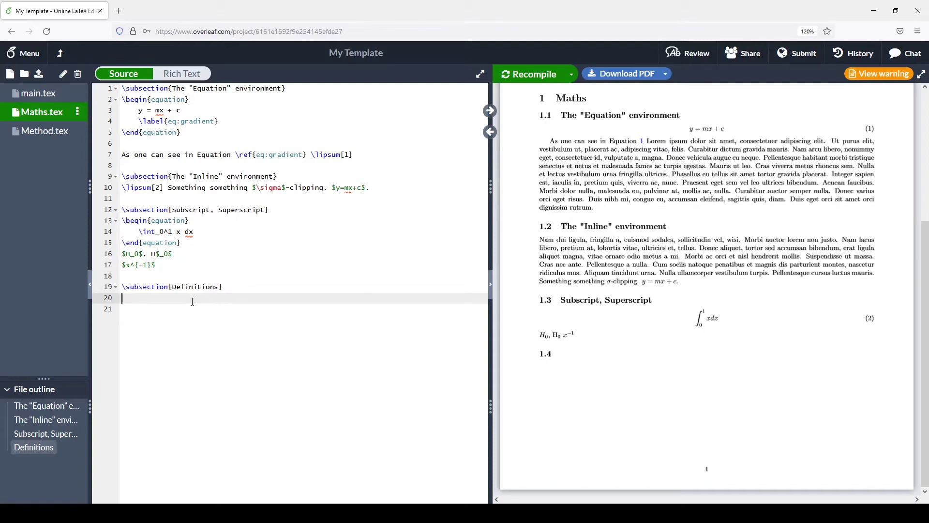
pyautogui.write('$\\circ}$')
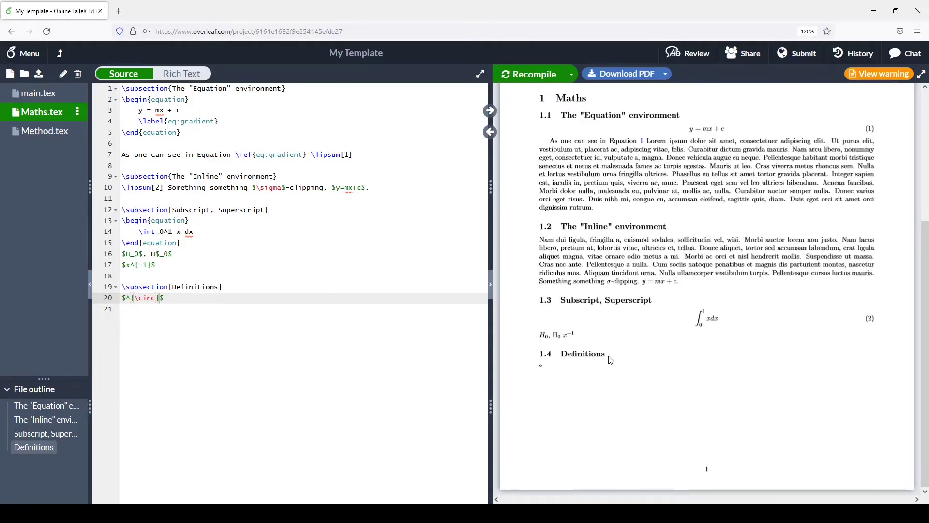
pyautogui.click(178, 293)
# - In main.tex, add \newcommand{\dg}{$^{\circ}$} on a new line after the package list
pyautogui.click(37, 93)
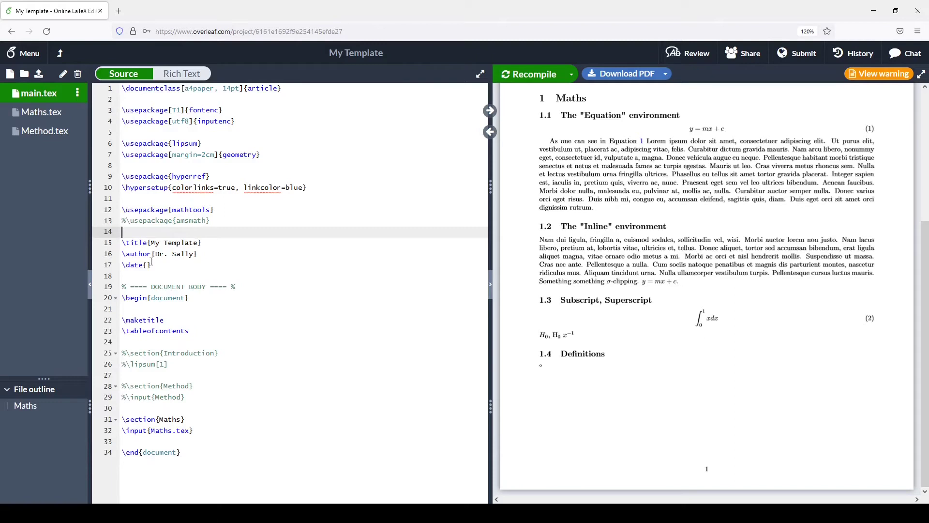
pyautogui.press('Return')
pyautogui.press('Return')
pyautogui.press('Up')
pyautogui.write('\\newcom')
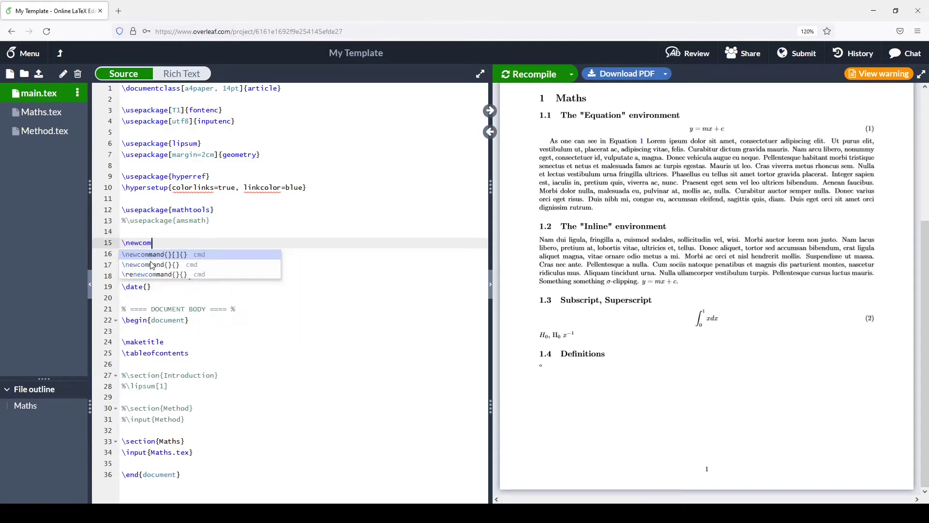
pyautogui.write('mand{}{}')
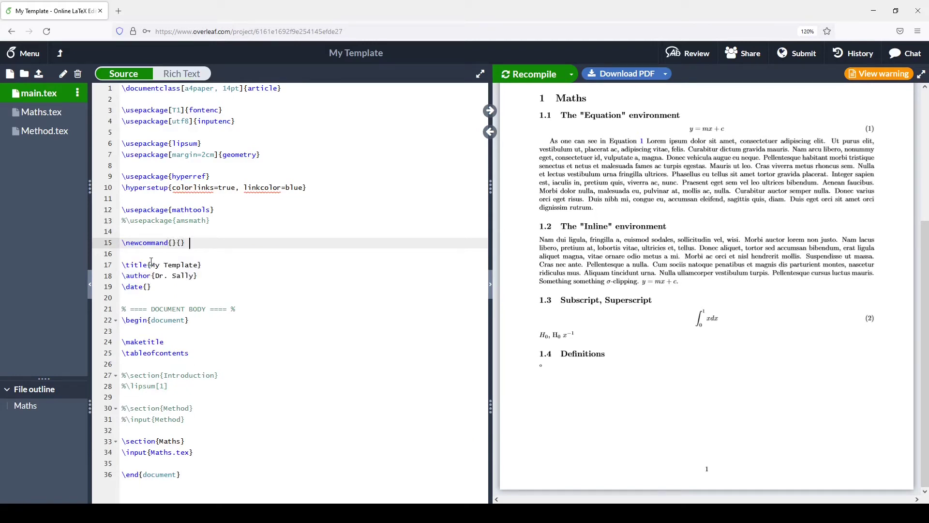
pyautogui.press('Left')
pyautogui.press('Left')
pyautogui.press('Left')
pyautogui.write('\\dg')
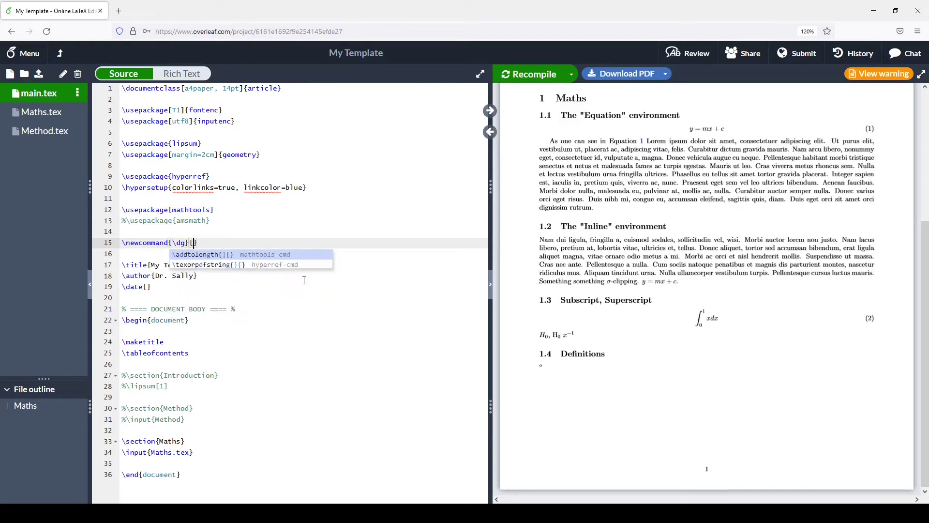
pyautogui.press('End')
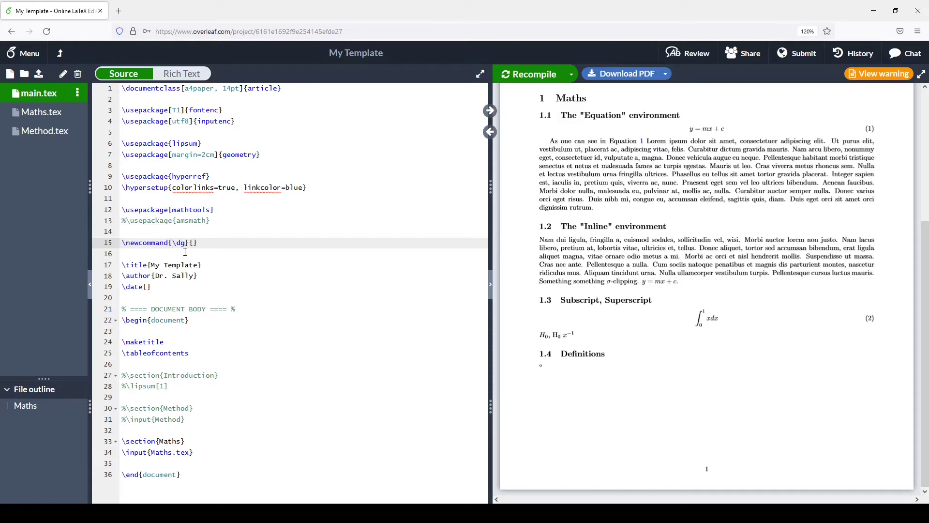
pyautogui.press('Left')
pyautogui.press('Left')
pyautogui.write('$$')
pyautogui.write('^{')
pyautogui.write('\\circ')
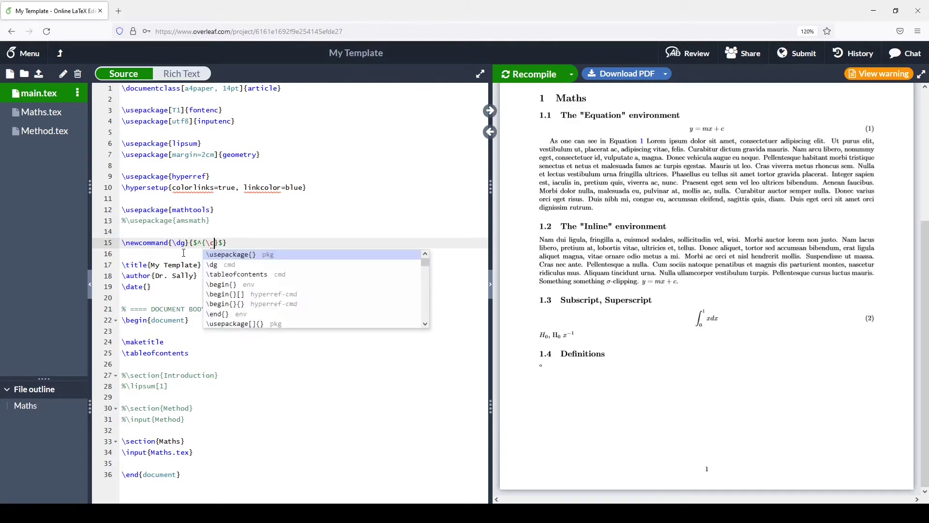
pyautogui.press('Right')
pyautogui.press('Right')
pyautogui.press('Right')
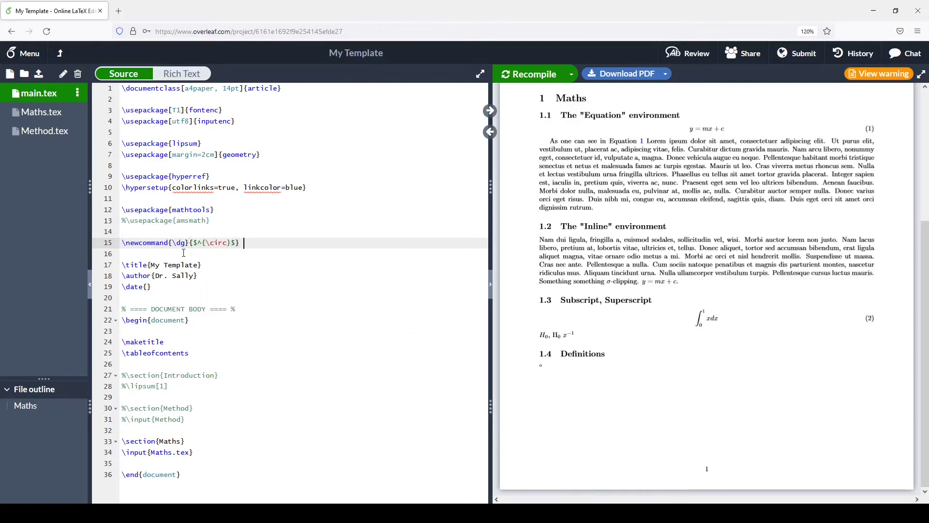
pyautogui.click(179, 463)
# - Type '\dg symbol' before \end{document} and recompile to test the degree shortcut
pyautogui.write('\\dg')
pyautogui.scroll(-3, 179, 464)
pyautogui.write('symbol')
pyautogui.click(524, 73)
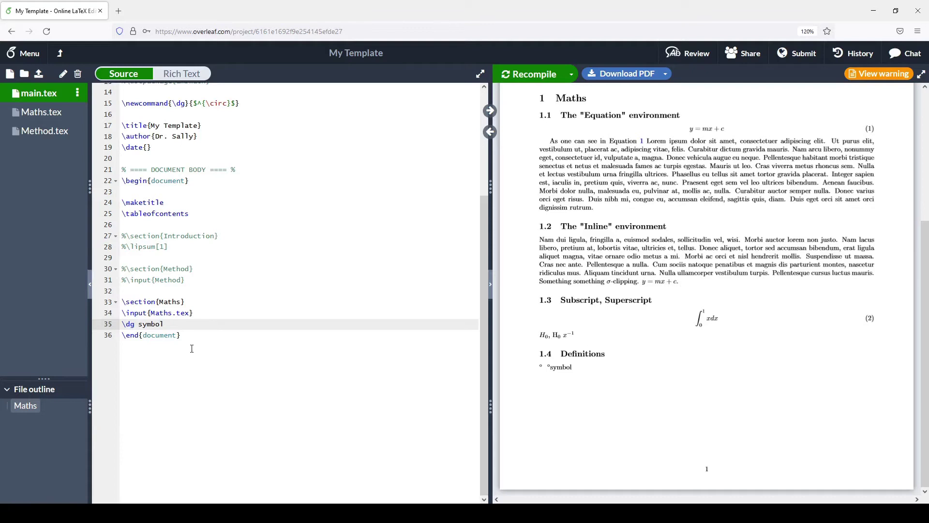
# - Change it to '\dg\ symbol' so a space follows the degree sign, and recompile
pyautogui.write('\\')
pyautogui.click(272, 304)
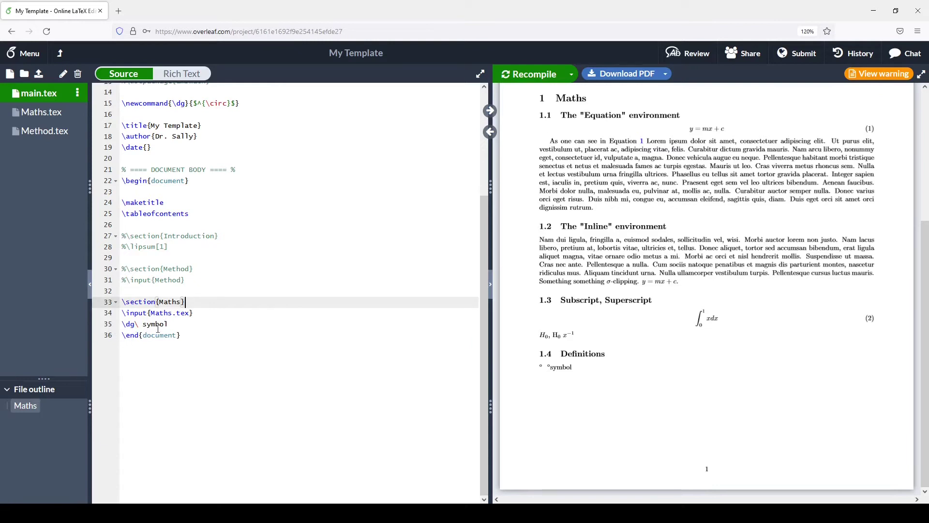
pyautogui.click(527, 74)
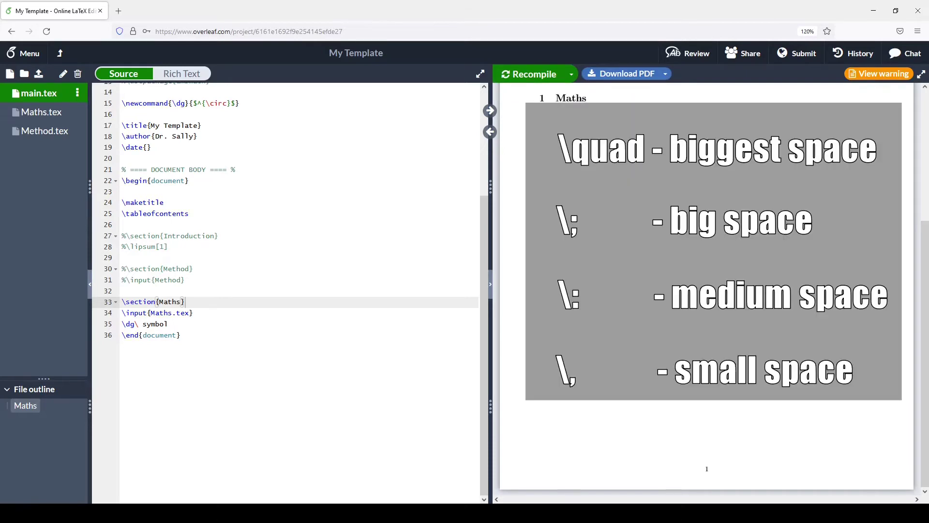
# - Add a new line below it beginning with \quad
pyautogui.click(222, 323)
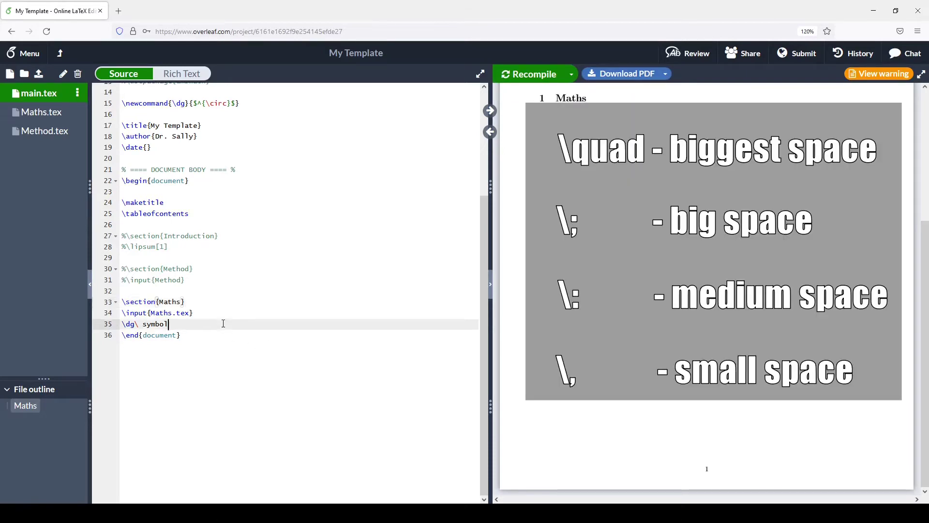
pyautogui.press('Return')
pyautogui.write('\\quad \\,')
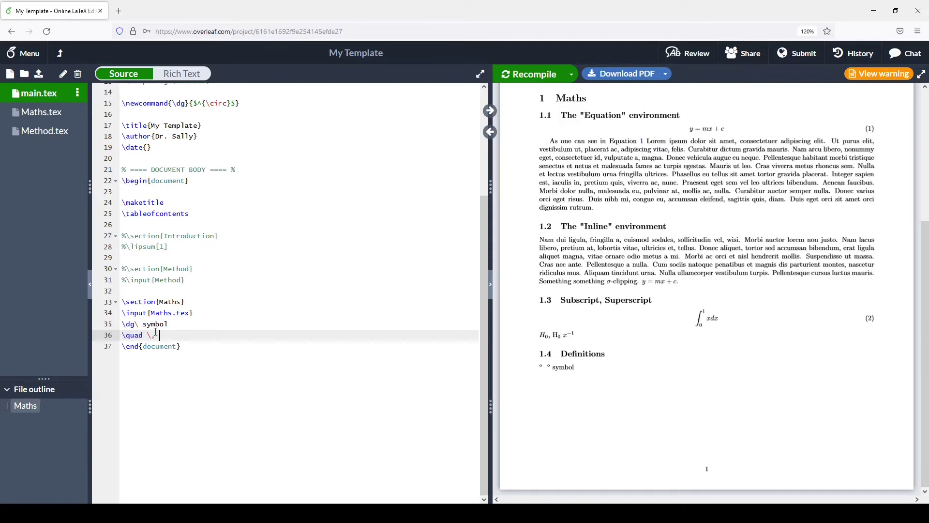
# - Title the new subsection in Maths.tex 'Fractions'
pyautogui.click(41, 114)
pyautogui.press('Escape')
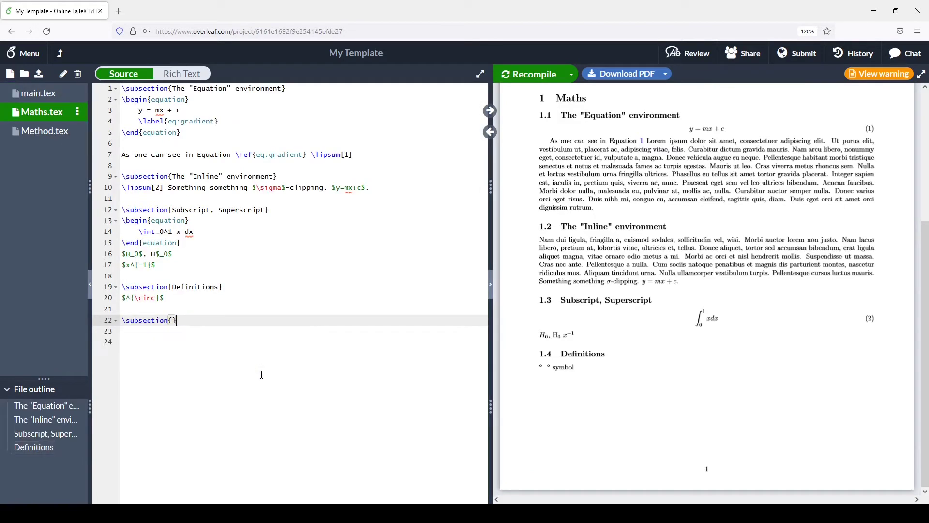
pyautogui.write('Fractions')
# - Below the heading, start an inline $\frac{}{}$ fraction wrapped in dollar signs
pyautogui.press('Down')
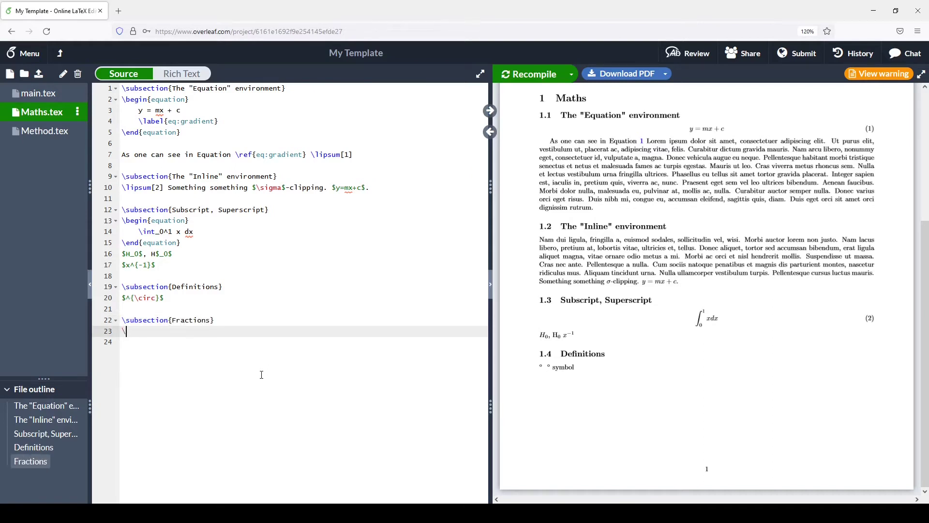
pyautogui.write('rac{}{')
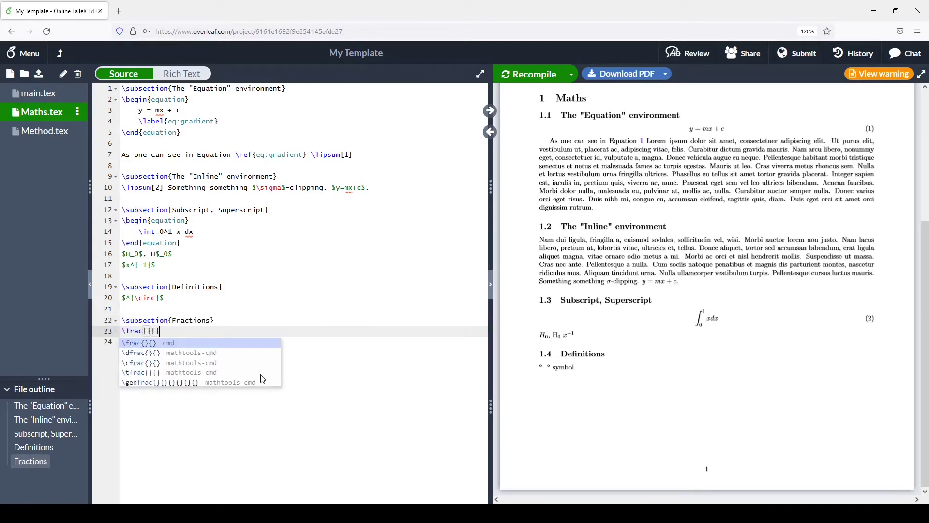
pyautogui.press('Home')
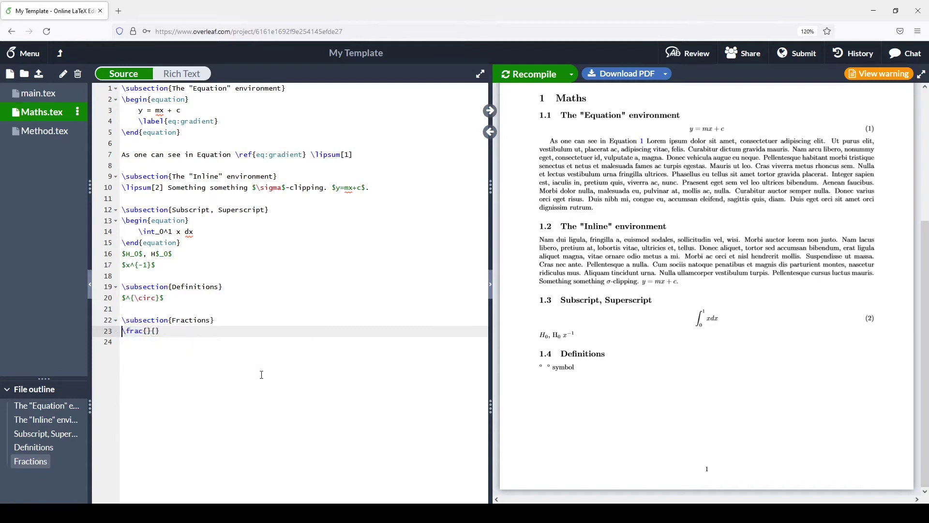
pyautogui.press('Right')
pyautogui.press('Right')
pyautogui.press('Right')
pyautogui.press('Right')
pyautogui.press('Right')
pyautogui.press('Right')
pyautogui.press('Left')
pyautogui.press('Left')
pyautogui.press('Left')
pyautogui.press('Left')
pyautogui.press('Left')
pyautogui.press('Left')
pyautogui.press('Left')
pyautogui.press('Left')
pyautogui.write('$$')
pyautogui.press('BackSpace')
pyautogui.press('Right')
pyautogui.press('Right')
pyautogui.press('Right')
pyautogui.press('Right')
pyautogui.press('Right')
pyautogui.press('Right')
pyautogui.press('Right')
pyautogui.press('Right')
pyautogui.press('Right')
pyautogui.write('$')
pyautogui.press('Right')
# - Add an equation environment containing \frac{1}{2}
pyautogui.press('Return')
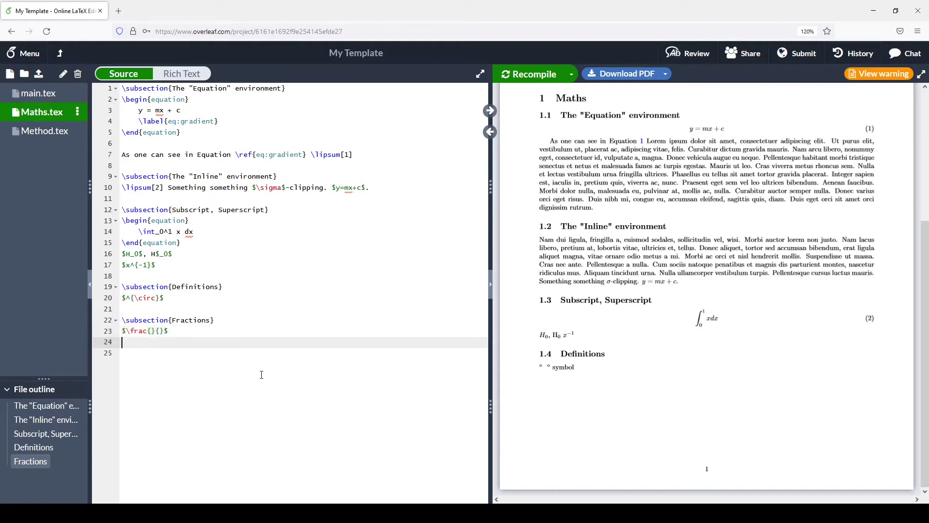
pyautogui.write('\\begin{')
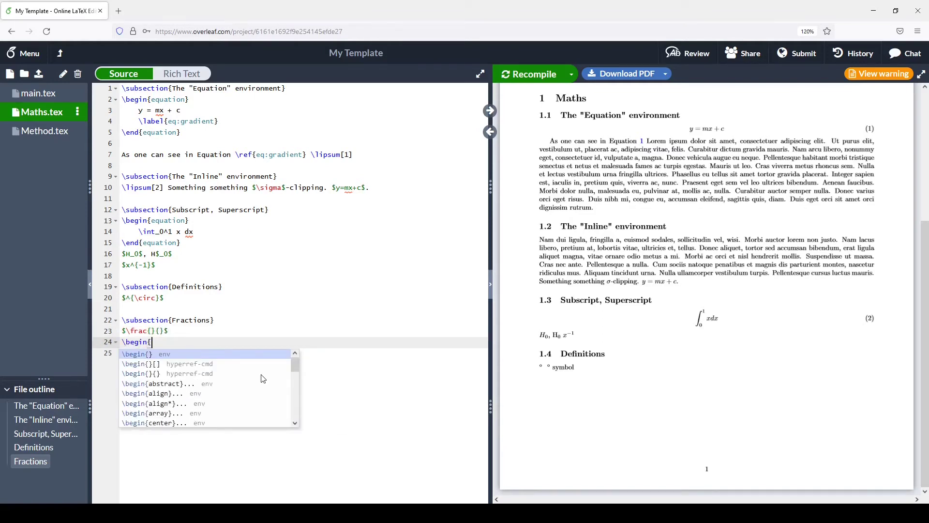
pyautogui.write('equation')
pyautogui.press('Return')
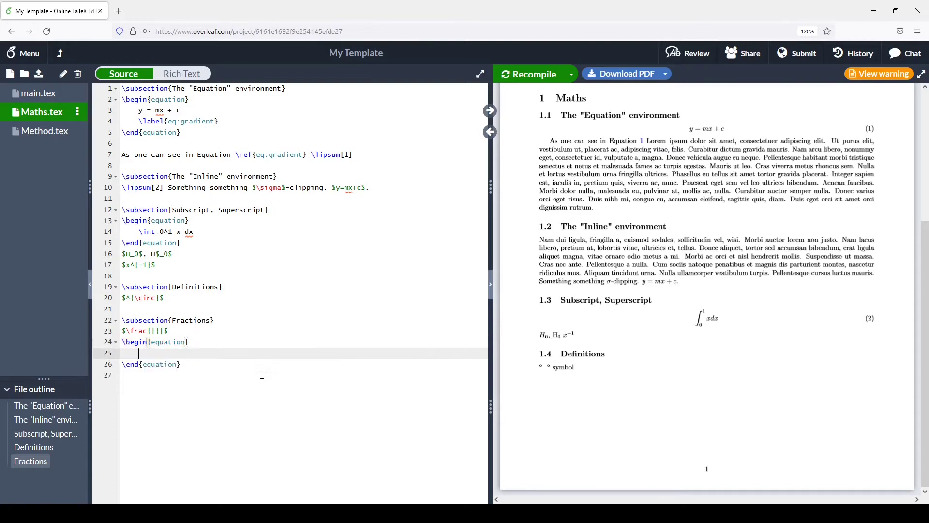
pyautogui.write('\\frac')
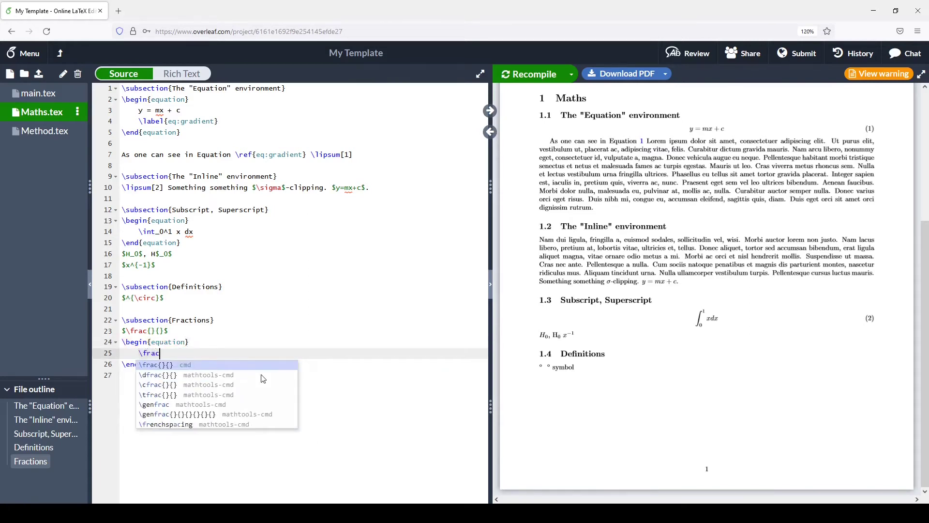
pyautogui.write('{}{}')
pyautogui.press('Down')
pyautogui.press('Down')
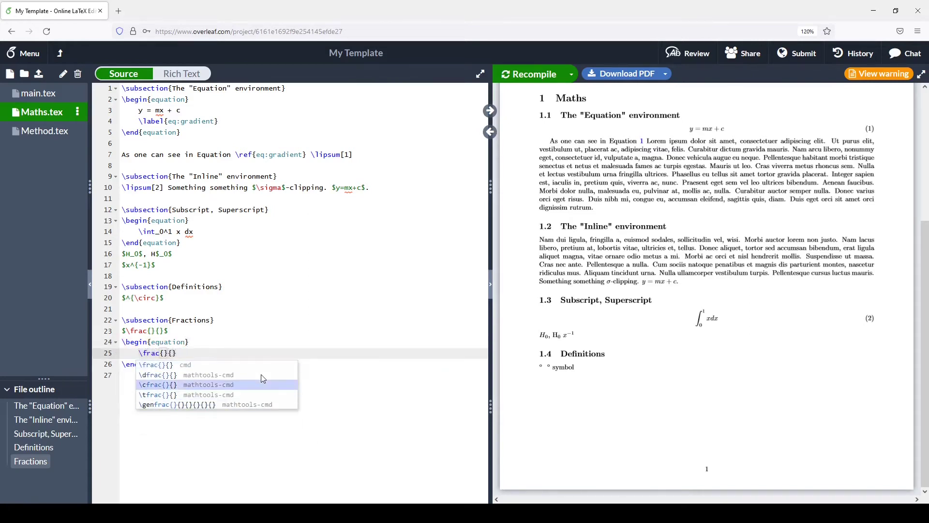
pyautogui.press('Up')
pyautogui.press('Up')
pyautogui.write('1')
pyautogui.press('Right')
pyautogui.press('Right')
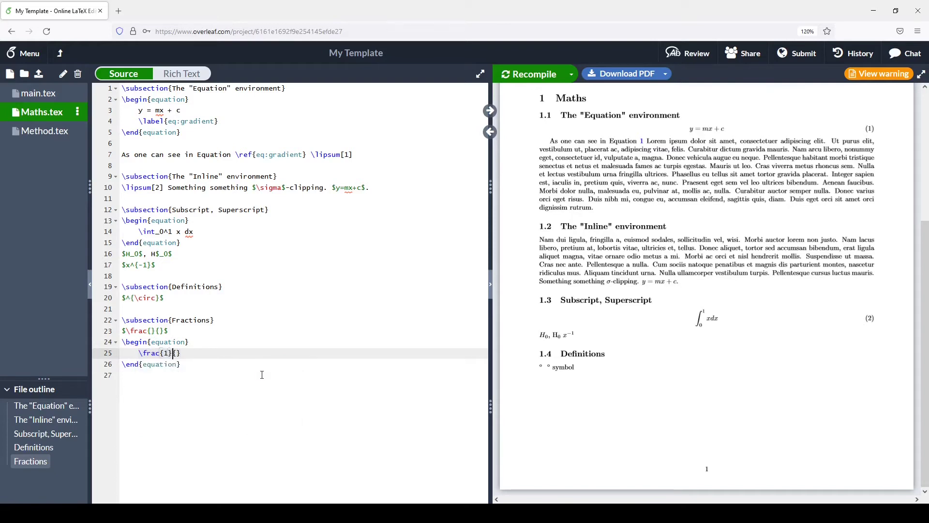
pyautogui.write('2')
# - Fill the inline fraction as \frac{1}{2} and recompile to compare both fractions
pyautogui.press('Up')
pyautogui.press('Up')
pyautogui.press('Left')
pyautogui.press('Left')
pyautogui.press('Left')
pyautogui.press('Left')
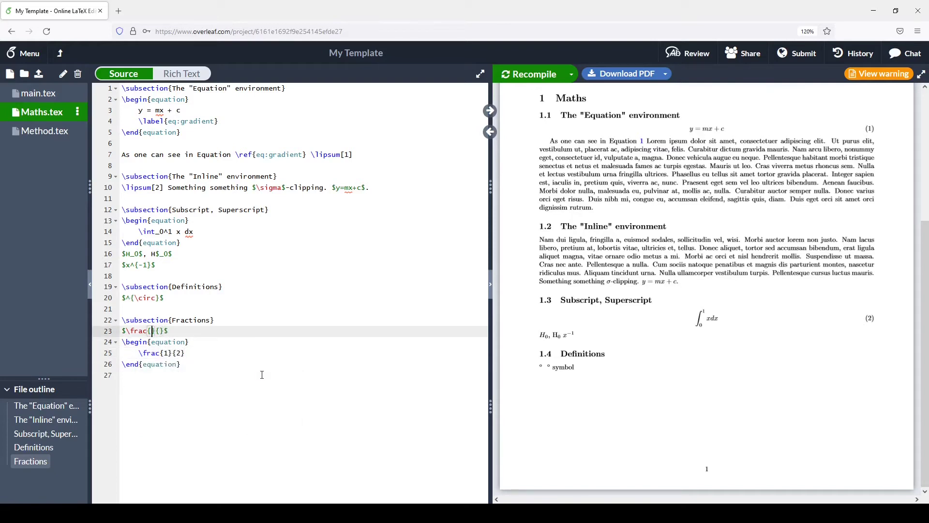
pyautogui.write('1')
pyautogui.press('Right')
pyautogui.press('Right')
pyautogui.write('2')
pyautogui.click(538, 74)
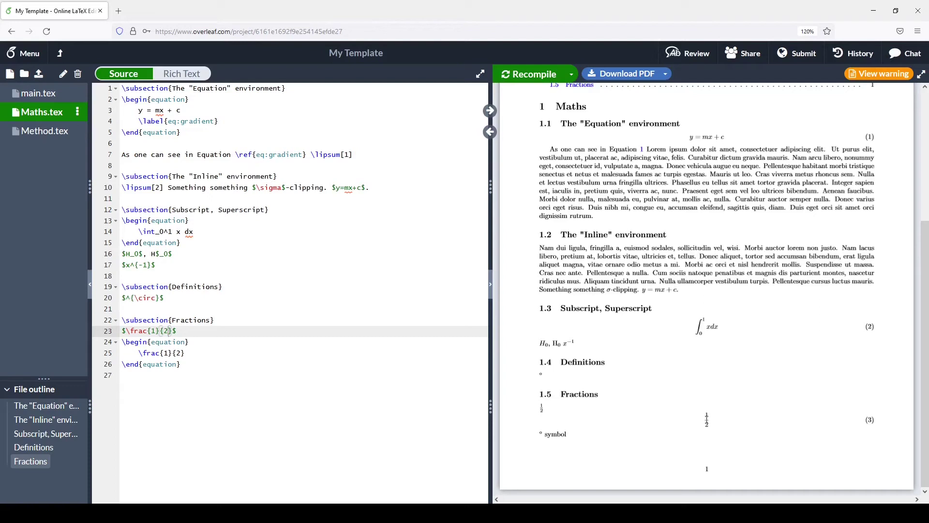
# - Add \dfrac and \tfrac lines to the equation below \frac{1}{2}
pyautogui.click(214, 352)
pyautogui.press('Return')
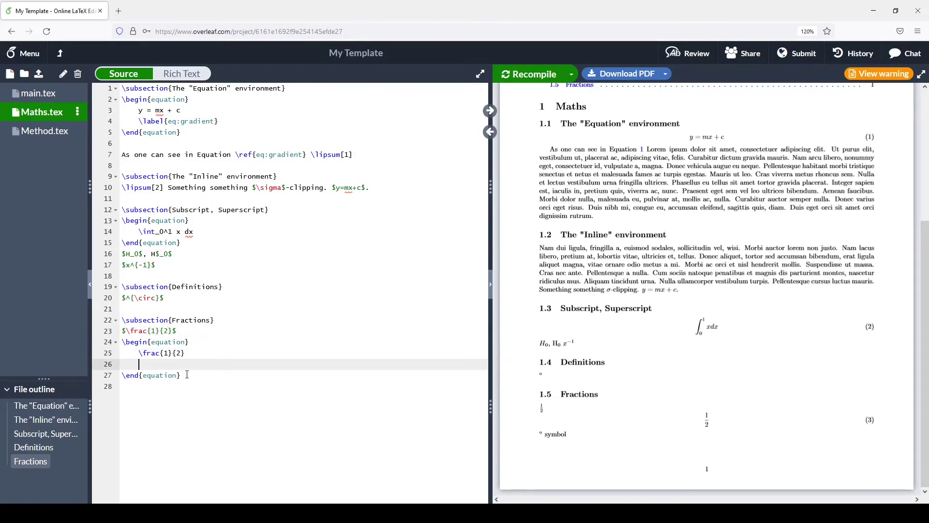
pyautogui.write('\\dfrac{')
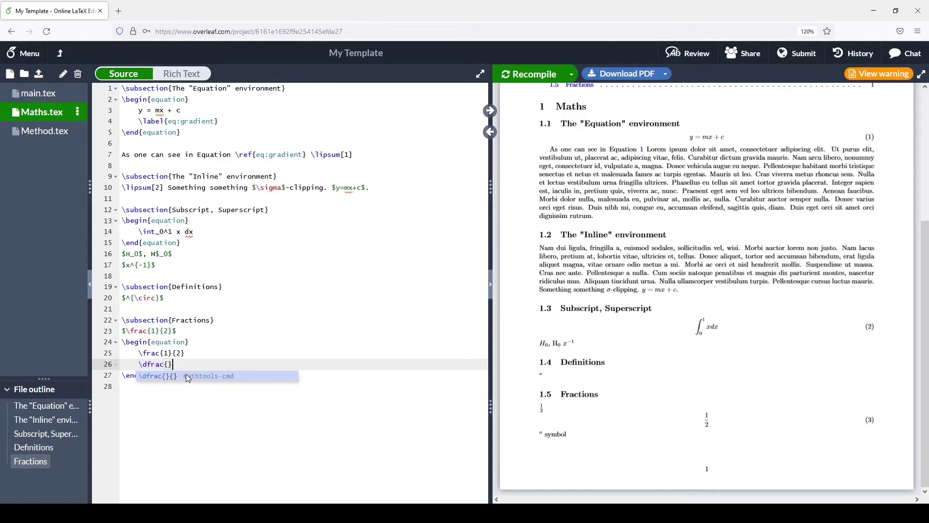
pyautogui.press('Return')
pyautogui.press('Return')
pyautogui.write('frac{')
pyautogui.write('}{')
pyautogui.press('Left')
pyautogui.press('Left')
pyautogui.press('Left')
pyautogui.press('Left')
pyautogui.press('Escape')
pyautogui.press('Up')
pyautogui.press('End')
# - Fill in the values to give \dfrac{3}{2} and \tfrac{5}{3}
pyautogui.press('Left')
pyautogui.press('Left')
pyautogui.press('Left')
pyautogui.press('Left')
pyautogui.write('3')
pyautogui.press('Right')
pyautogui.press('Right')
pyautogui.write('2')
pyautogui.press('Down')
pyautogui.press('Left')
pyautogui.press('Left')
pyautogui.press('Left')
pyautogui.write('5')
pyautogui.press('Right')
pyautogui.press('Right')
pyautogui.write('3')
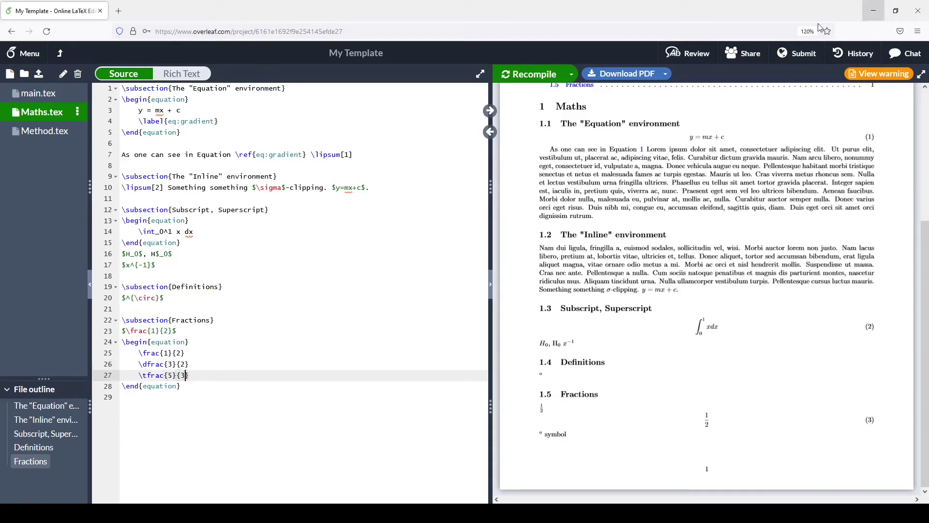
pyautogui.click(225, 389)
# - Below the equation, add the slashed inline fraction $^1/_2$ and recompile
pyautogui.press('Return')
pyautogui.press('Return')
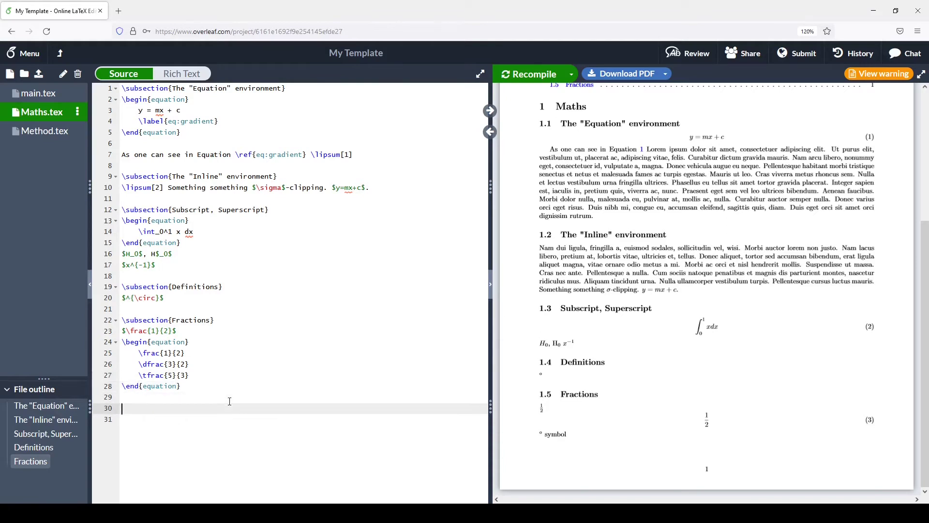
pyautogui.write('$')
pyautogui.write('1/2')
pyautogui.press('Left')
pyautogui.press('Left')
pyautogui.press('Left')
pyautogui.write('^')
pyautogui.press('Right')
pyautogui.press('Right')
pyautogui.write('_')
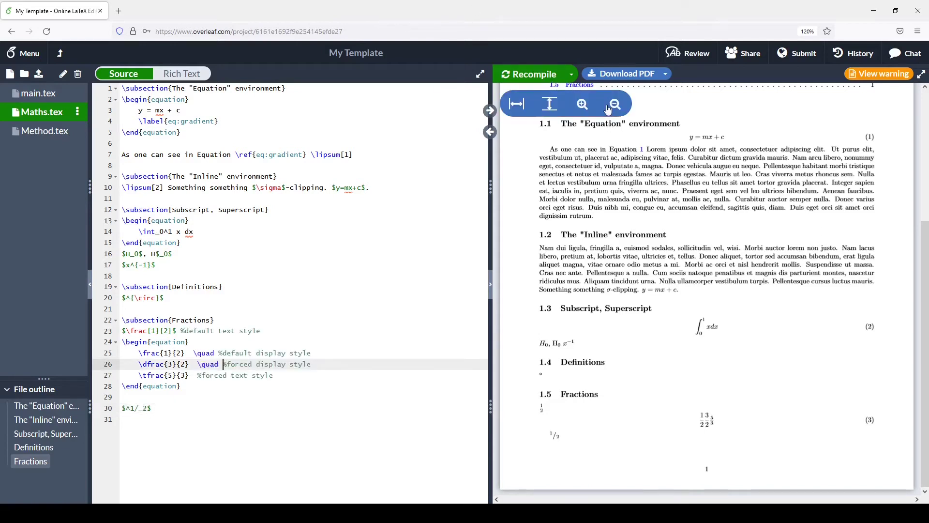
pyautogui.click(536, 78)
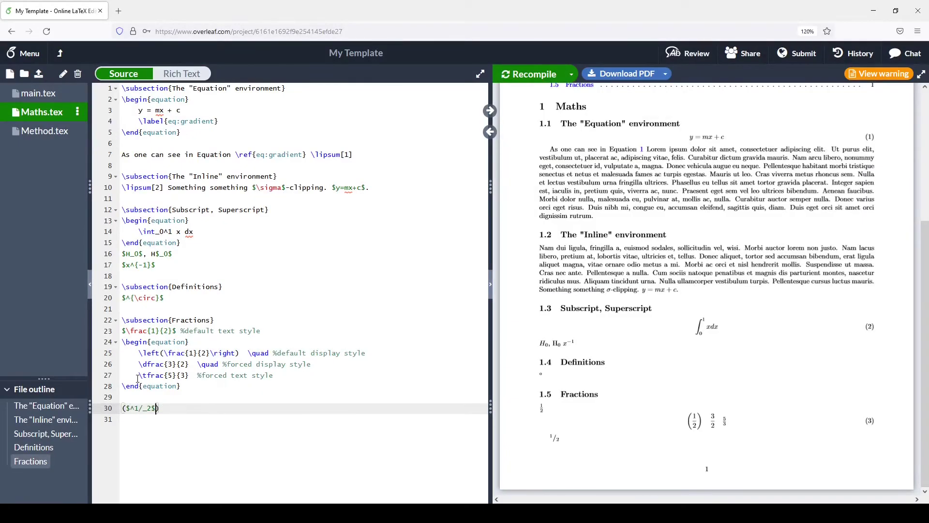
# - Wrap line 30's slashed fraction in double parentheses, (($^1/_2$)), and recompile
pyautogui.press('Home')
pyautogui.hotkey('shift', 'End')
pyautogui.write('(')
pyautogui.click(529, 74)
# - Append ' vs. ' and a pasted copy of the parenthesised fraction to line 30
pyautogui.click(230, 406)
pyautogui.hotkey('shift', 'Home')
pyautogui.hotkey('ctrl', 'c')
pyautogui.press('End')
pyautogui.write('vs.')
pyautogui.hotkey('ctrl', 'v')
# - Put \big before the copy's outer brackets, giving \big(($^1/_2$)\big), and recompile
pyautogui.click(189, 408)
pyautogui.write('\\big')
pyautogui.press('Escape')
pyautogui.press('End')
pyautogui.press('Left')
pyautogui.write('\\big')
pyautogui.press('Escape')
pyautogui.press('Down')
pyautogui.hotkey('ctrl', 's')
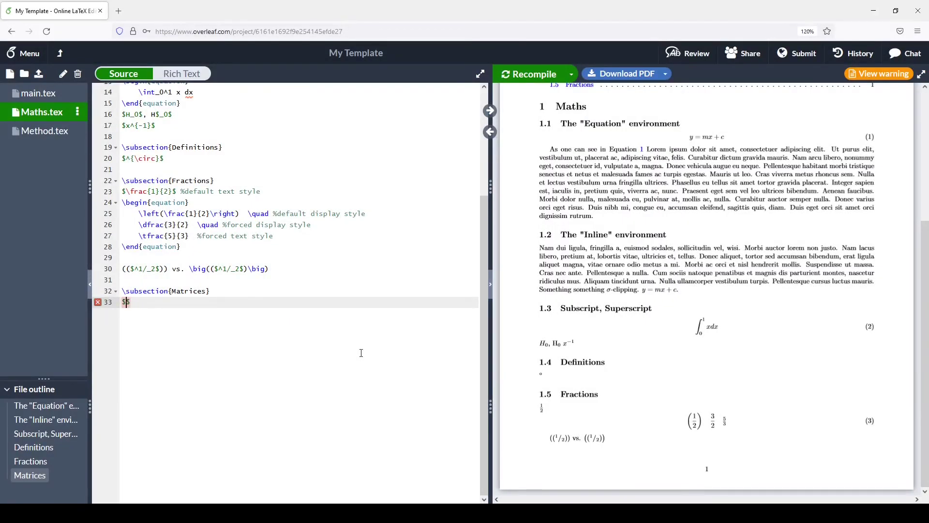
# - Type a matrix environment with rows 1 & 2 and 3 & 4, then recompile
pyautogui.write('\\begin{matrix}')
pyautogui.press('Return')
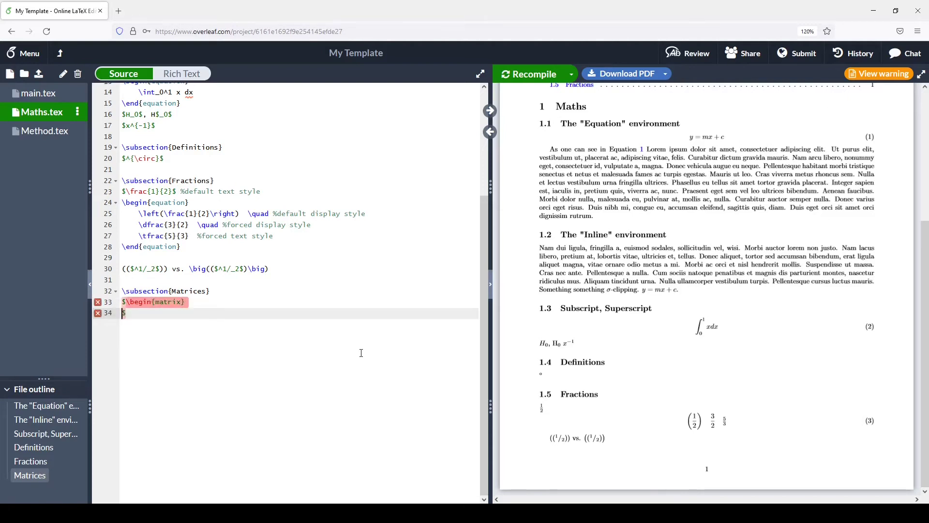
pyautogui.write('1 & 2 \\\\')
pyautogui.press('Return')
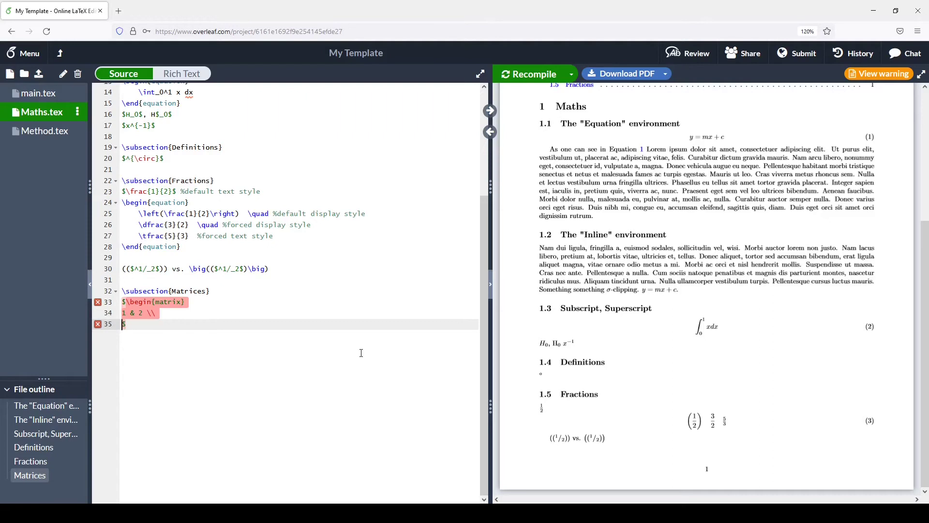
pyautogui.write('3 & 4')
pyautogui.press('Return')
pyautogui.write('\\end{matri')
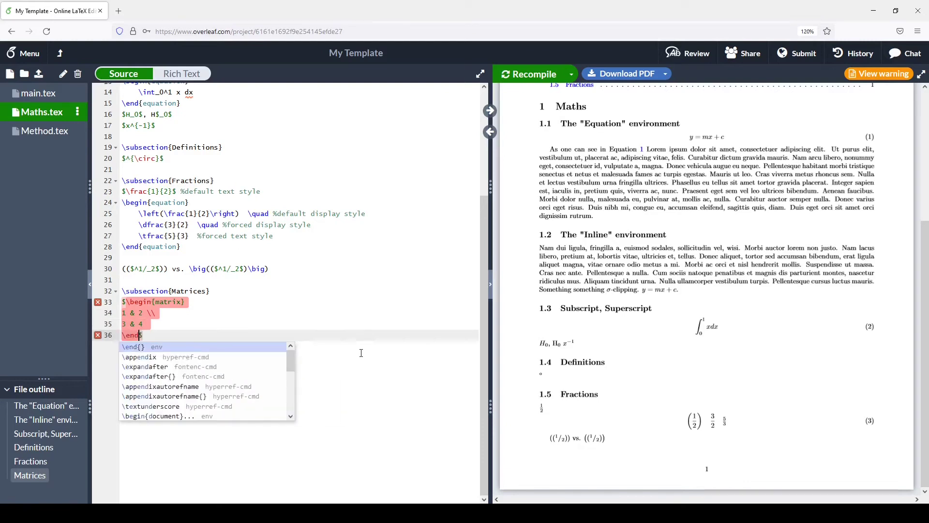
pyautogui.write('x}')
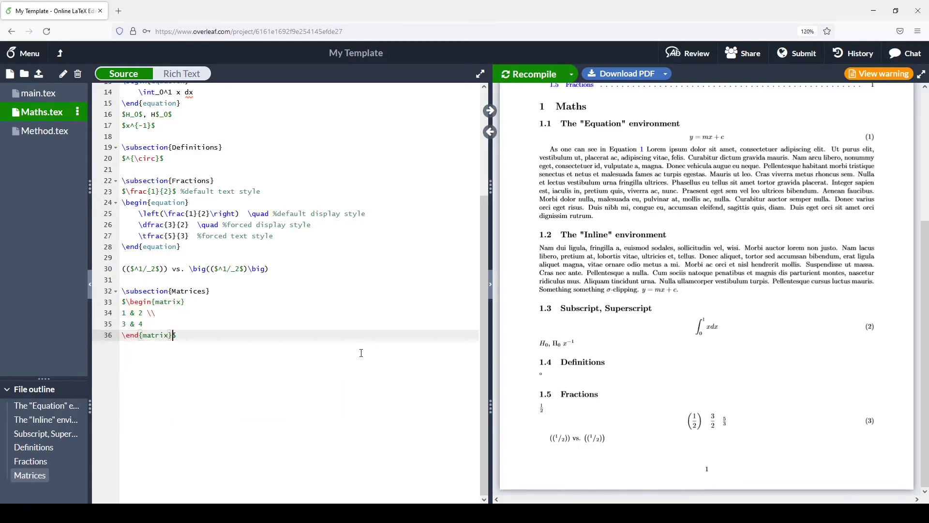
pyautogui.click(534, 78)
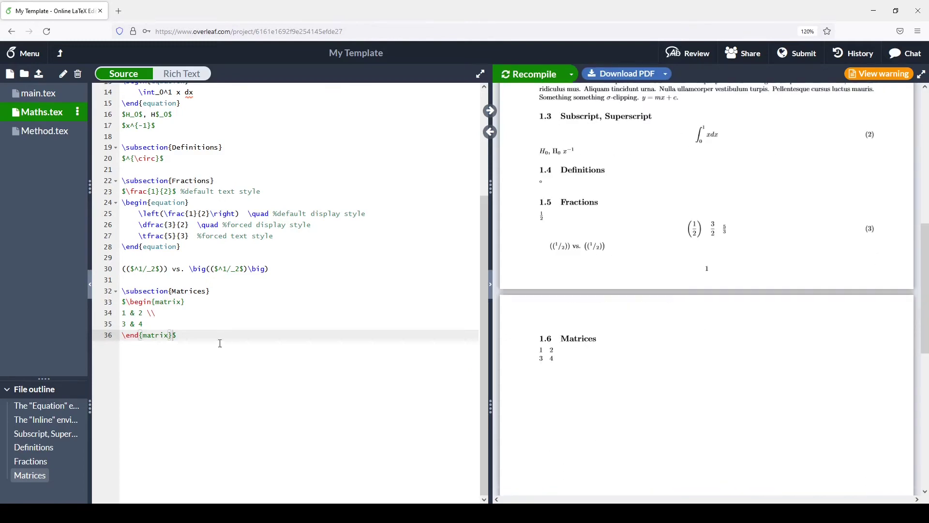
# - Change both matrix tags to pmatrix so the matrix gets round parentheses
pyautogui.click(152, 302)
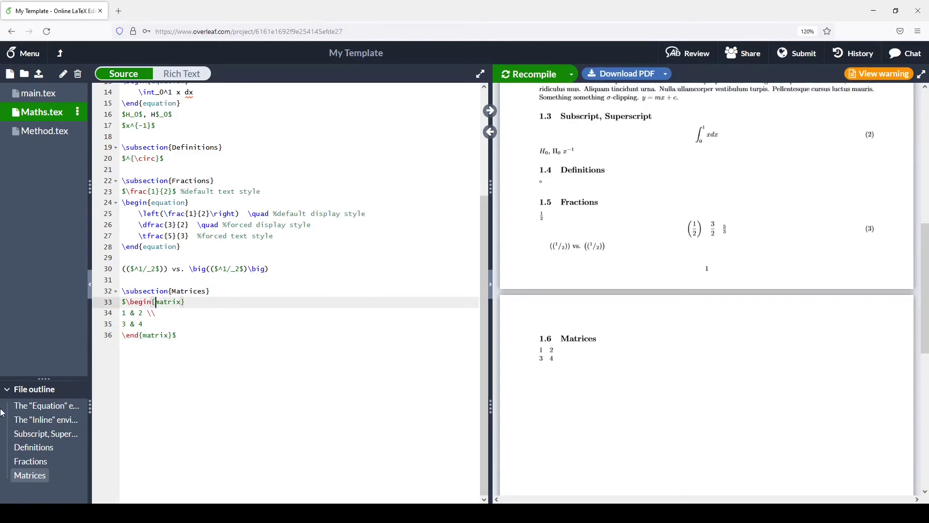
pyautogui.write('p')
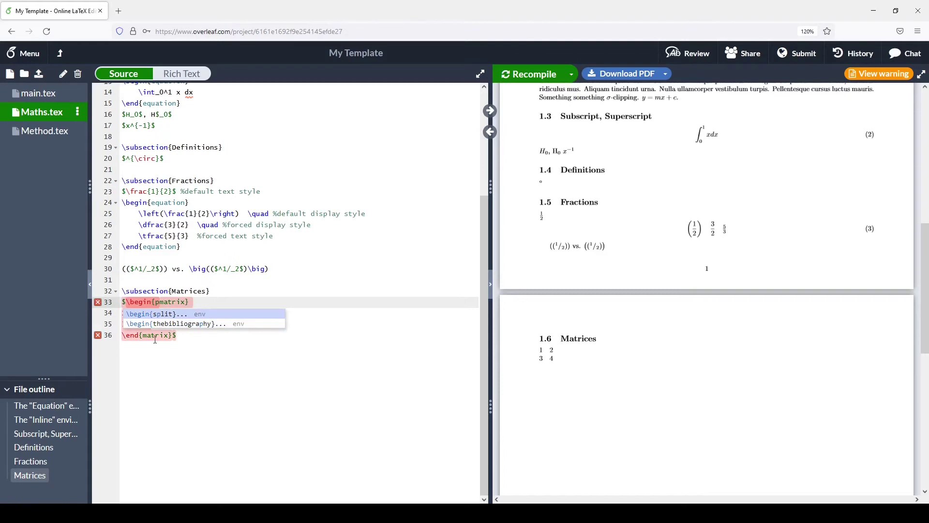
pyautogui.click(144, 335)
pyautogui.write('p')
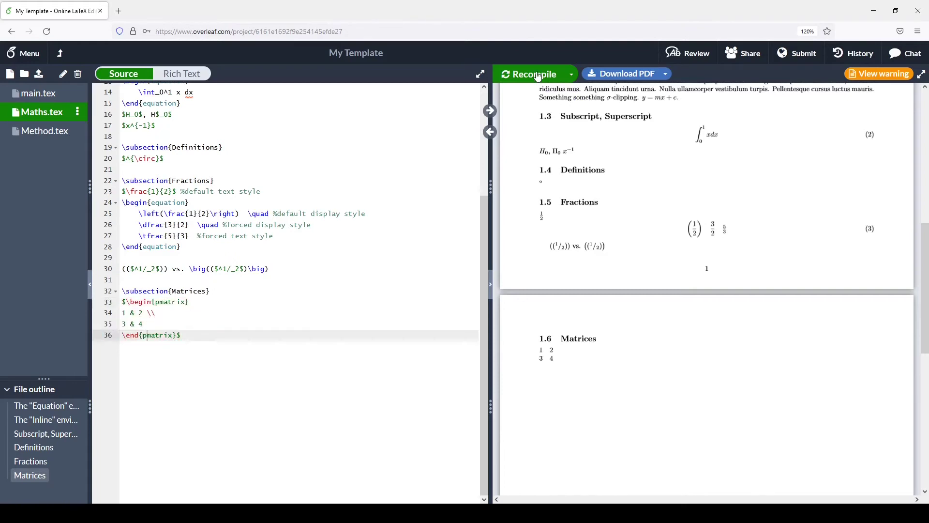
pyautogui.scroll(-3, 252, 324)
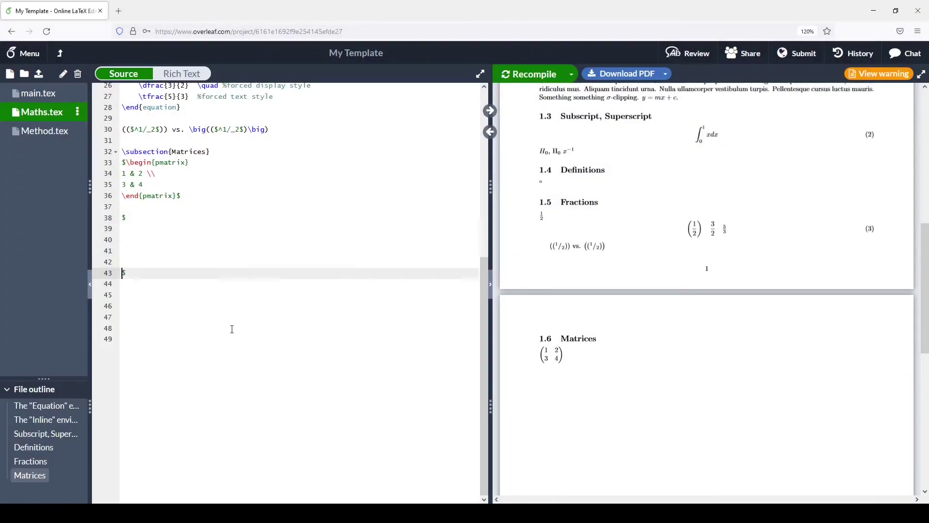
# - Write a 3×3 matrix environment with rows 1 & 2 & 3, 4 & 5 & 6, 7 & 8 & 9
pyautogui.press('Up')
pyautogui.press('Up')
pyautogui.press('Up')
pyautogui.press('Up')
pyautogui.write('\x08egin{matrix}')
pyautogui.press('Return')
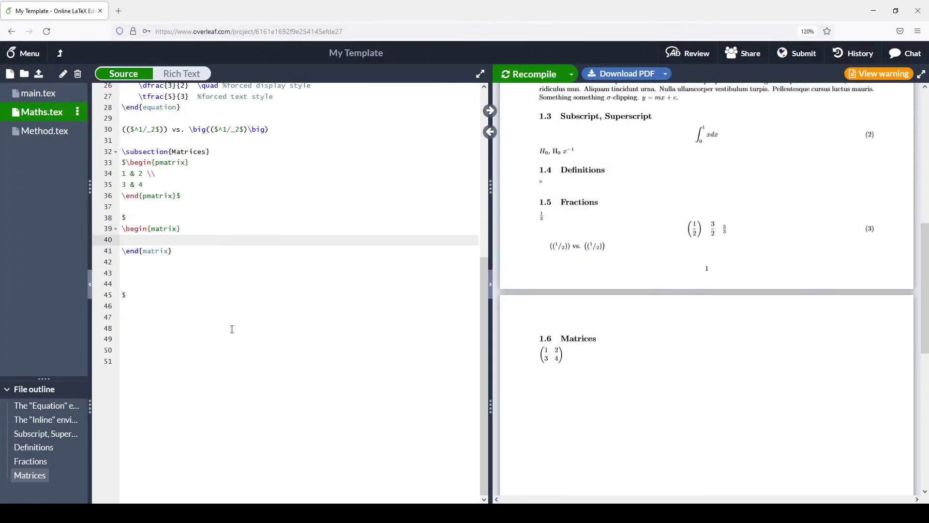
pyautogui.write('1 & 2 & 3 \\')
pyautogui.press('Return')
pyautogui.write('4 & 5 & 6 \\')
pyautogui.press('Return')
pyautogui.write('7 & 8 & 9')
pyautogui.click(124, 287)
pyautogui.press('Delete')
pyautogui.press('Delete')
pyautogui.press('Delete')
# - Make the diagonal entries negative: −1, −5 and −9
pyautogui.press('Up')
pyautogui.press('Up')
pyautogui.press('Up')
pyautogui.press('Up')
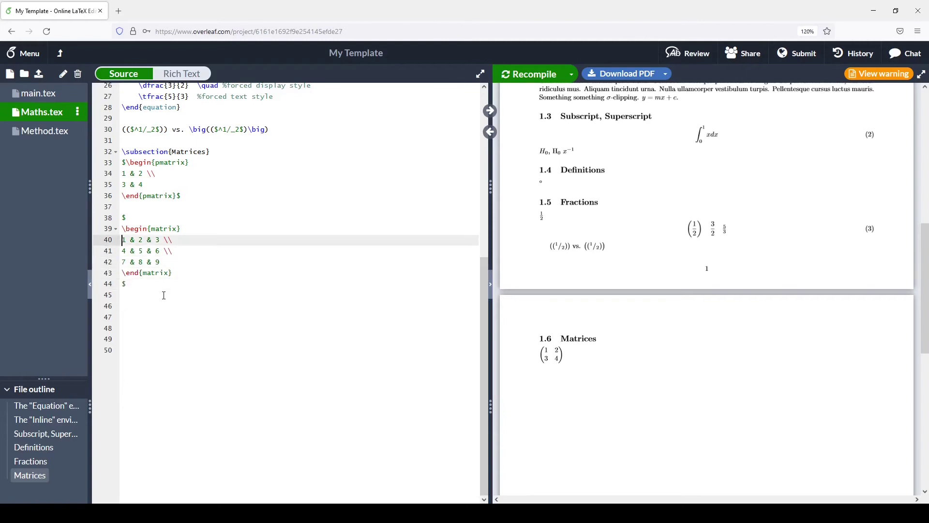
pyautogui.write('-')
pyautogui.press('Right')
pyautogui.press('Down')
pyautogui.press('Right')
pyautogui.write('-')
pyautogui.press('Down')
pyautogui.press('End')
pyautogui.press('Left')
pyautogui.write('-')
pyautogui.hotkey('ctrl', 's')
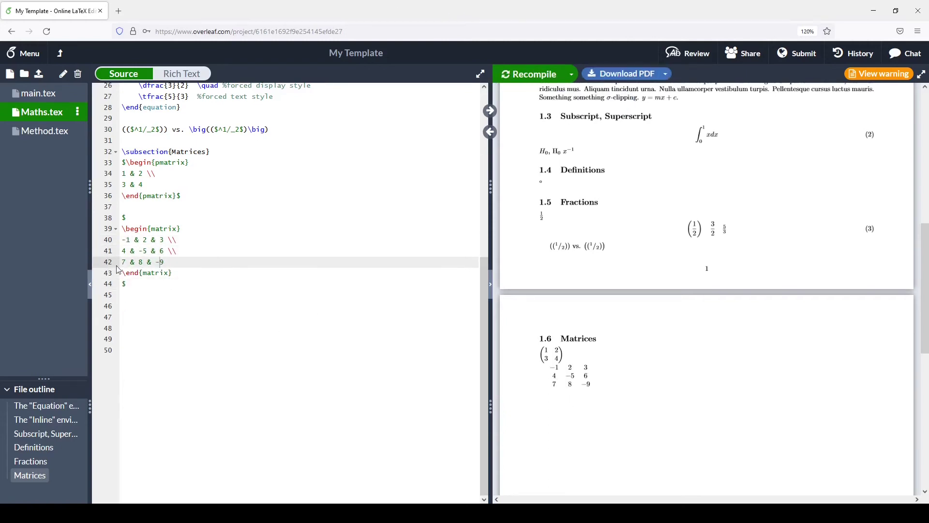
# - Copy the matrix block and paste it after an '=' on a new line
pyautogui.moveTo(173, 273); pyautogui.dragTo(122, 228)
pyautogui.press('Right')
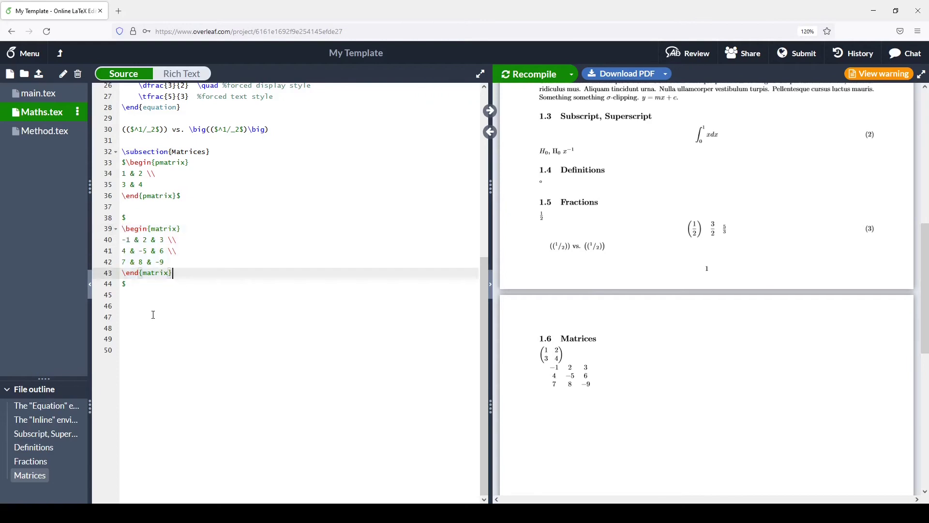
pyautogui.press('Return')
pyautogui.write('=')
pyautogui.press('Return')
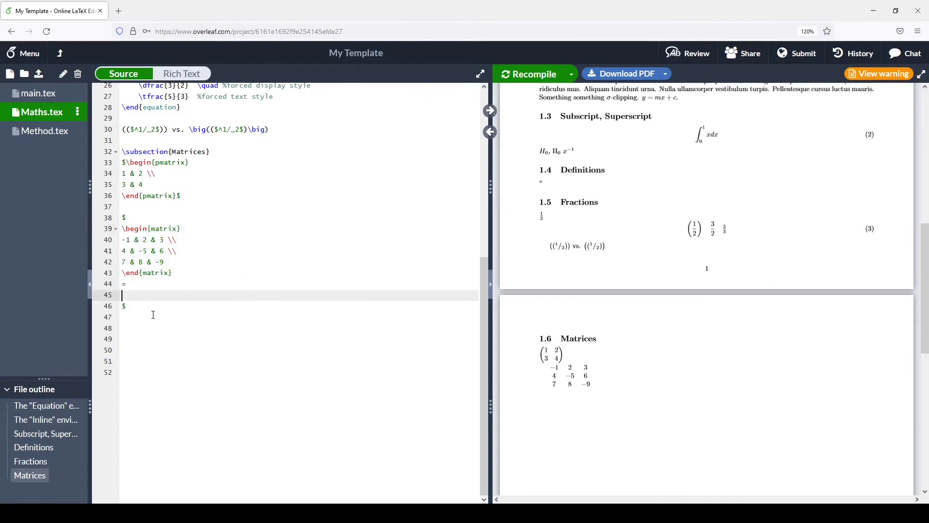
pyautogui.hotkey('ctrl', 'v')
# - Turn the copy into a right-aligned matrix* environment with the [r] option
pyautogui.press('Up')
pyautogui.press('Up')
pyautogui.press('Up')
pyautogui.press('Up')
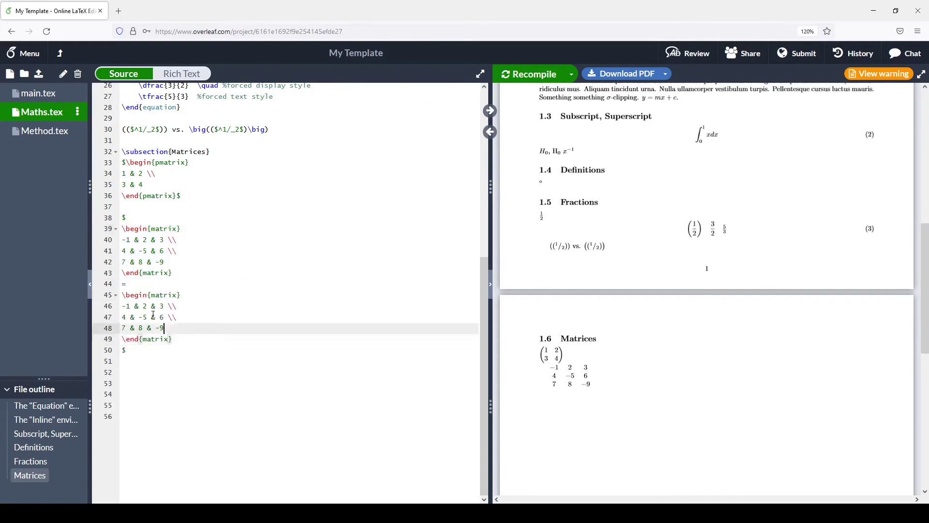
pyautogui.press('Right')
pyautogui.write('*')
pyautogui.press('Down')
pyautogui.press('Down')
pyautogui.press('Down')
pyautogui.press('Down')
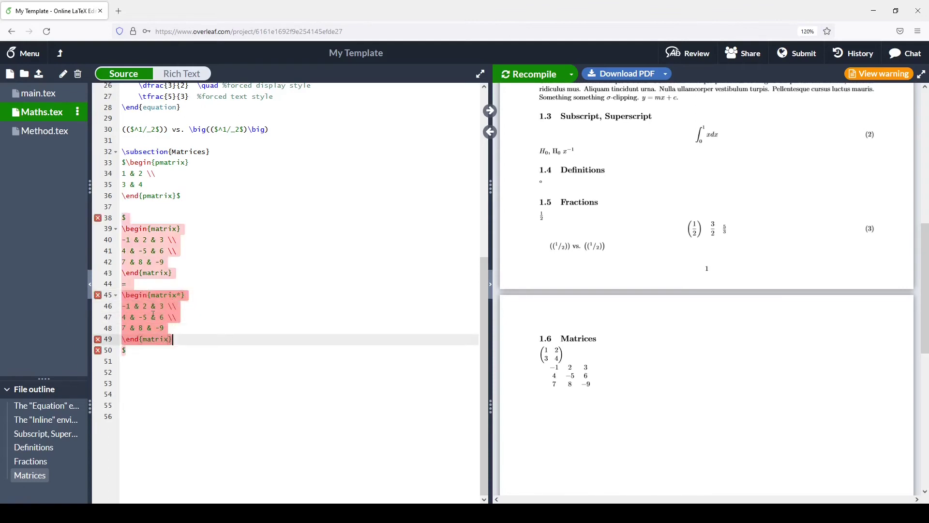
pyautogui.press('Right')
pyautogui.write('*')
pyautogui.press('Up')
pyautogui.press('Up')
pyautogui.press('Up')
pyautogui.press('Up')
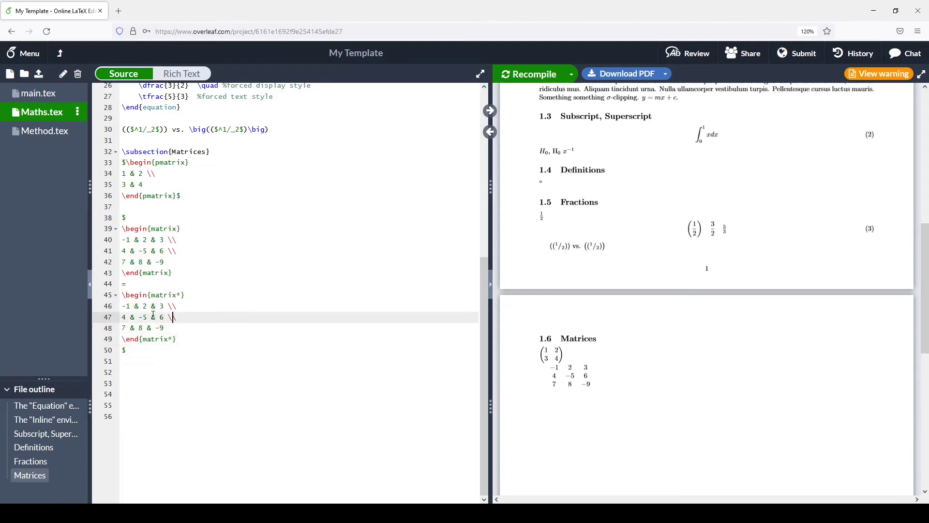
pyautogui.press('End')
pyautogui.write('[]')
pyautogui.write('r')
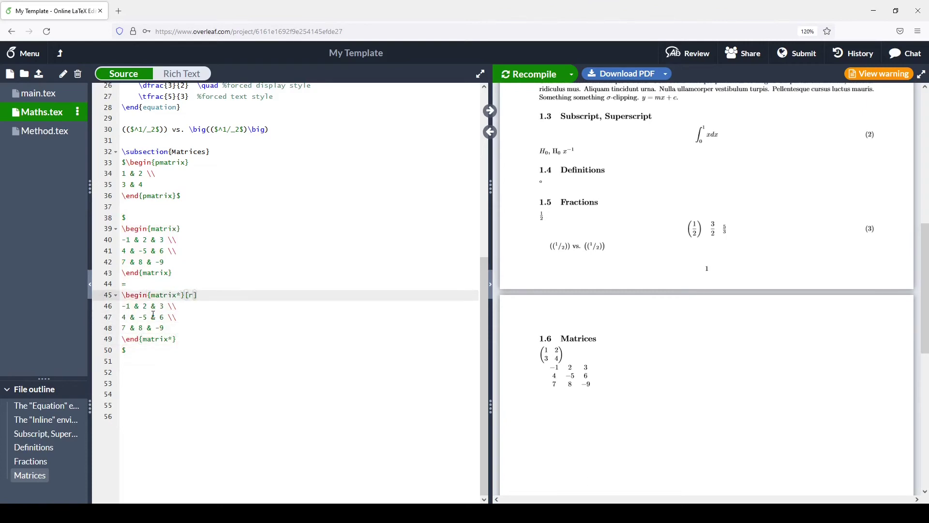
# - Recompile to show both matrices joined by '=', then place the cursor on the empty line below
pyautogui.click(534, 76)
pyautogui.click(158, 364)
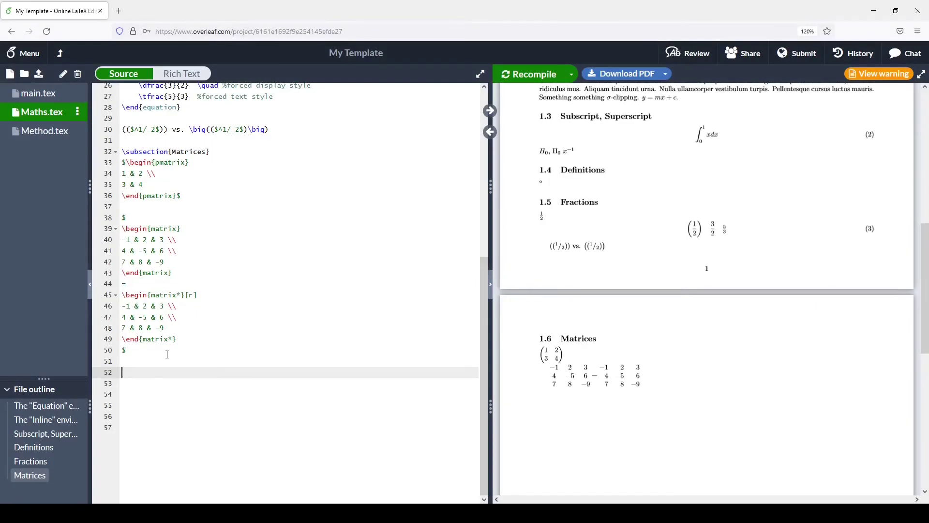
# - Start an align environment with E &= \frac{mc^2}{\sqrt{}}
pyautogui.write('\x08egin{')
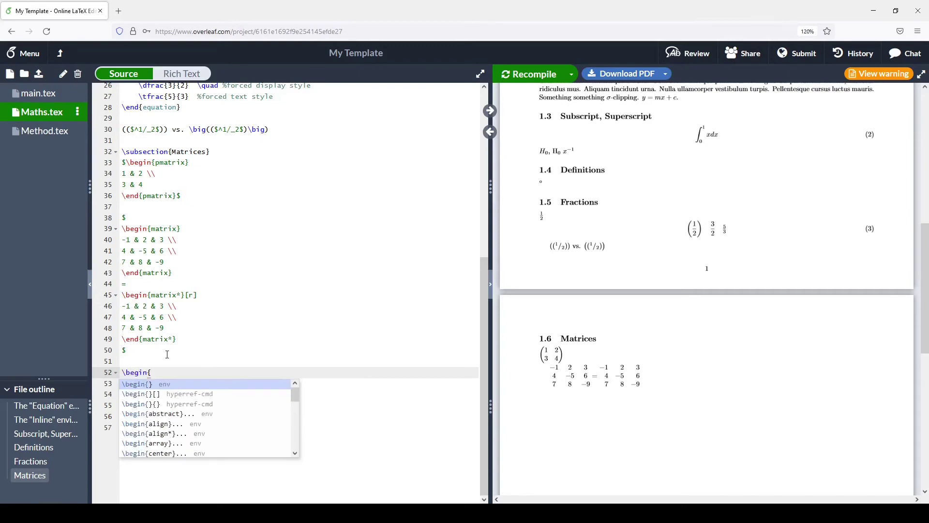
pyautogui.write('align')
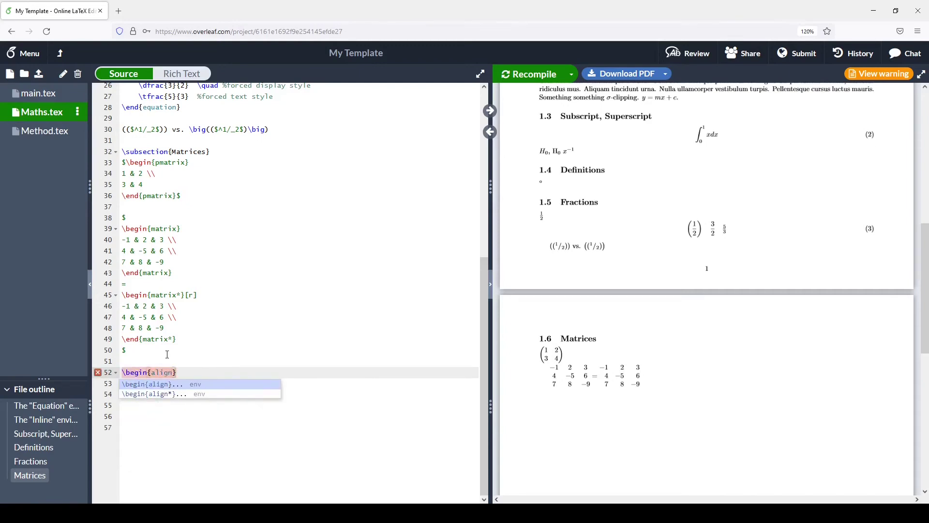
pyautogui.press('Return')
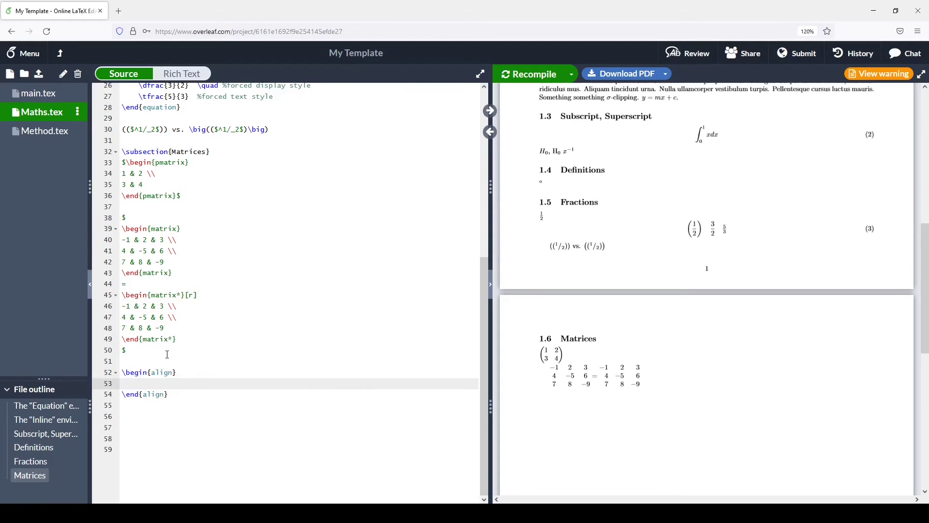
pyautogui.write('E =')
pyautogui.press('Left')
pyautogui.write('&= \\frac{}{')
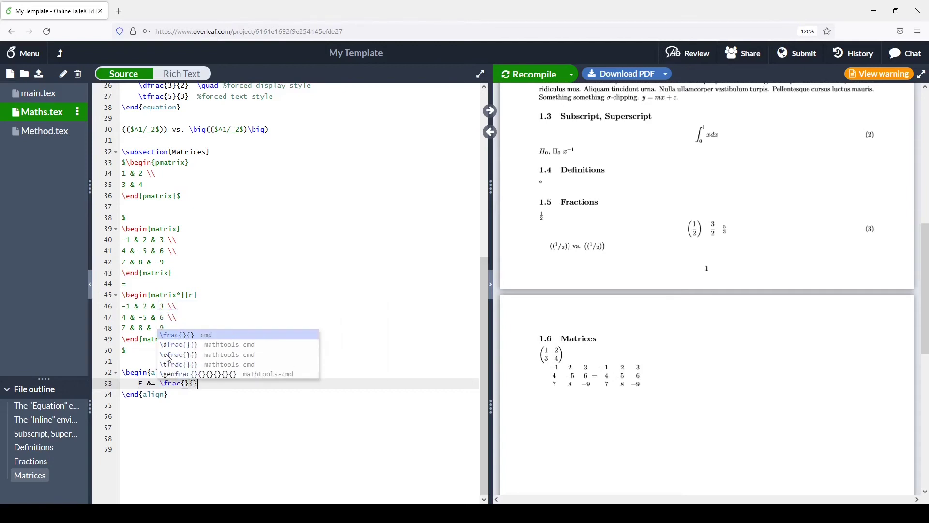
pyautogui.press('Left')
pyautogui.press('Left')
pyautogui.write('mc^')
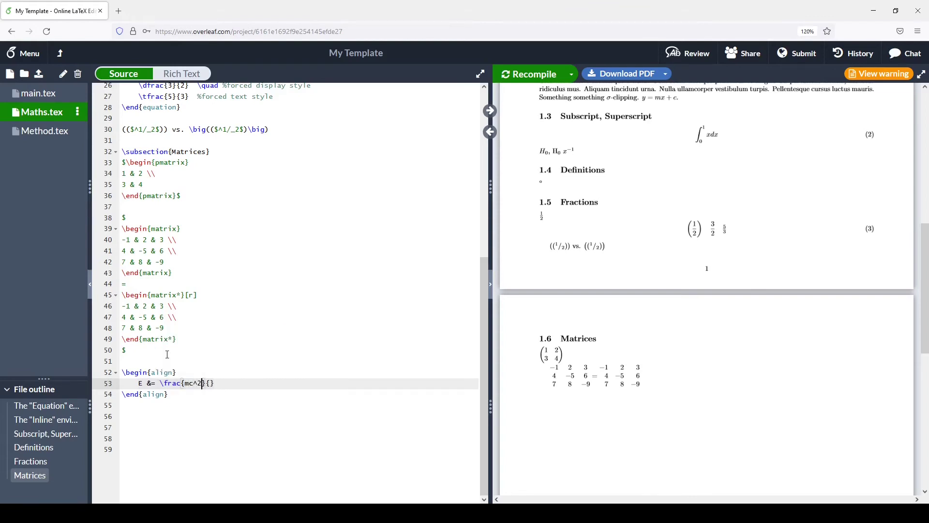
pyautogui.write('2}{\\sqrt')
pyautogui.write('{}')
pyautogui.press('Escape')
pyautogui.write('}')
pyautogui.press('Left')
pyautogui.press('Left')
# - Fill the square root with 1-\frac{v^2}{c^2} and end the line with \\
pyautogui.write('1-\x0crac{}{')
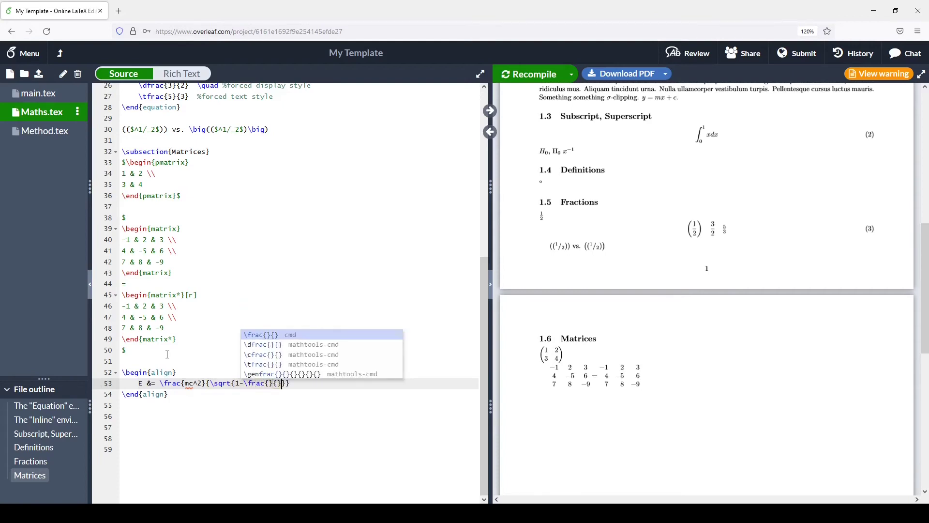
pyautogui.press('Left')
pyautogui.press('Left')
pyautogui.press('Left')
pyautogui.write('v^2')
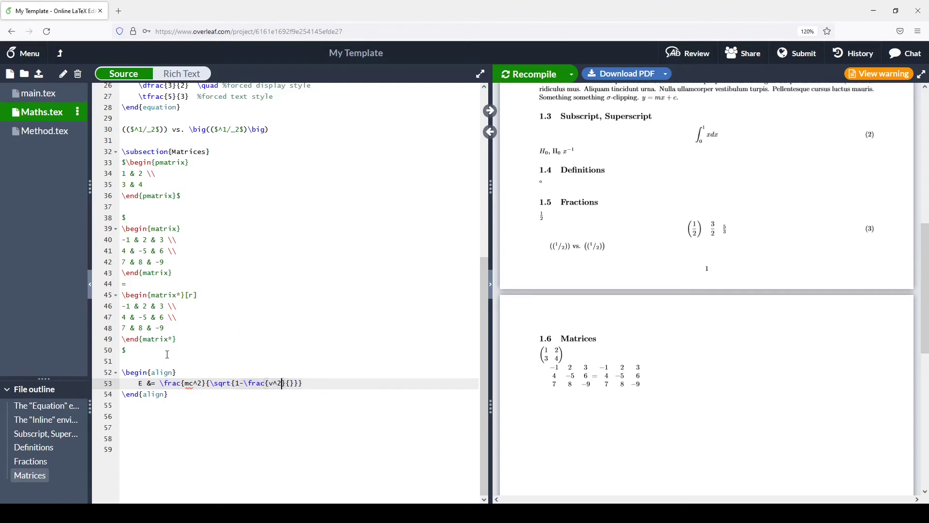
pyautogui.press('Right')
pyautogui.press('Right')
pyautogui.write('c^2')
pyautogui.press('End')
pyautogui.write('z')
pyautogui.press('BackSpace')
pyautogui.write('\\\\')
pyautogui.press('Left')
pyautogui.press('Left')
pyautogui.press('End')
# - Add the second aligned line &= \gamma mc^2 and recompile
pyautogui.press('Return')
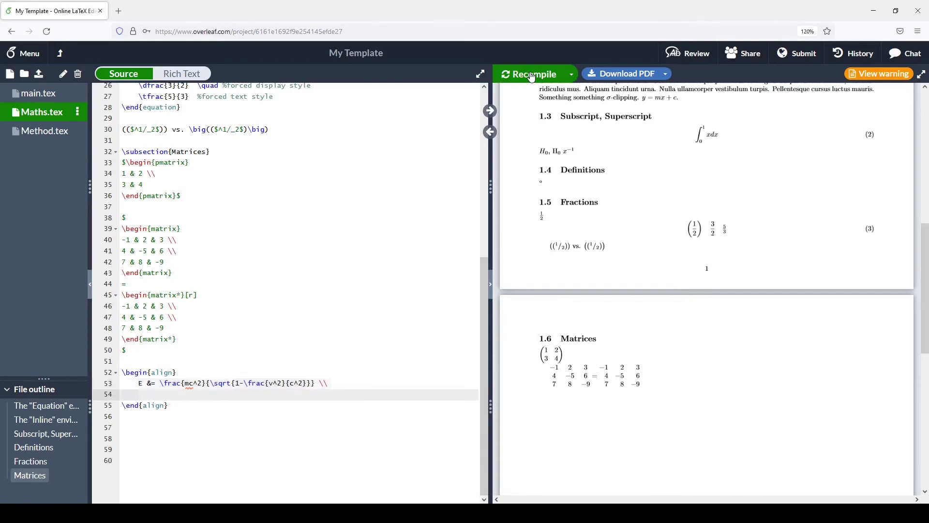
pyautogui.write('&=')
pyautogui.press('End')
pyautogui.write('\\')
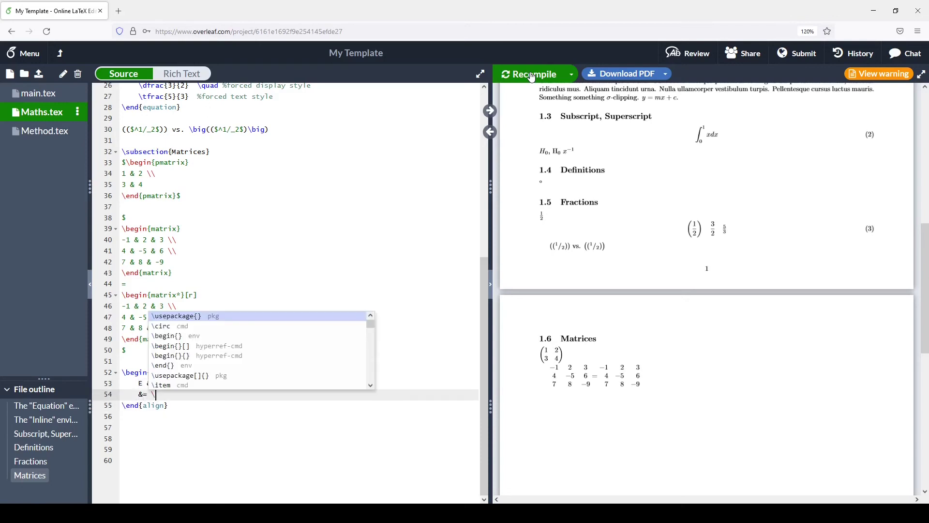
pyautogui.write('gamma mc^2')
pyautogui.click(519, 74)
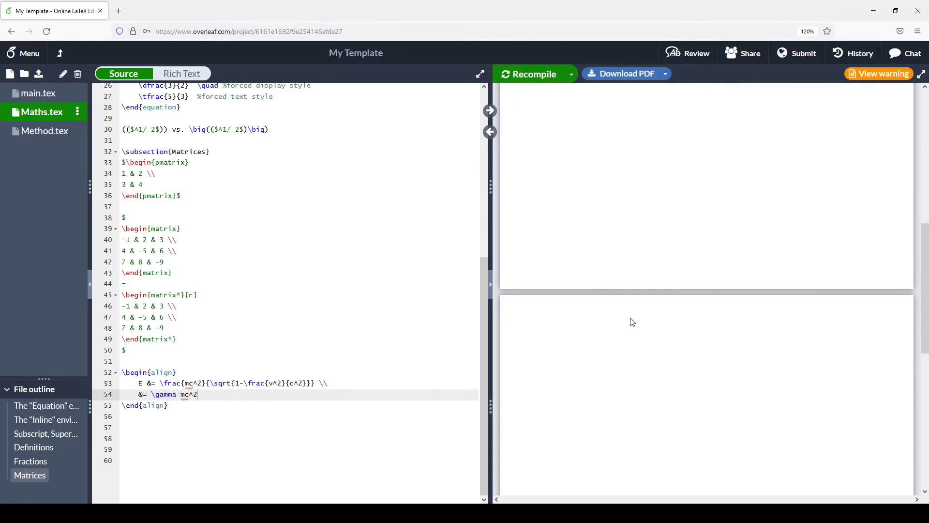
# - Try changing the environment to align* at both its begin and end lines
pyautogui.scroll(-4, 631, 313)
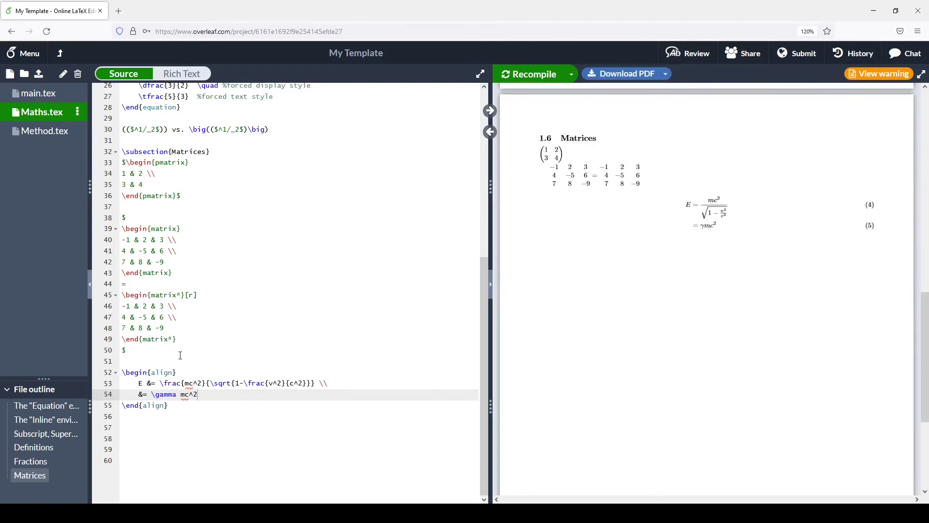
pyautogui.click(174, 372)
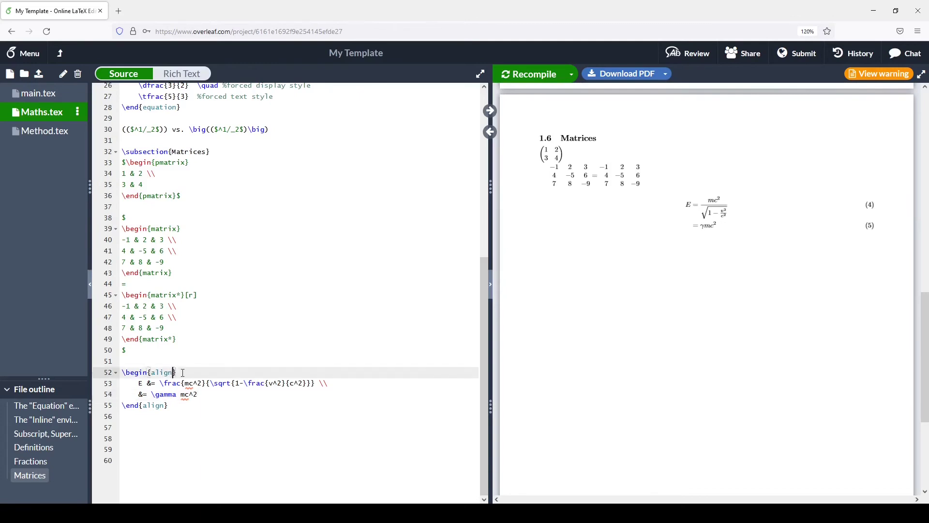
pyautogui.write('*')
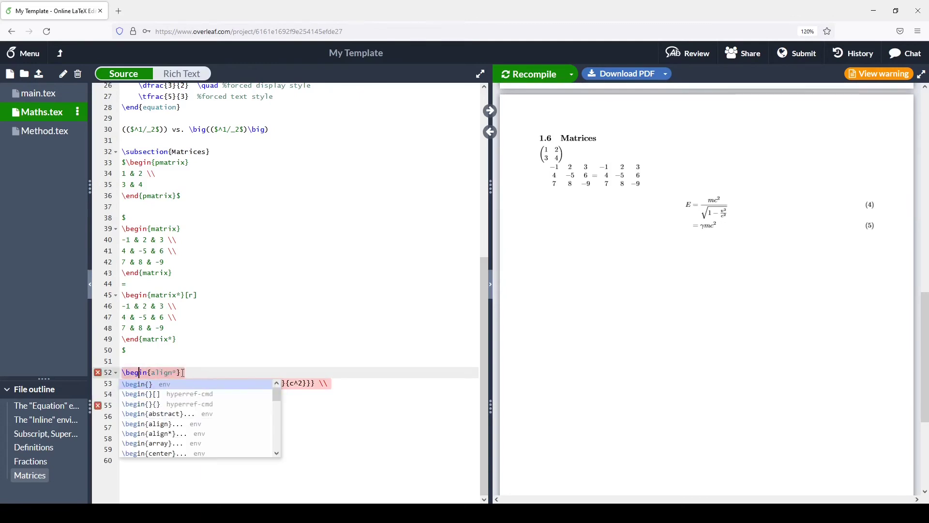
pyautogui.press('Escape')
pyautogui.press('Up')
pyautogui.press('Down')
pyautogui.press('Down')
pyautogui.press('Down')
pyautogui.press('Down')
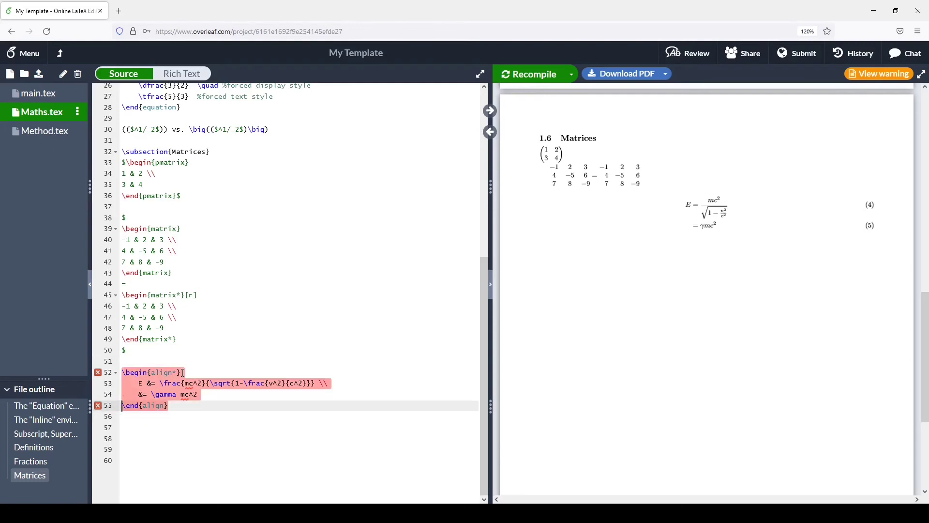
pyautogui.press('End')
pyautogui.press('Left')
pyautogui.write('*')
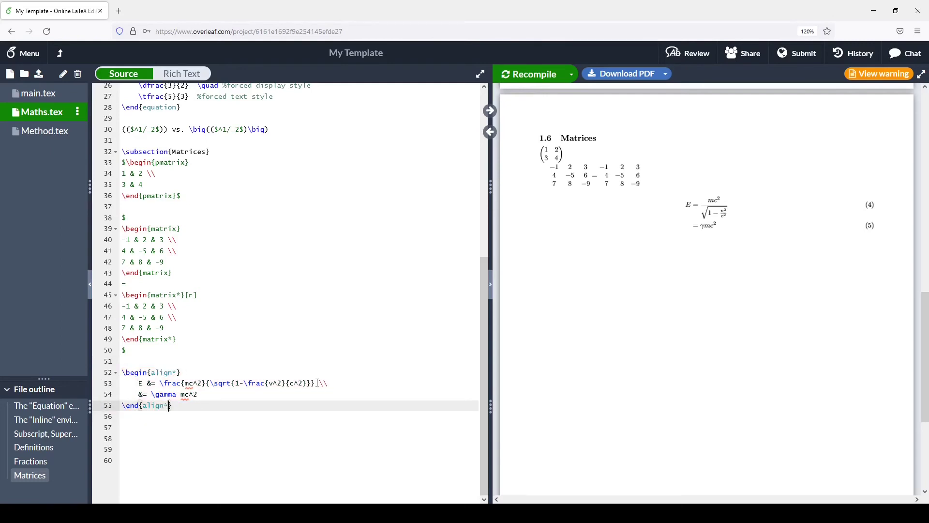
# - Add \nonumber to the end of the first equation line
pyautogui.press('Up')
pyautogui.press('Up')
pyautogui.press('End')
pyautogui.press('Left')
pyautogui.press('Left')
pyautogui.press('Left')
pyautogui.write('onumber')
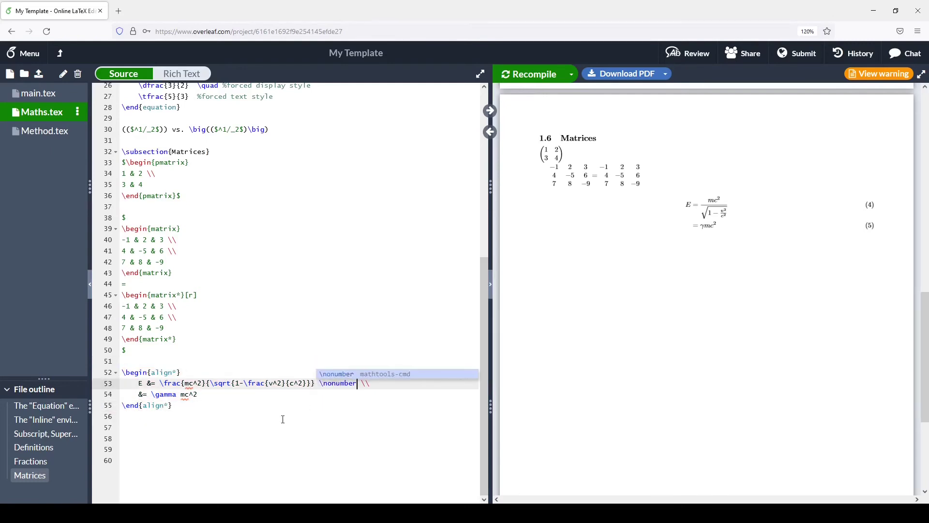
# - Remove both stars to restore the numbered align environment, then recompile
pyautogui.click(227, 426)
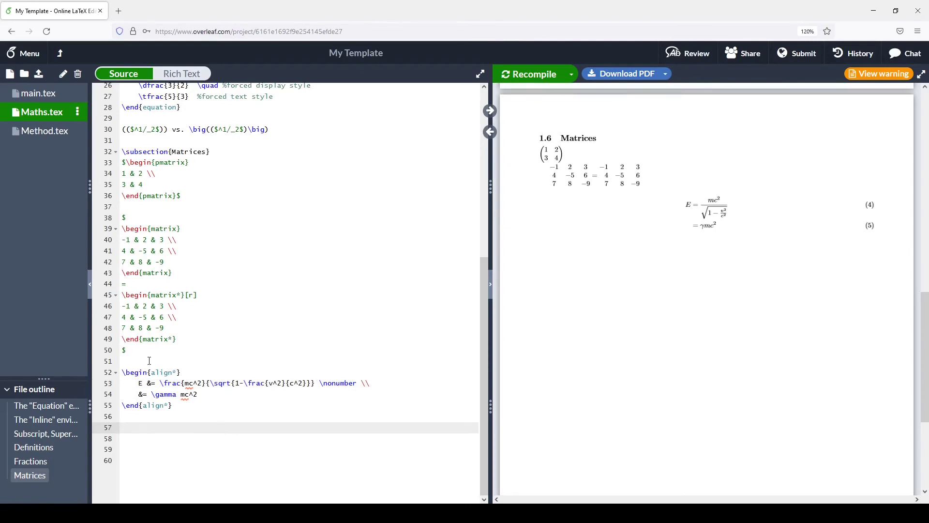
pyautogui.press('Up')
pyautogui.press('Up')
pyautogui.press('Up')
pyautogui.press('Up')
pyautogui.press('Up')
pyautogui.press('End')
pyautogui.press('Left')
pyautogui.press('BackSpace')
pyautogui.press('Down')
pyautogui.press('Down')
pyautogui.press('Down')
pyautogui.press('Left')
pyautogui.press('BackSpace')
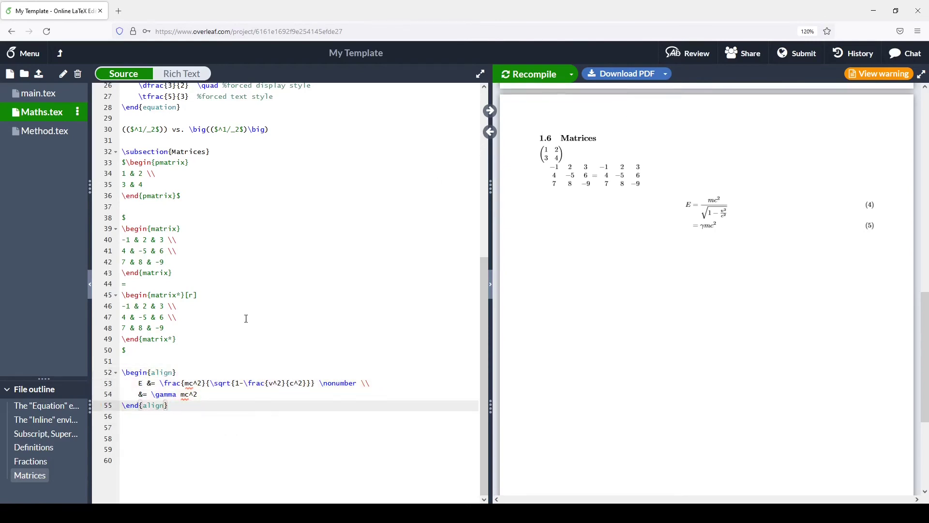
pyautogui.click(541, 73)
# - Start a new \subsection{F… heading below the equations
pyautogui.press('Return')
pyautogui.press('Return')
pyautogui.write('\\subsection{F')
pyautogui.scroll(-5, 240, 351)
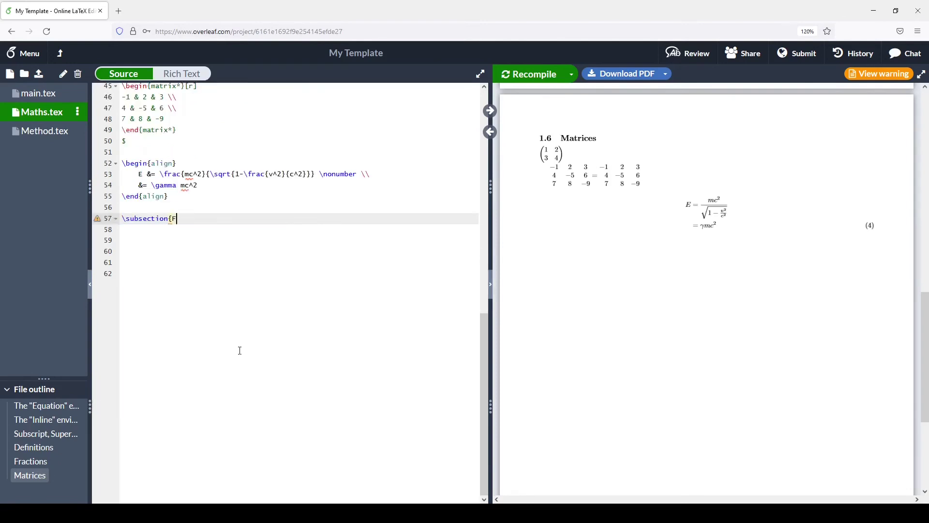
# - Title the subsection 'Formatting text' and add a 'something something text formatting' maths line
pyautogui.write('ormatting text}')
pyautogui.press('Return')
pyautogui.press('Return')
pyautogui.write('$something something text formatting$')
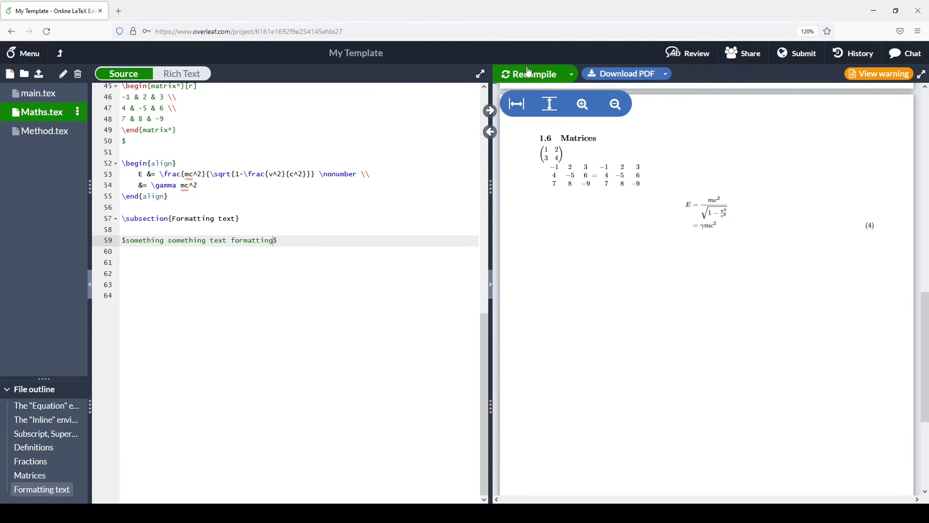
pyautogui.click(529, 73)
# - Close the text line's brace and end it with a \\ line break
pyautogui.click(124, 240)
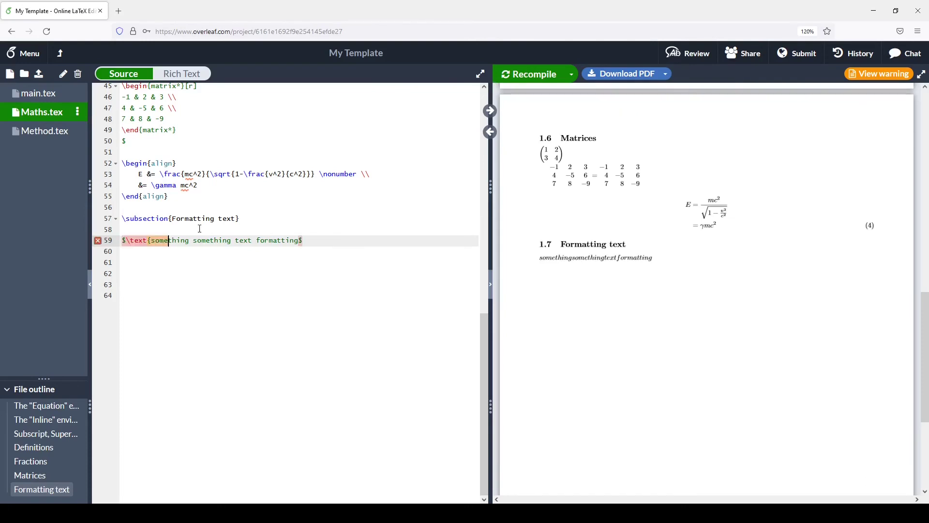
pyautogui.press('End')
pyautogui.press('Left')
pyautogui.write('}')
pyautogui.press('End')
pyautogui.write('\\\\')
# - Add the line $f(x) = x \, \mathrm{d}x$ \\ with an upright d
pyautogui.press('Return')
pyautogui.write('$f(x) = x dx')
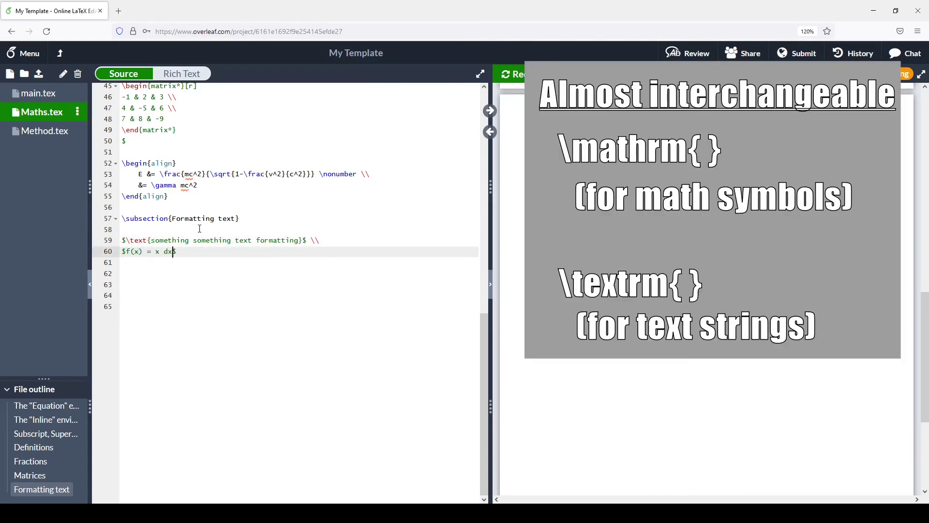
pyautogui.press('BackSpace')
pyautogui.press('BackSpace')
pyautogui.write('\\, \\mathrm{d}x')
pyautogui.press('End')
pyautogui.write('\\\\')
# - Add a $\mu m$ line and recompile
pyautogui.press('Return')
pyautogui.press('Up')
pyautogui.press('Down')
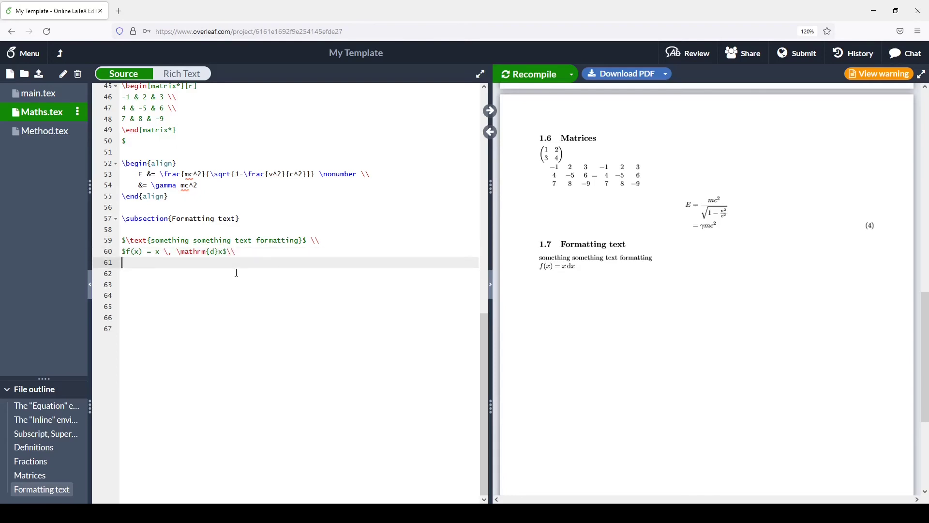
pyautogui.write('$\\mu')
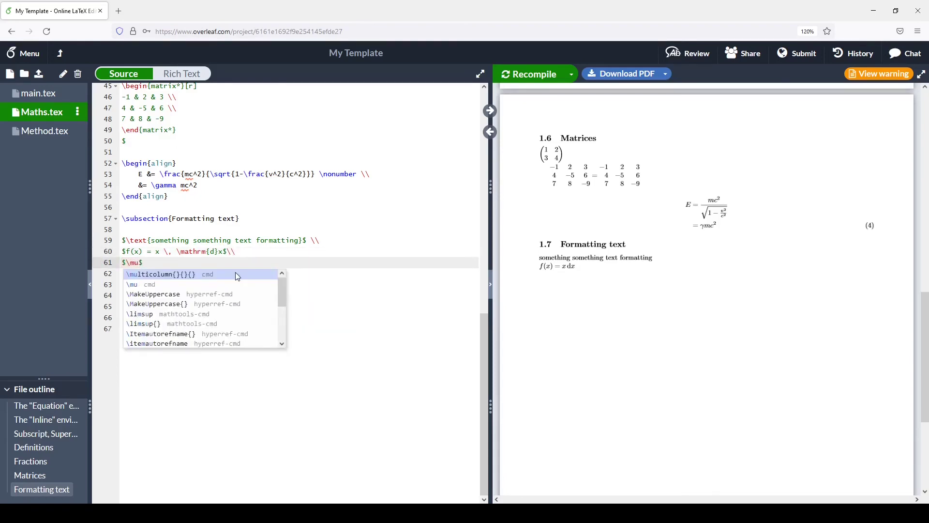
pyautogui.write(' m')
pyautogui.click(541, 77)
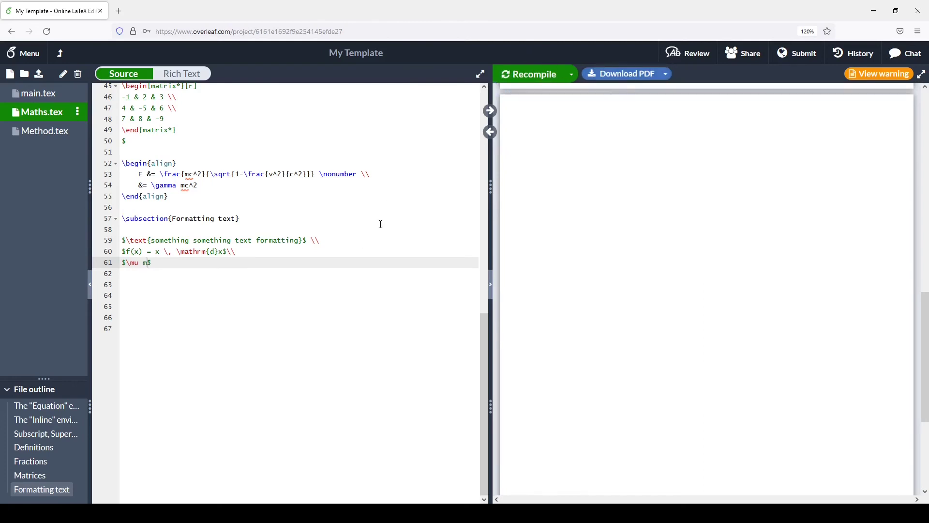
# - Add \usepackage{upgreek} to main.tex below the existing package lines
pyautogui.click(39, 94)
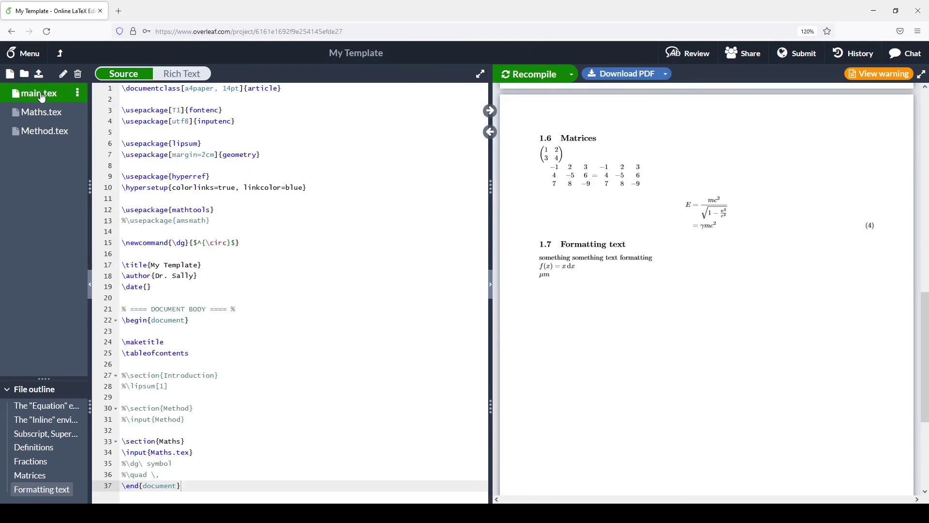
pyautogui.click(247, 221)
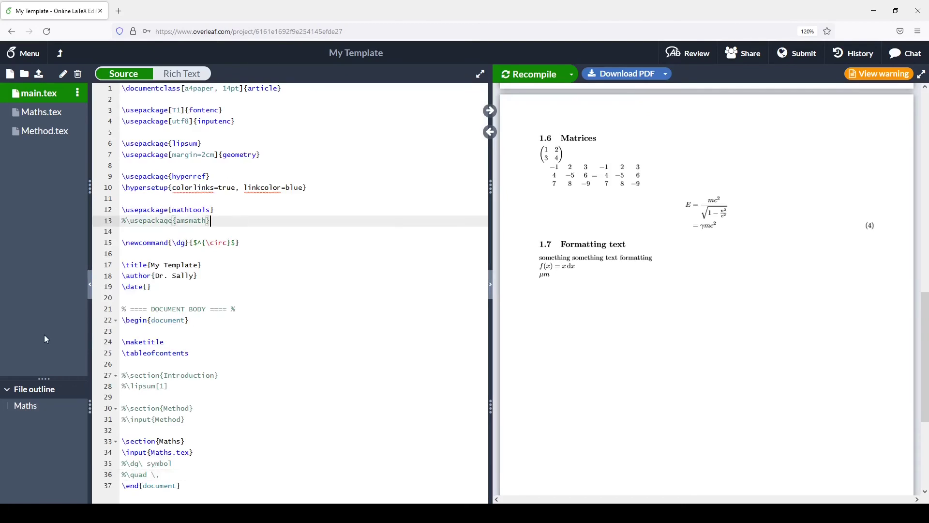
pyautogui.press('Return')
pyautogui.press('Return')
pyautogui.write('\\usepackage{upg')
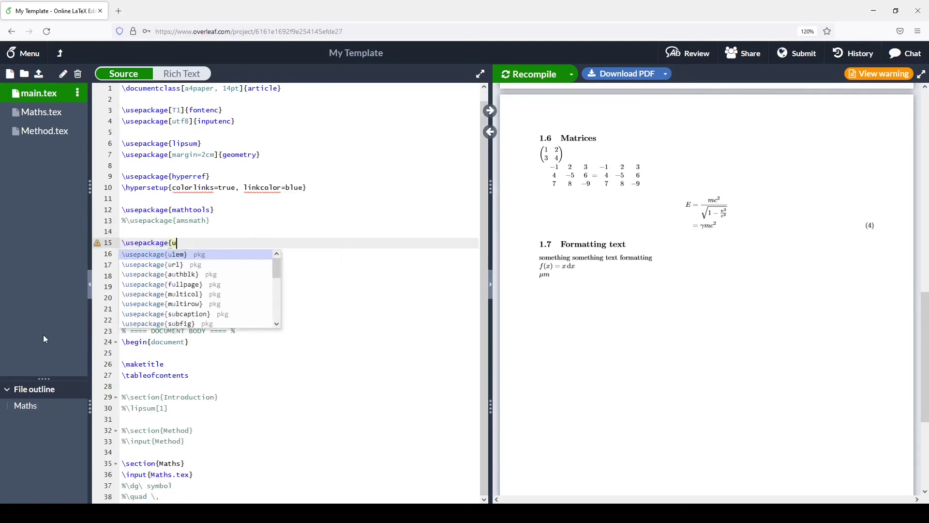
pyautogui.press('Return')
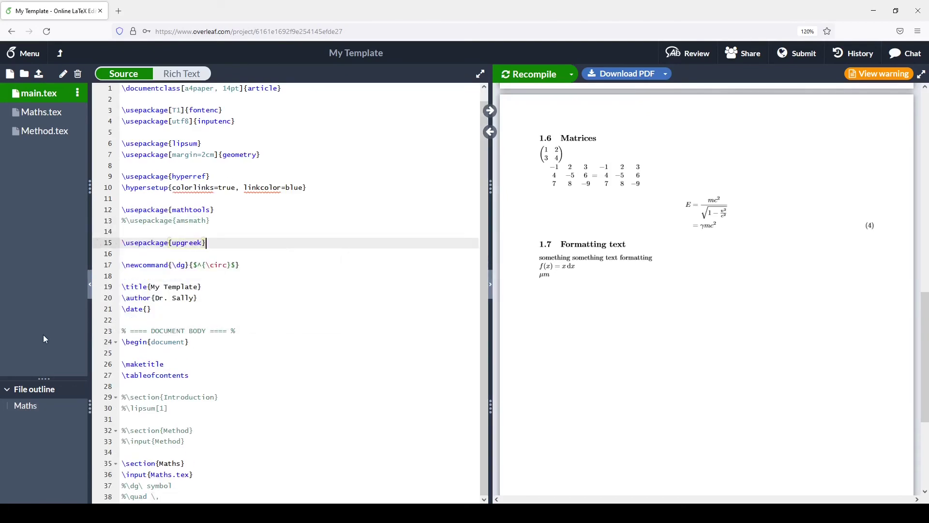
# - Change \mu to \upmu on line 61 of maths.tex and save to recompile
pyautogui.click(41, 112)
pyautogui.click(130, 265)
pyautogui.write('up')
pyautogui.click(372, 262)
pyautogui.hotkey('ctrl', 's')
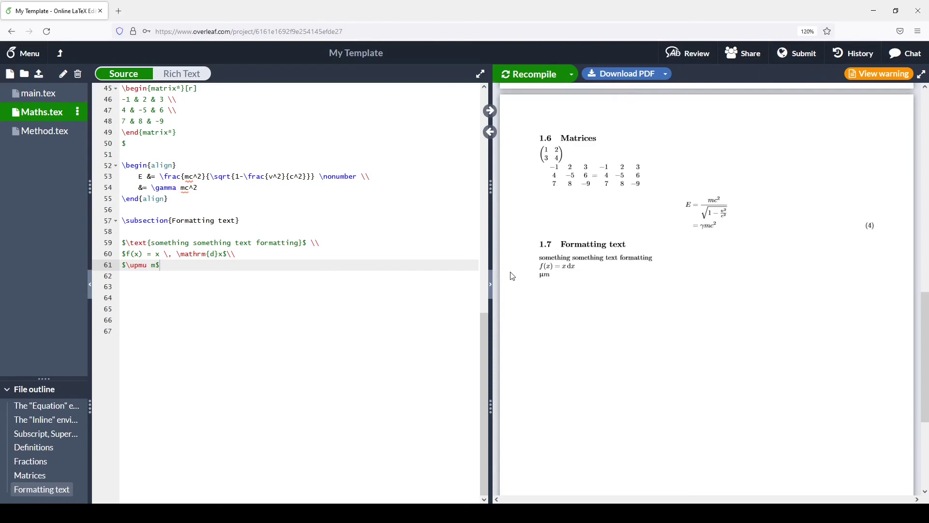
# - Change line 61 to $\upmu$m with the m outside the maths, then recompile
pyautogui.click(149, 265)
pyautogui.write('$')
pyautogui.press('End')
pyautogui.press('BackSpace')
pyautogui.press('Left')
pyautogui.press('BackSpace')
pyautogui.hotkey('ctrl', 's')
# - Add a new line 62 reading 'make it bold!' wrapped in dollar signs
pyautogui.press('End')
pyautogui.press('Return')
pyautogui.write('make it bold!')
pyautogui.press('Home')
pyautogui.press('Right')
pyautogui.press('Left')
pyautogui.write('$')
pyautogui.press('End')
pyautogui.write('$')
pyautogui.press('Home')
pyautogui.press('Right')
# - Wrap the text in \textbf{}, recompile, and remove 'text' from the command
pyautogui.write('\\')
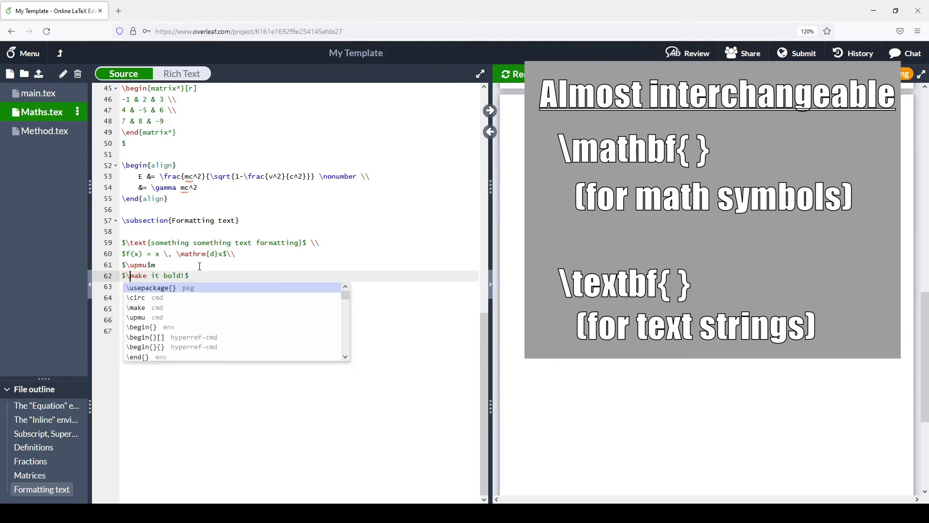
pyautogui.write('textbf{')
pyautogui.press('End')
pyautogui.press('Left')
pyautogui.write('}')
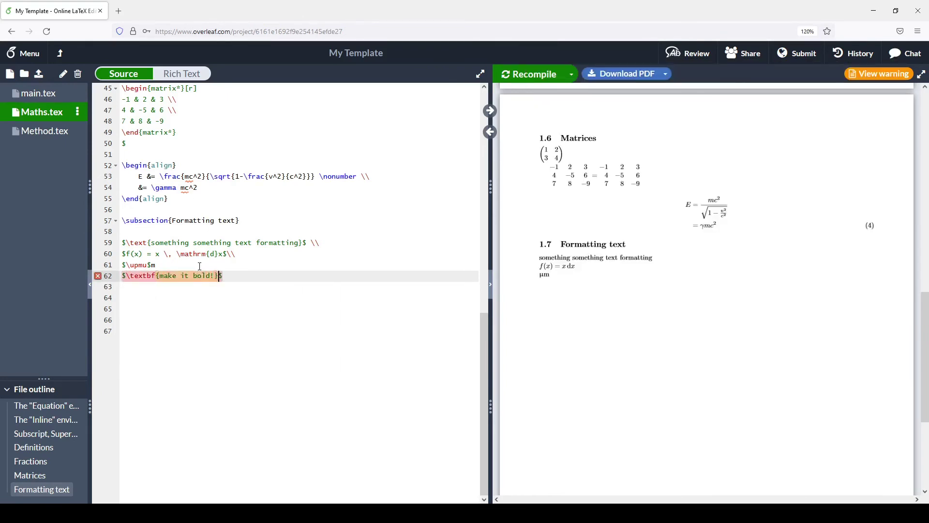
pyautogui.hotkey('ctrl', 's')
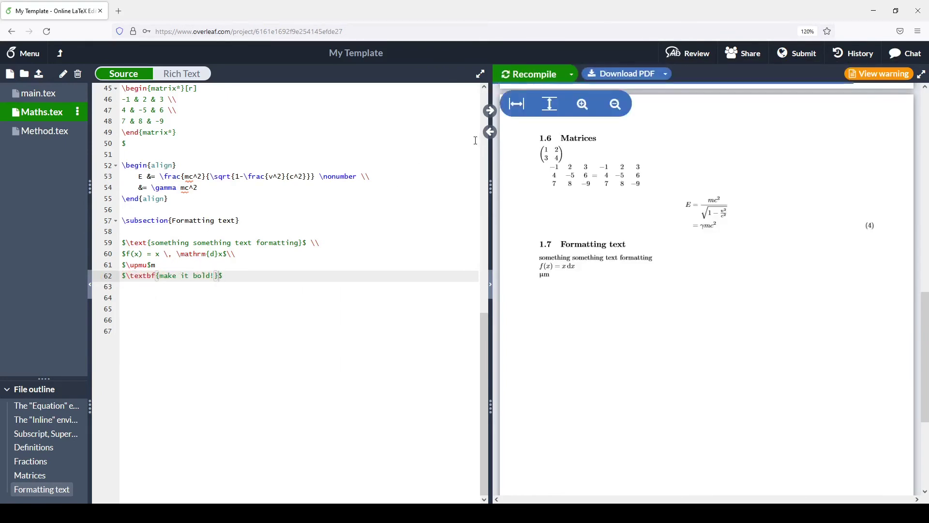
pyautogui.click(143, 276)
pyautogui.press('BackSpace')
pyautogui.press('BackSpace')
pyautogui.press('BackSpace')
pyautogui.press('BackSpace')
# - Complete \mathbf on line 62, recompile, and begin line 67 with i\hbar and \frac{}{}
pyautogui.write('math')
pyautogui.click(543, 83)
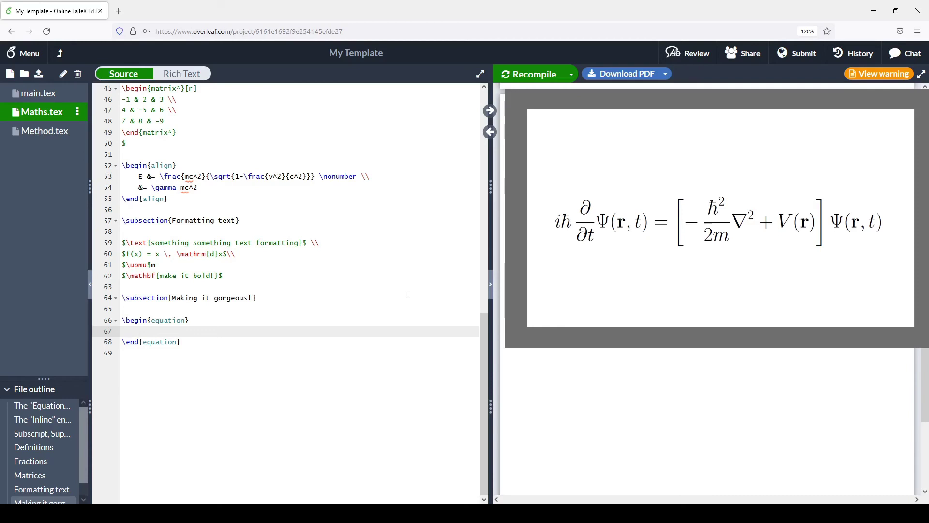
pyautogui.write('rac{}{}')
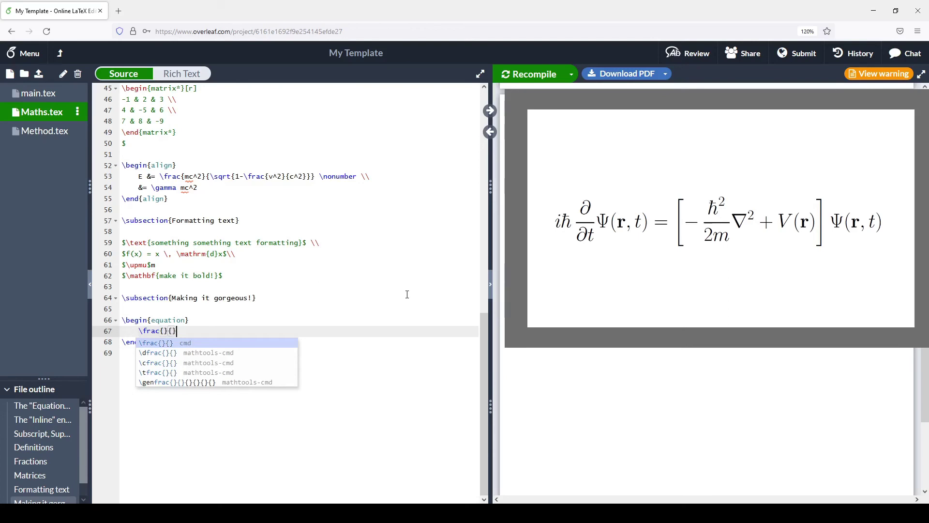
pyautogui.press('Left')
pyautogui.press('Left')
pyautogui.press('Left')
pyautogui.press('Home')
pyautogui.press('Home')
pyautogui.press('Home')
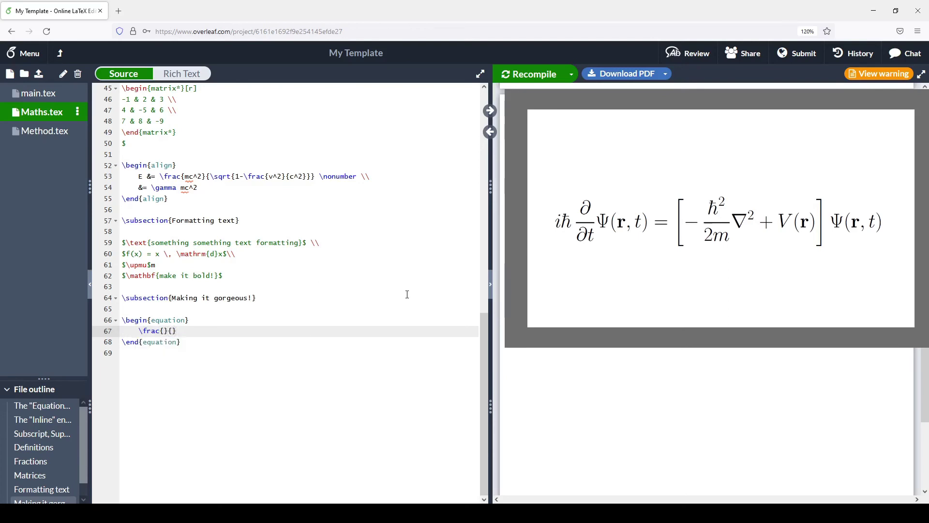
pyautogui.write('i\\hb')
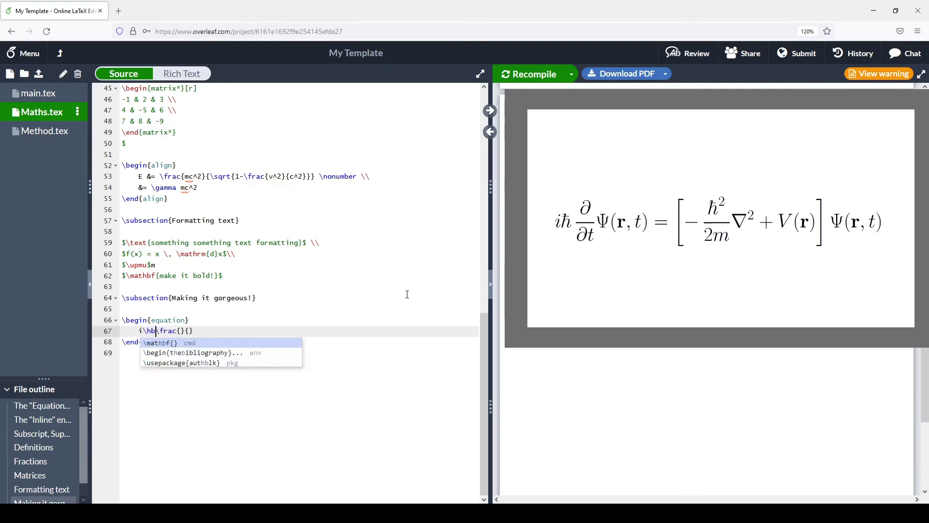
pyautogui.write('ar')
# - Add \Psi(\mathbf{r}, t) after the fraction, with r in math bold
pyautogui.press('Right')
pyautogui.press('Right')
pyautogui.press('Right')
pyautogui.press('Right')
pyautogui.press('Right')
pyautogui.press('Right')
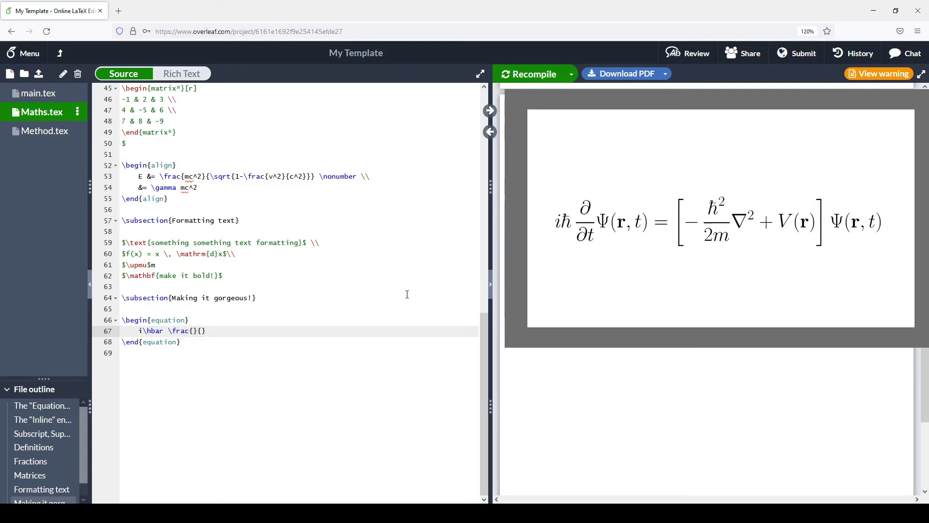
pyautogui.write('\\')
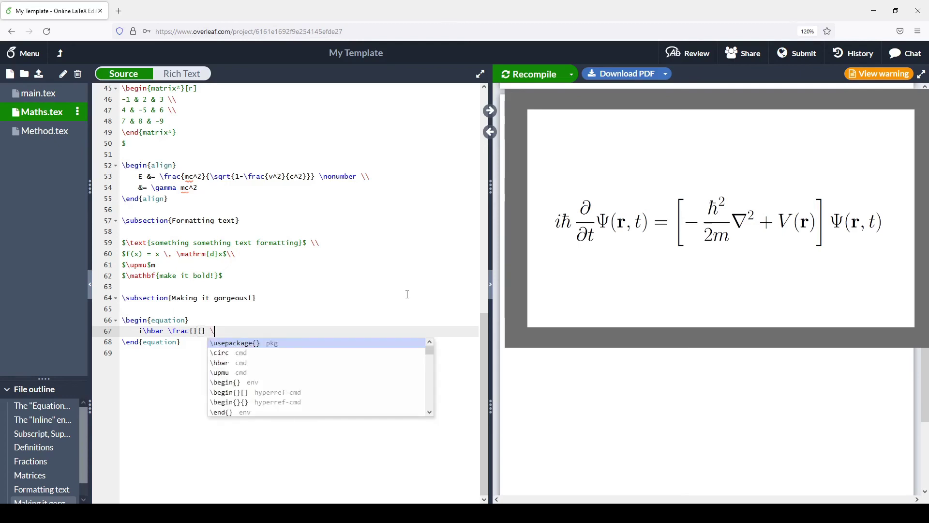
pyautogui.write('Psi')
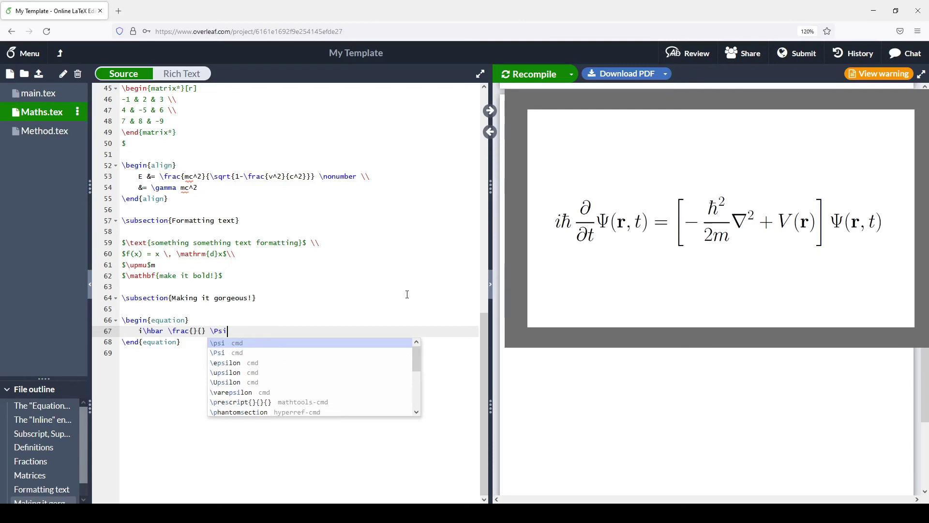
pyautogui.write('()')
pyautogui.press('Left')
pyautogui.write('r, t')
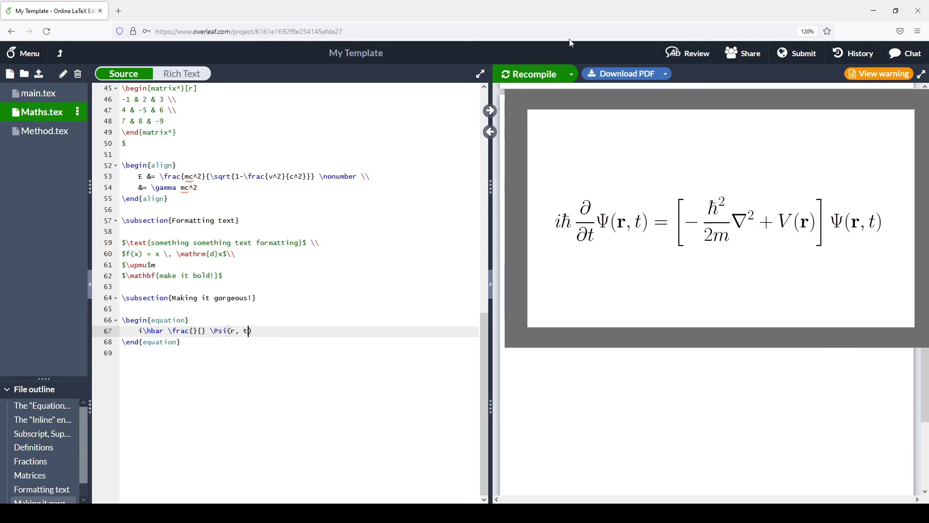
pyautogui.press('Left')
pyautogui.press('Left')
pyautogui.write('\\m')
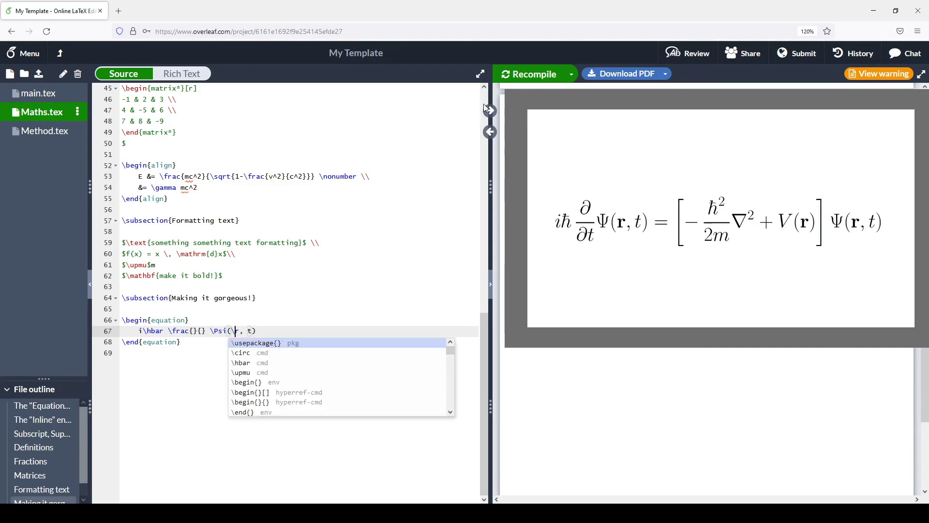
pyautogui.write('a')
pyautogui.write('thb')
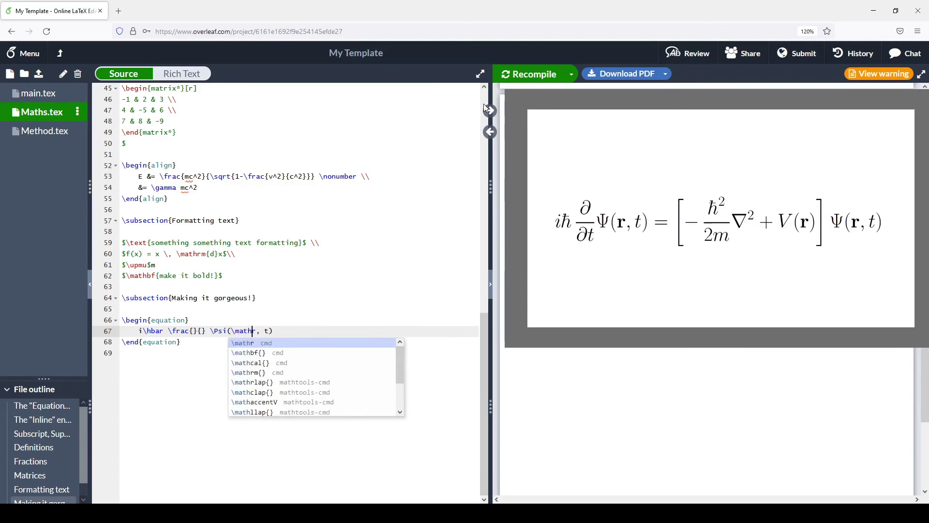
pyautogui.press('Return')
pyautogui.write('}')
# - Fill the fraction with \partial over \partial t and locate the line in the PDF
pyautogui.press('Left')
pyautogui.press('Left')
pyautogui.press('Left')
pyautogui.press('Left')
pyautogui.press('Left')
pyautogui.press('Left')
pyautogui.press('Left')
pyautogui.press('Left')
pyautogui.press('Left')
pyautogui.press('Left')
pyautogui.press('Left')
pyautogui.press('Left')
pyautogui.press('Left')
pyautogui.press('Left')
pyautogui.press('Left')
pyautogui.press('Left')
pyautogui.press('Left')
pyautogui.press('Left')
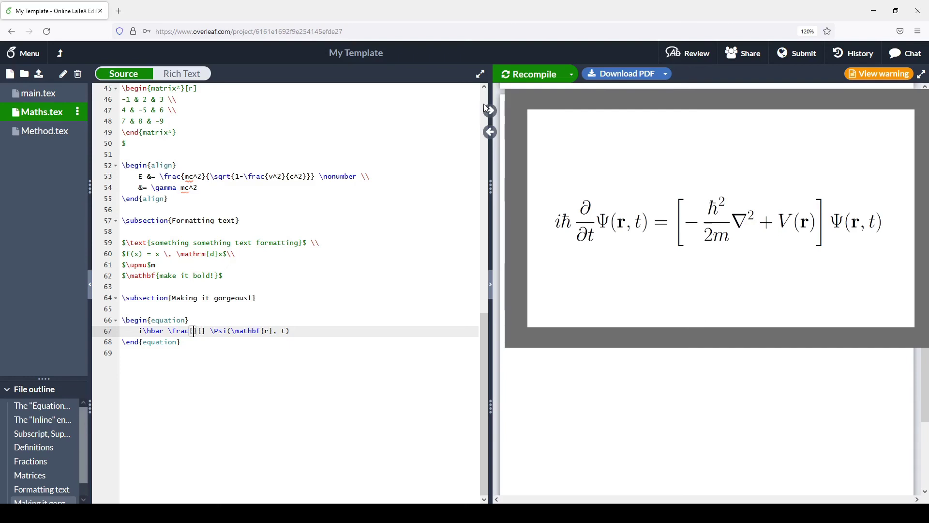
pyautogui.write('\\partial')
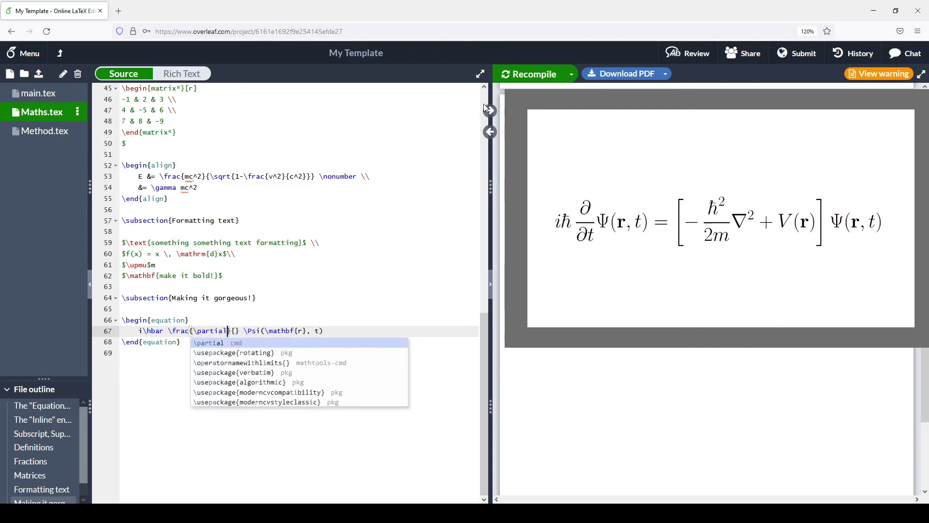
pyautogui.press('Right')
pyautogui.press('Right')
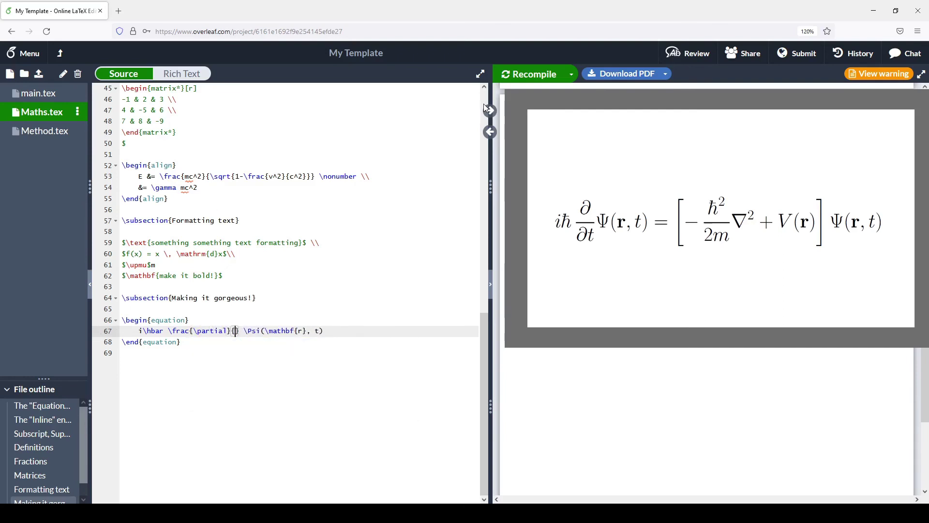
pyautogui.write('\\partial ')
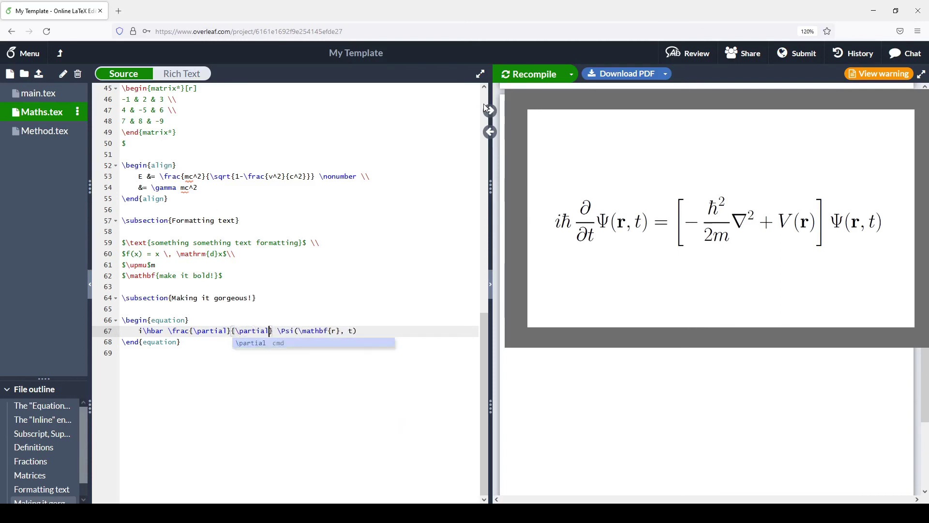
pyautogui.write('t')
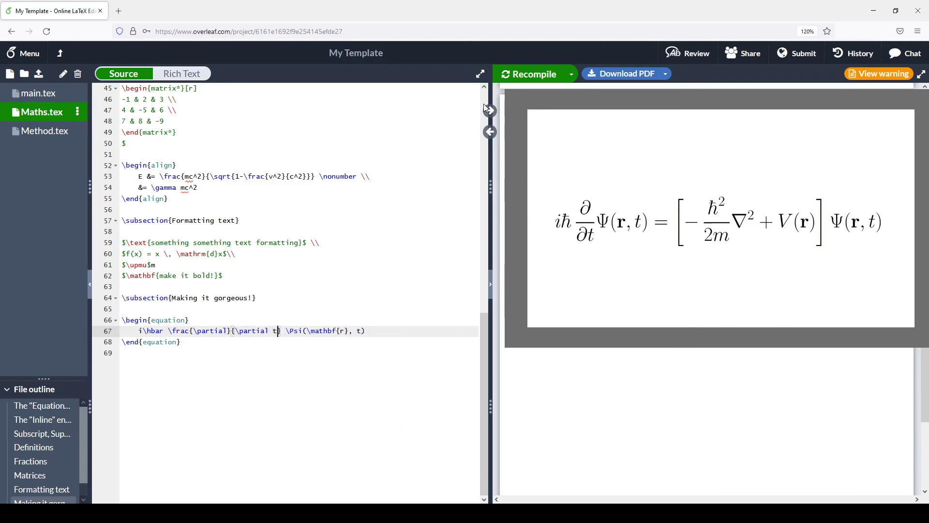
pyautogui.click(489, 109)
# - End the left side with '=' and start a new line holding empty square brackets
pyautogui.press('End')
pyautogui.write('=')
pyautogui.press('Return')
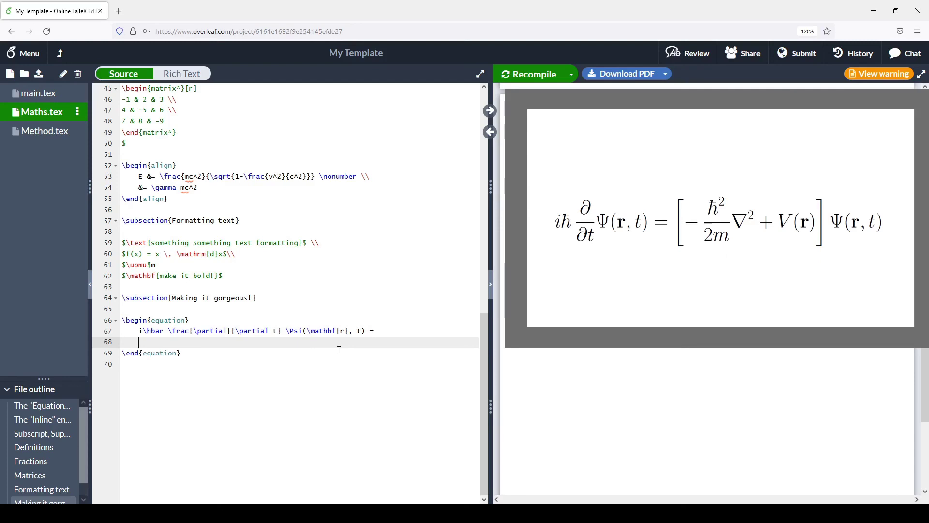
pyautogui.write('[]')
# - Copy \Psi(\mathbf{r}, t) and paste it onto its own line below the brackets
pyautogui.moveTo(373, 330); pyautogui.dragTo(287, 332)
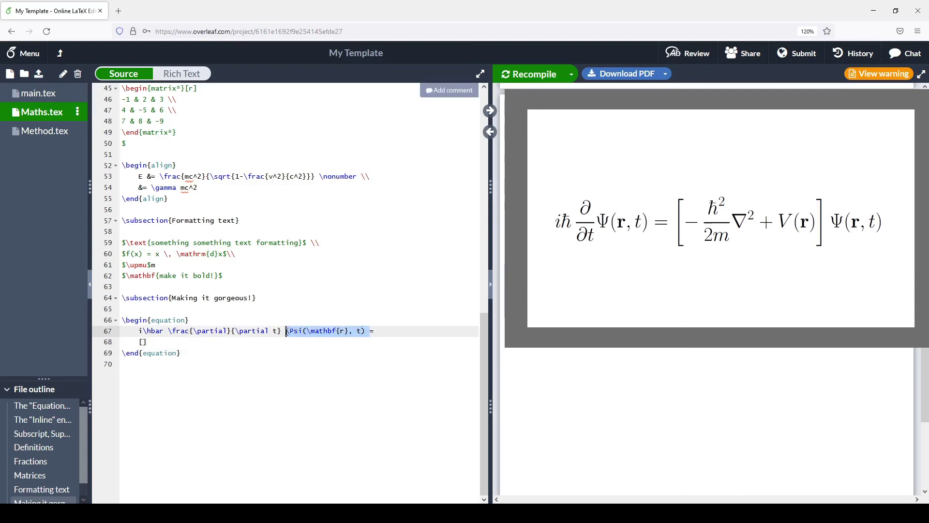
pyautogui.hotkey('ctrl', 'c')
pyautogui.click(217, 341)
pyautogui.hotkey('ctrl', 'v')
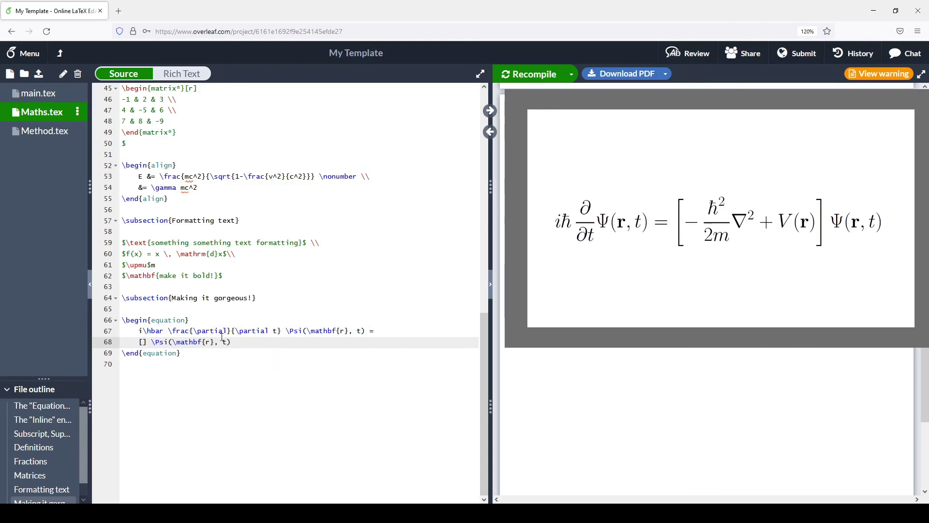
pyautogui.click(152, 341)
pyautogui.press('BackSpace')
pyautogui.press('Return')
pyautogui.press('Up')
pyautogui.press('End')
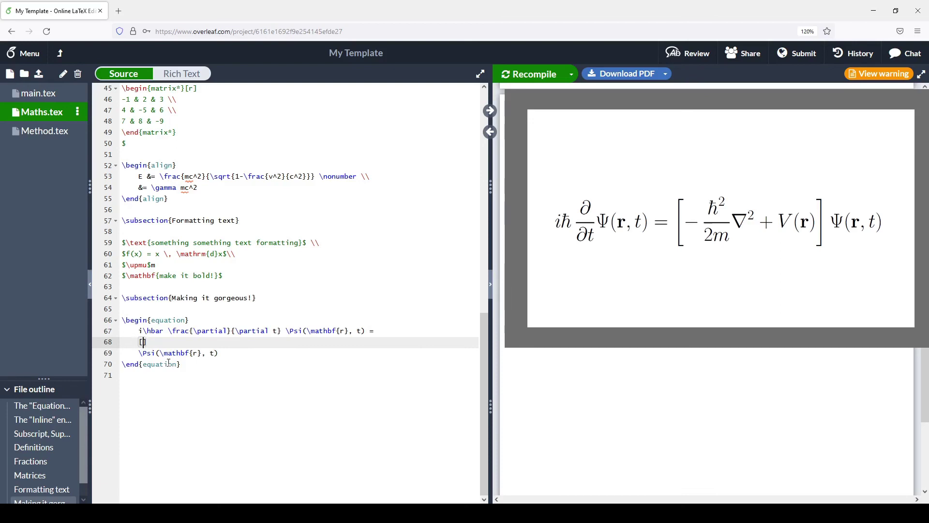
# - Fill the brackets with - \frac{\hbar^2}{2m} \nabla^2 + V( and begin \mathbf for r
pyautogui.write('rac{}{')
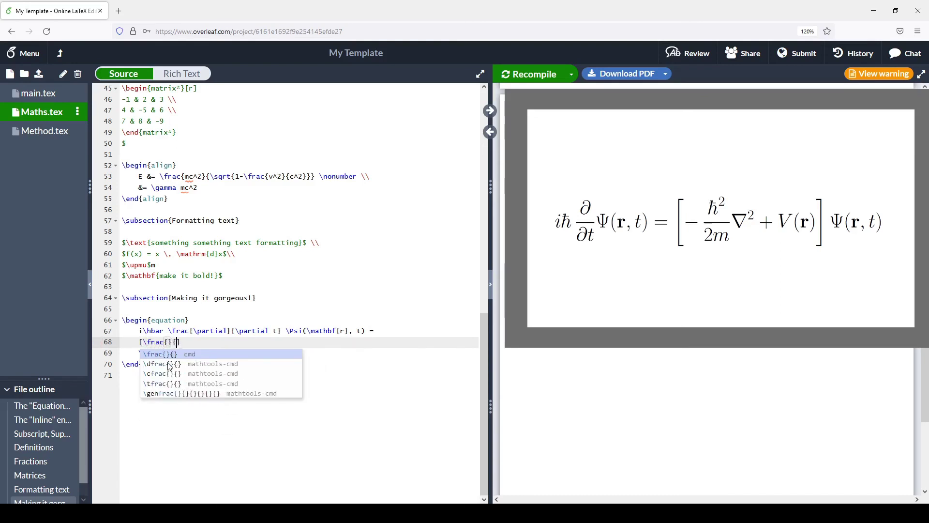
pyautogui.write('}')
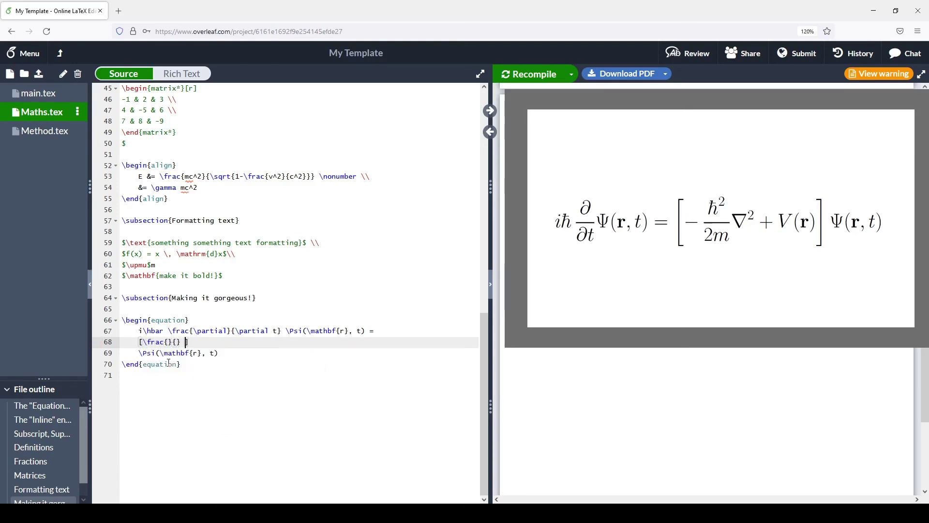
pyautogui.press('Left')
pyautogui.press('Left')
pyautogui.press('Left')
pyautogui.press('Left')
pyautogui.press('Left')
pyautogui.press('Left')
pyautogui.press('Left')
pyautogui.write('-')
pyautogui.press('Right')
pyautogui.press('Right')
pyautogui.press('Right')
pyautogui.press('Right')
pyautogui.press('Right')
pyautogui.press('Right')
pyautogui.press('Right')
pyautogui.write('\\hbar')
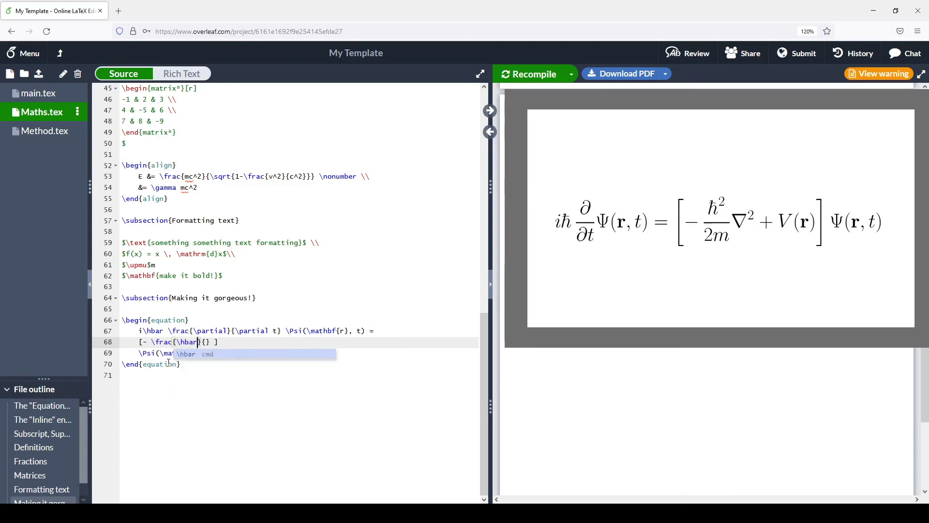
pyautogui.write('^2')
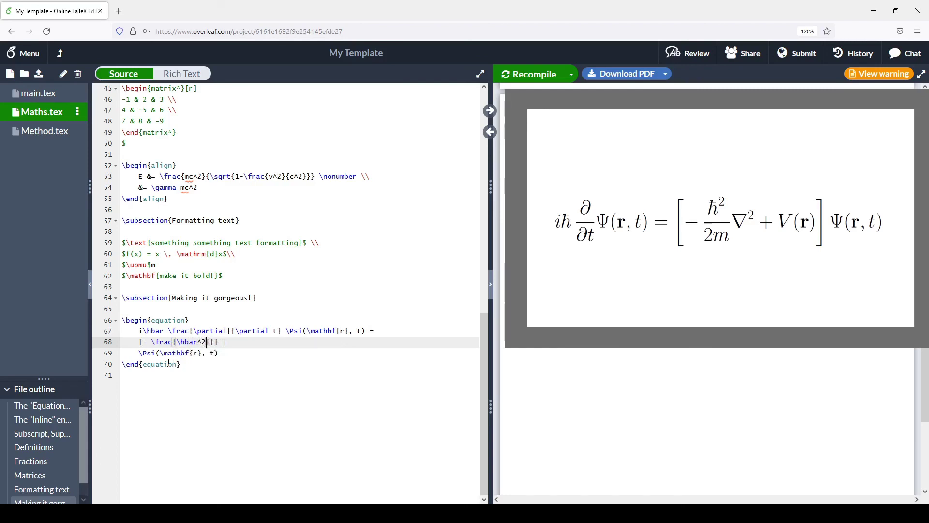
pyautogui.press('Right')
pyautogui.press('Right')
pyautogui.write('2m')
pyautogui.write('\\nabla')
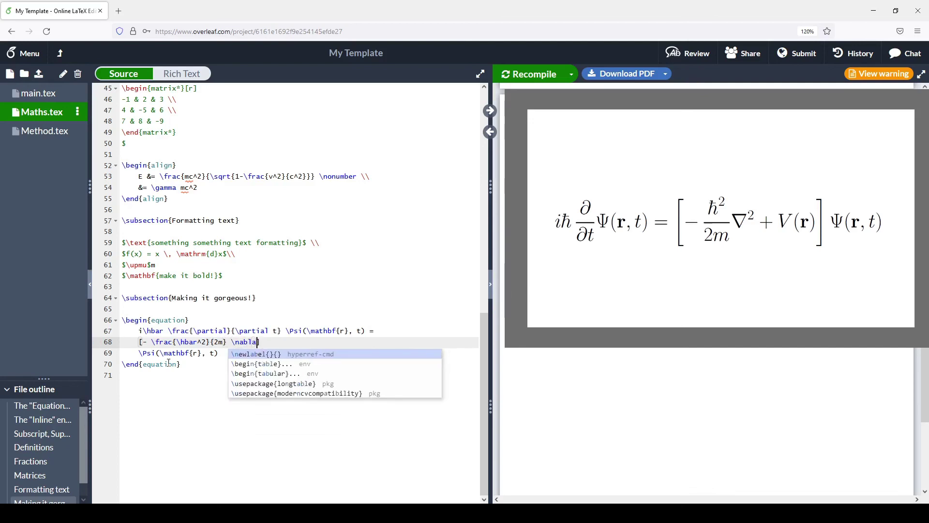
pyautogui.press('Left')
pyautogui.write('^2')
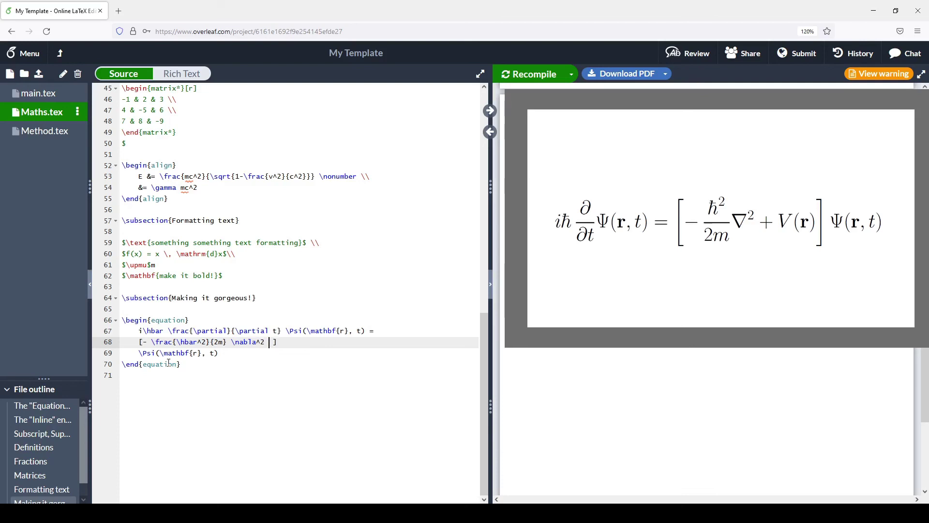
pyautogui.write(' + V')
pyautogui.write('()')
pyautogui.write('r')
pyautogui.write('\\mathbf')
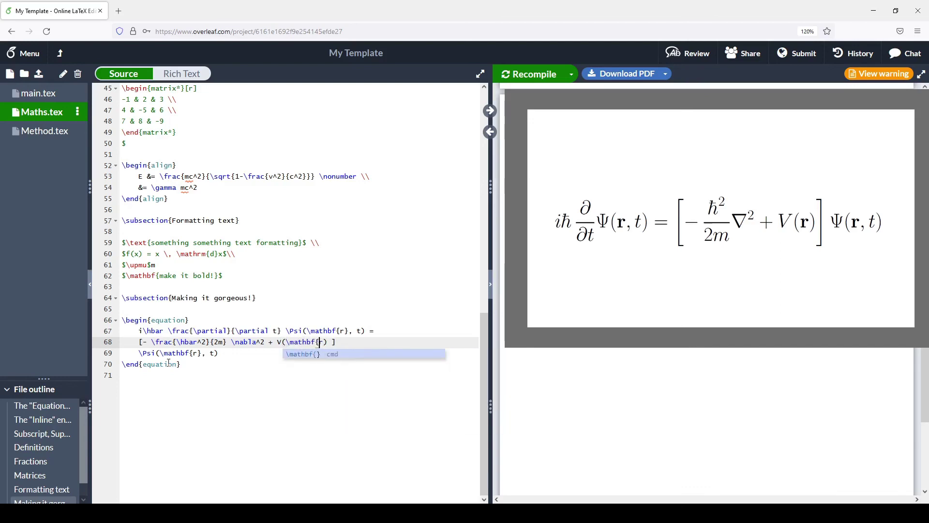
# - Close V(\mathbf{r}) and size the square brackets with \left[ and \right]
pyautogui.press('Return')
pyautogui.write('}')
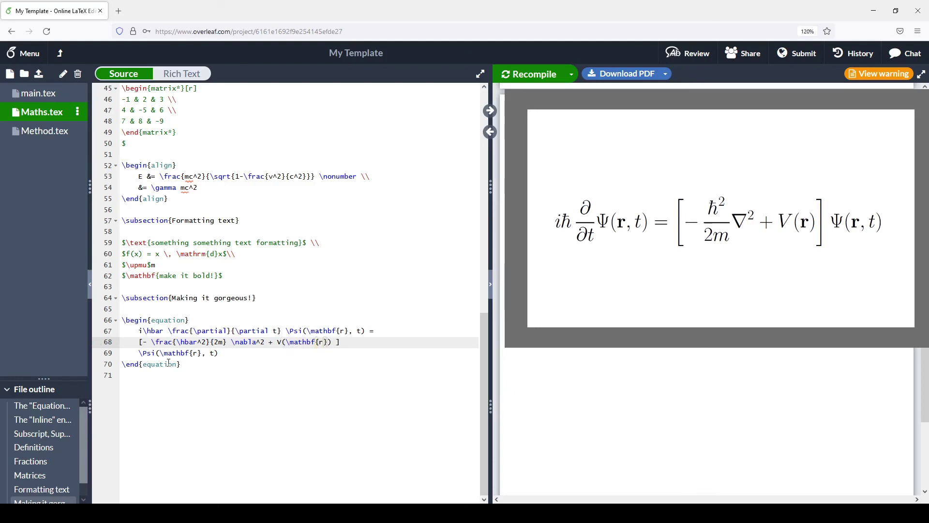
pyautogui.press('Left')
pyautogui.press('Left')
pyautogui.press('Left')
pyautogui.press('Left')
pyautogui.press('Left')
pyautogui.click(140, 342)
pyautogui.write('\\left')
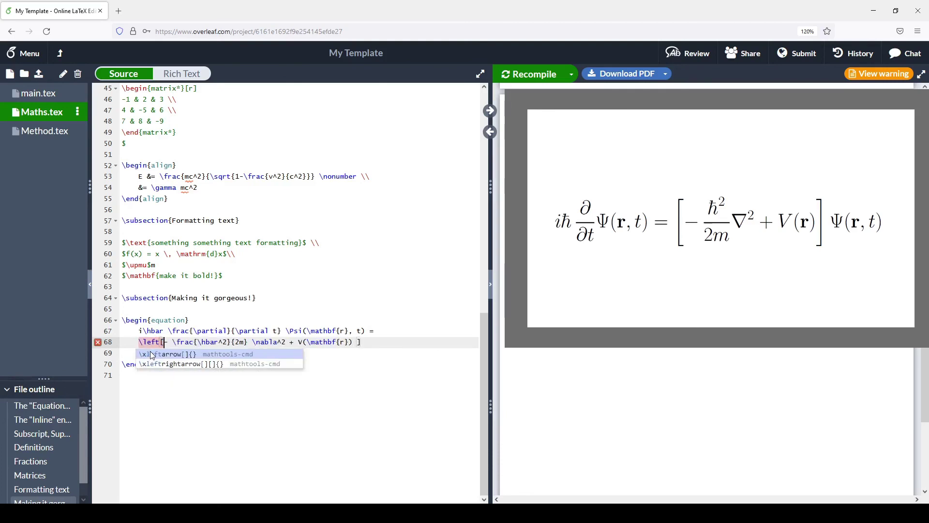
pyautogui.press('Right')
pyautogui.hotkey('shift', 'Right')
pyautogui.hotkey('shift', 'Right')
pyautogui.hotkey('shift', 'Right')
pyautogui.hotkey('shift', 'Right')
pyautogui.hotkey('shift', 'Right')
pyautogui.hotkey('shift', 'Right')
pyautogui.hotkey('shift', 'Right')
pyautogui.hotkey('shift', 'Right')
pyautogui.hotkey('shift', 'Right')
pyautogui.hotkey('shift', 'Right')
pyautogui.hotkey('shift', 'Right')
pyautogui.hotkey('shift', 'Right')
pyautogui.hotkey('shift', 'Right')
pyautogui.hotkey('shift', 'Right')
pyautogui.hotkey('shift', 'Right')
pyautogui.hotkey('shift', 'Right')
pyautogui.hotkey('shift', 'Right')
pyautogui.hotkey('shift', 'Right')
pyautogui.hotkey('shift', 'Right')
pyautogui.hotkey('shift', 'Right')
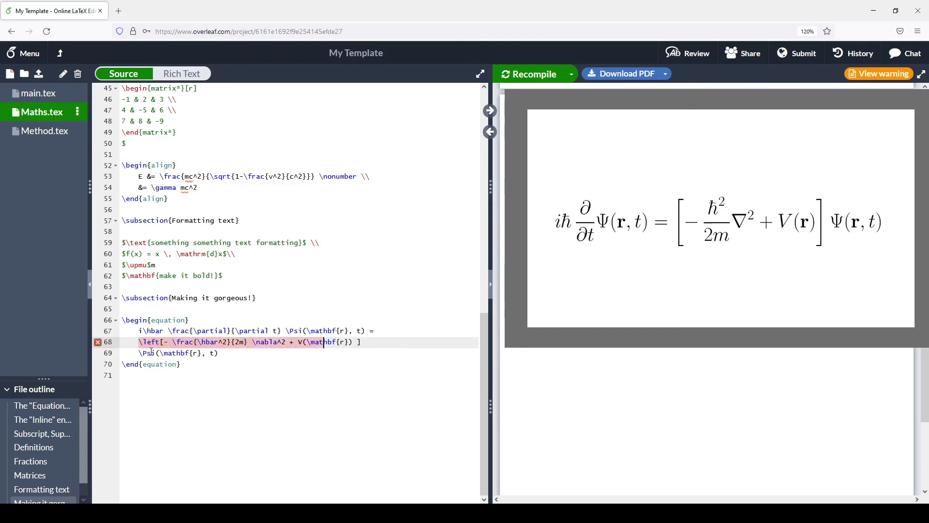
pyautogui.write('ight')
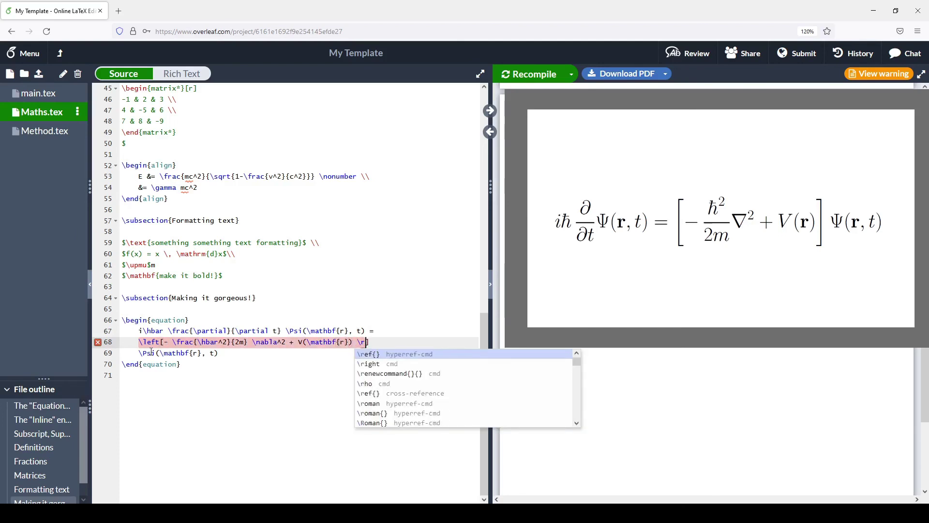
pyautogui.write(']')
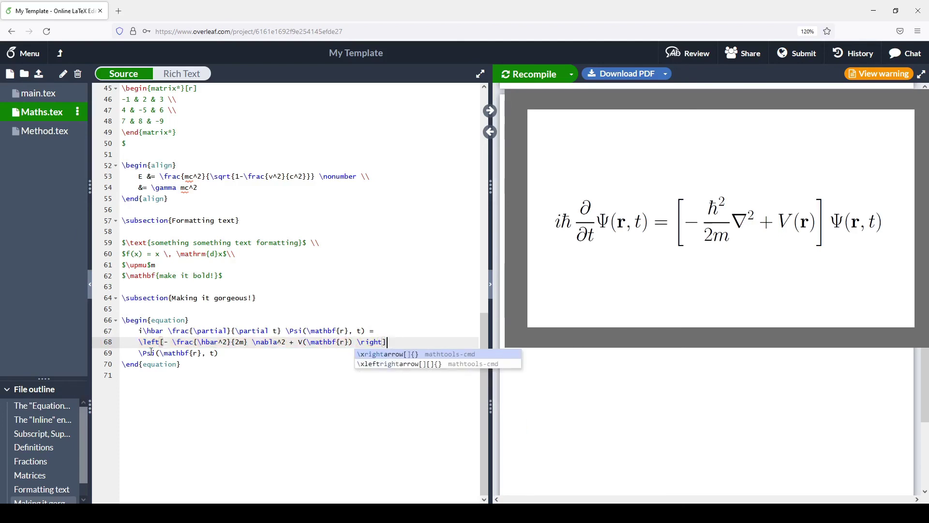
pyautogui.press('Escape')
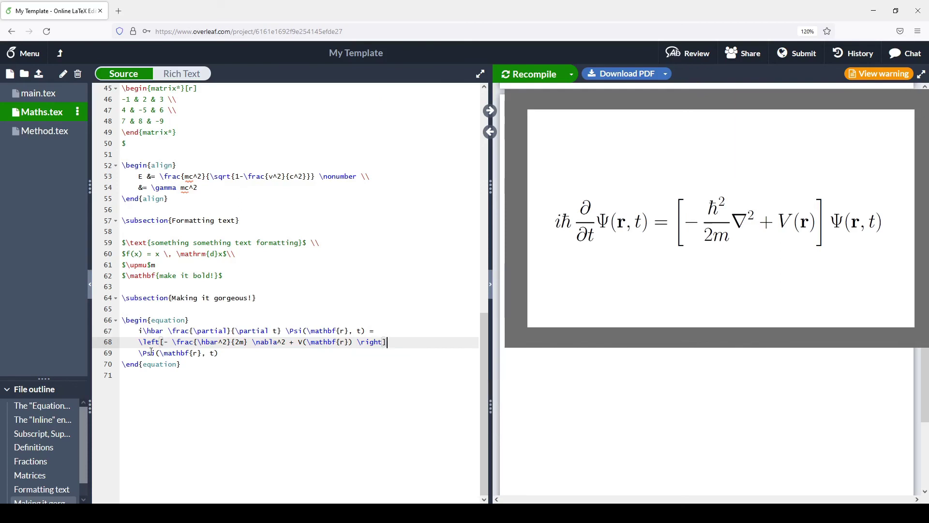
# - Insert \, thin spaces after \hbar and after the minus sign
pyautogui.click(168, 331)
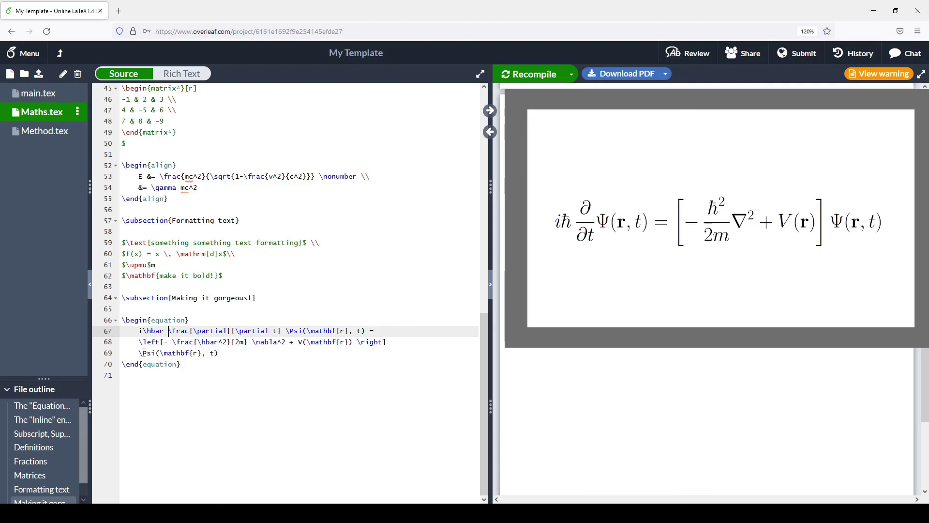
pyautogui.write('\\,')
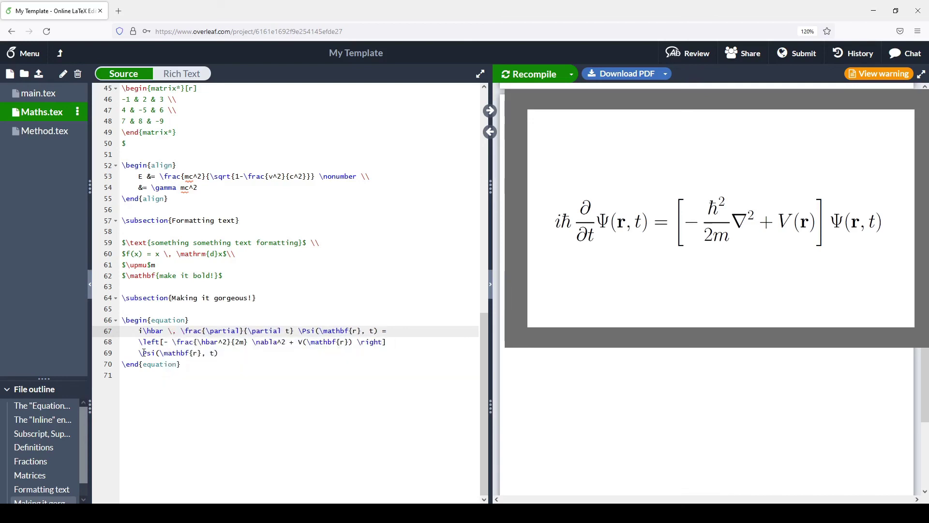
pyautogui.click(173, 342)
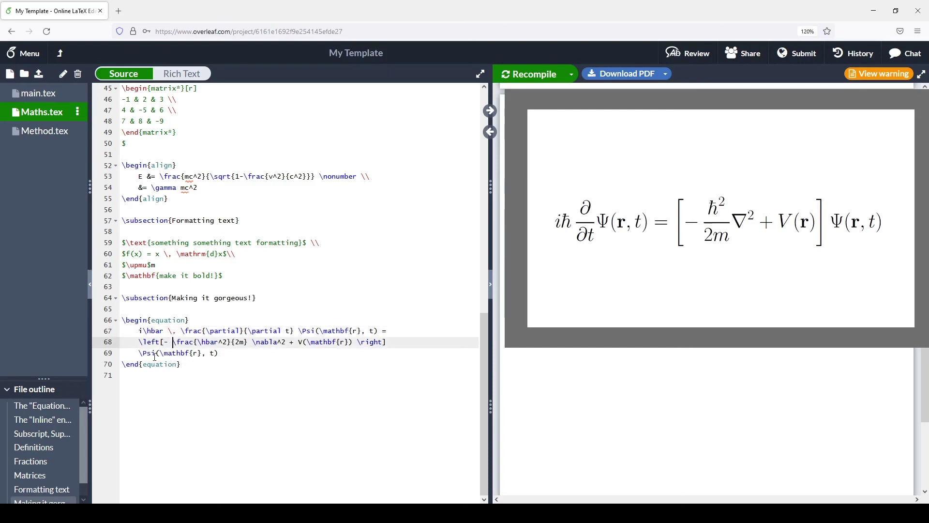
pyautogui.write('\\,')
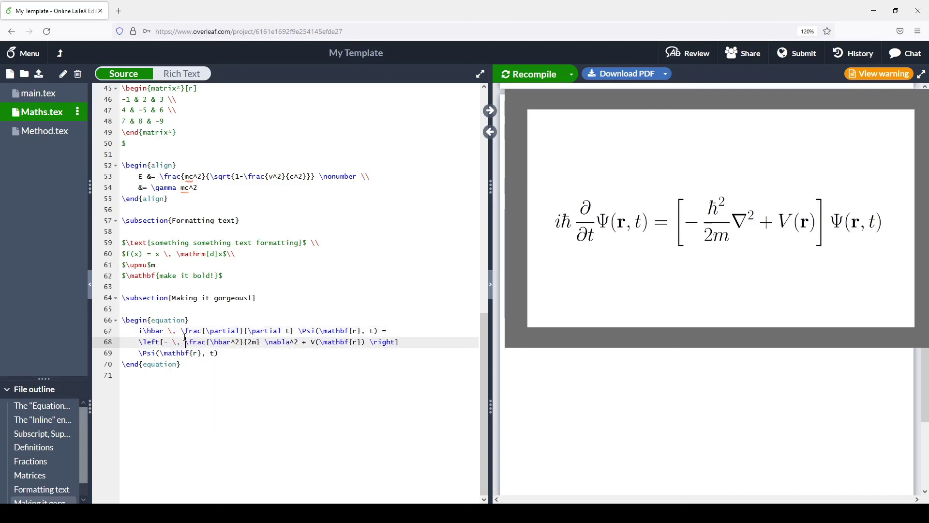
# - Recompile and scroll the PDF to subsection 1.8 showing equation (5)
pyautogui.click(529, 76)
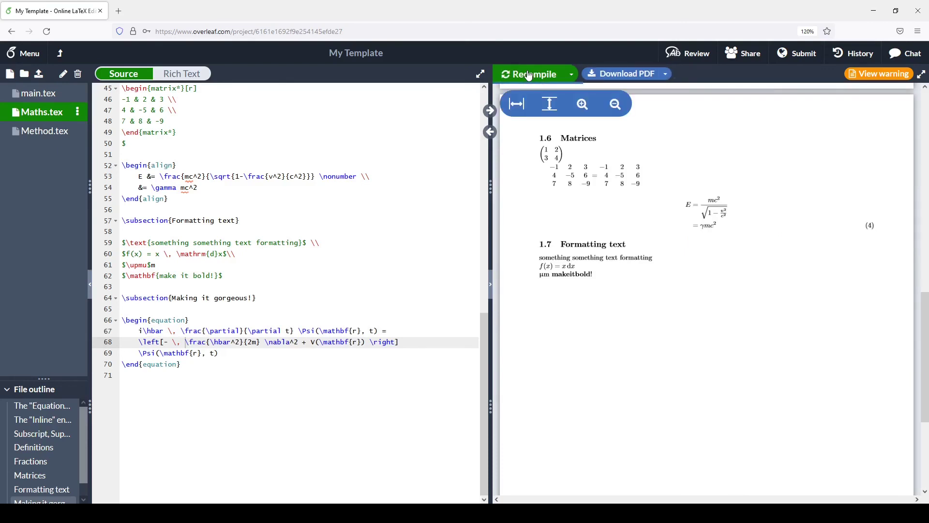
pyautogui.scroll(2, 548, 212)
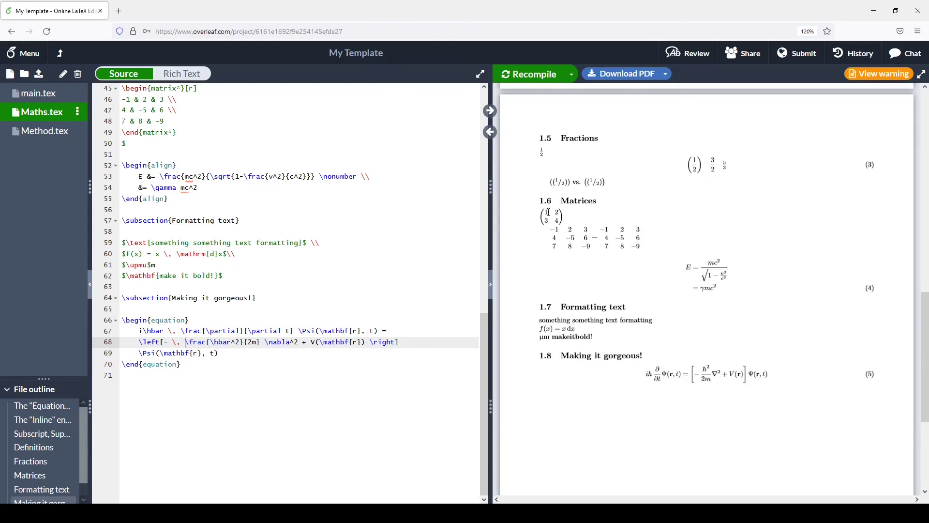